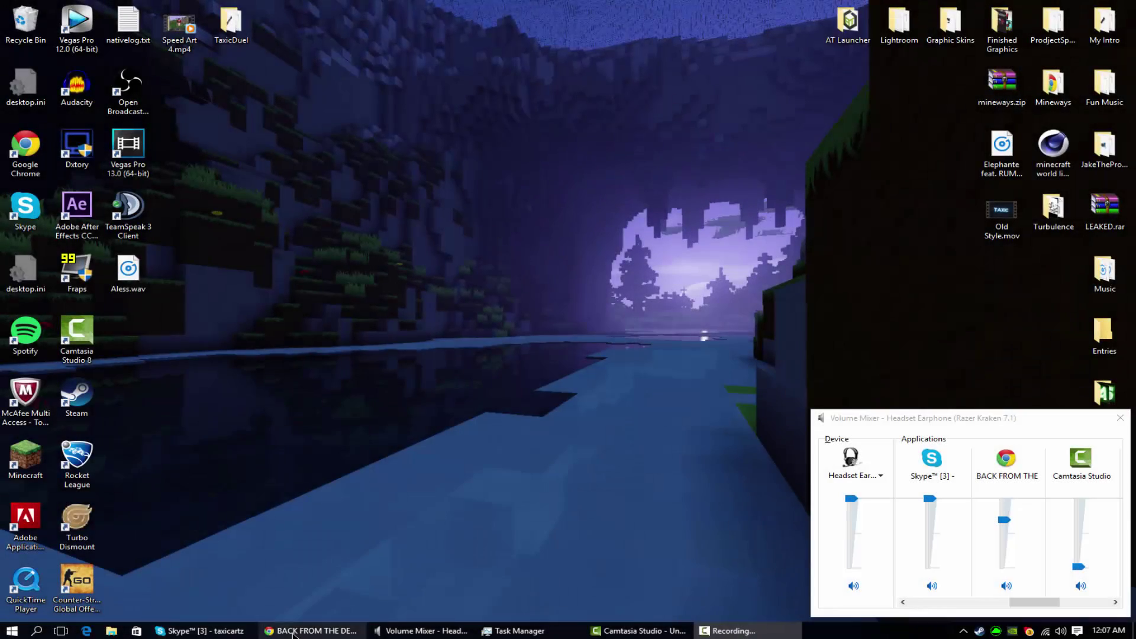
# Switch to Google Chrome and examine the Straw Poll results, highlighting the vote share of the C4D Sync Tutorial option
pyautogui.click(291, 632)
pyautogui.click(291, 632)
pyautogui.click(311, 631)
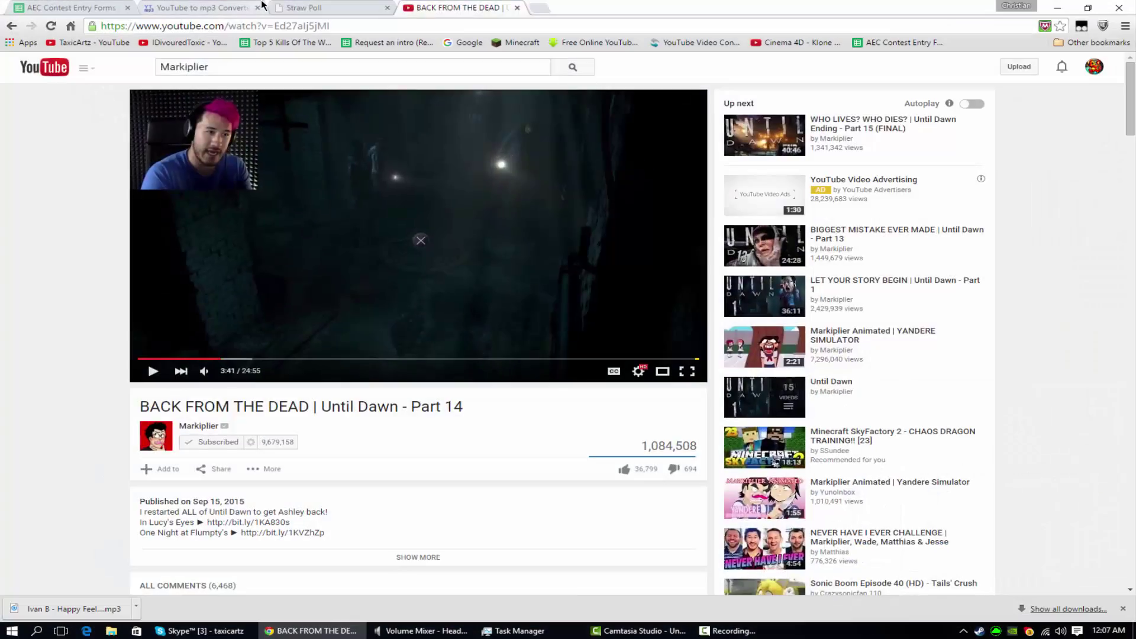
pyautogui.click(304, 8)
pyautogui.moveTo(523, 330); pyautogui.dragTo(402, 325)
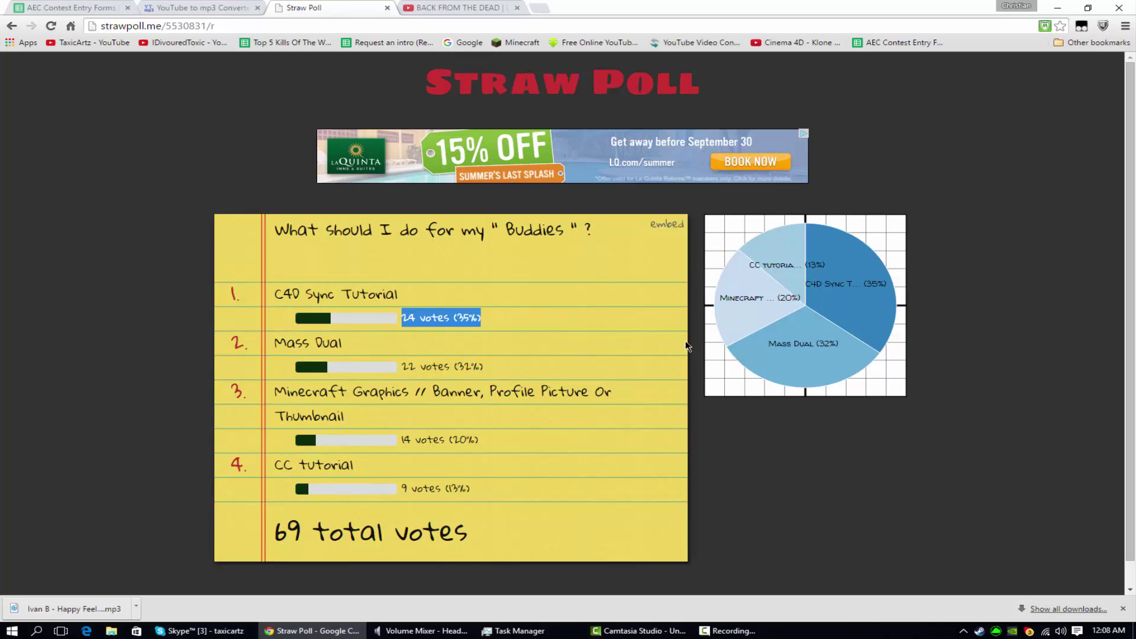
# Go to mp3cut.net in place of the YouTube converter page and load "Ivan B - Happy Feels (Prod. Tido Vegas).mp3" from Downloads
pyautogui.click(200, 6)
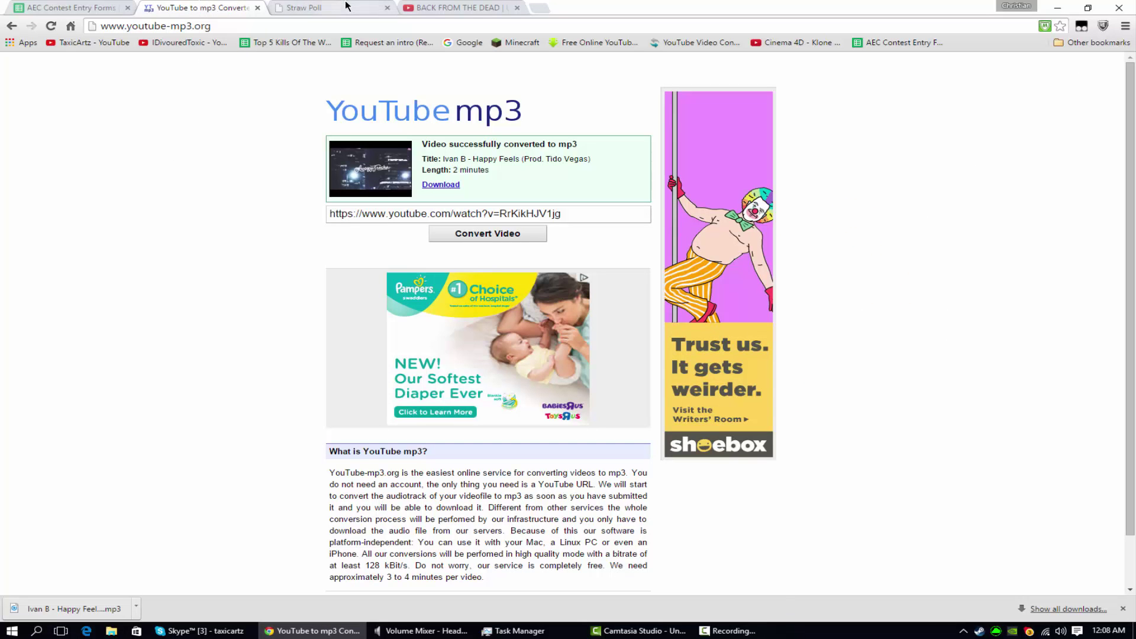
pyautogui.click(285, 27)
pyautogui.write('mp3cut.net')
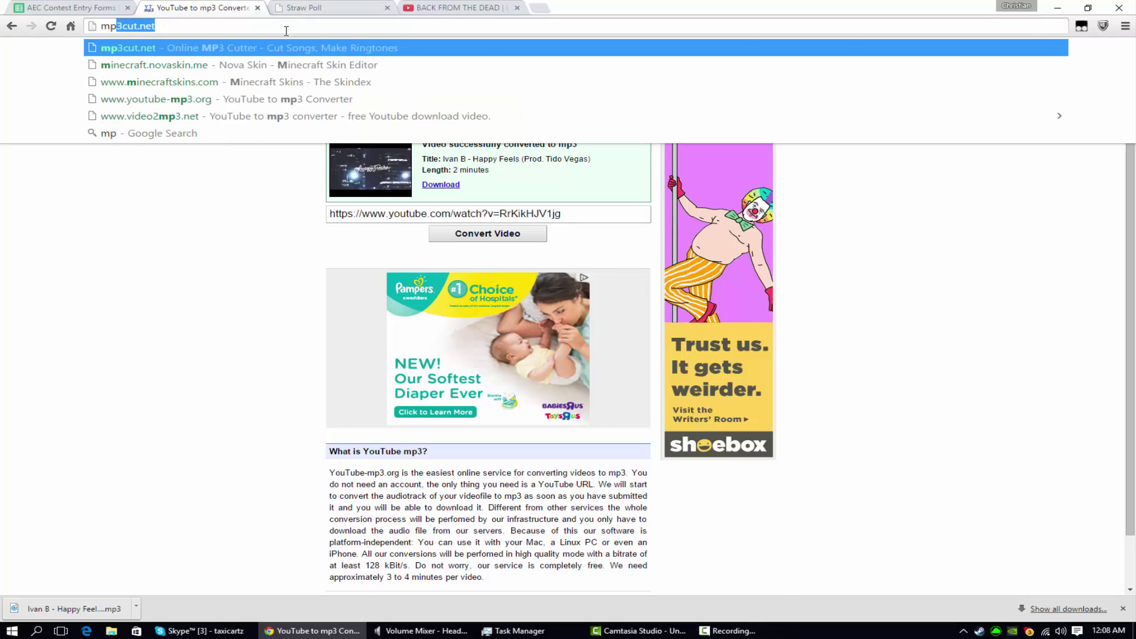
pyautogui.press('Return')
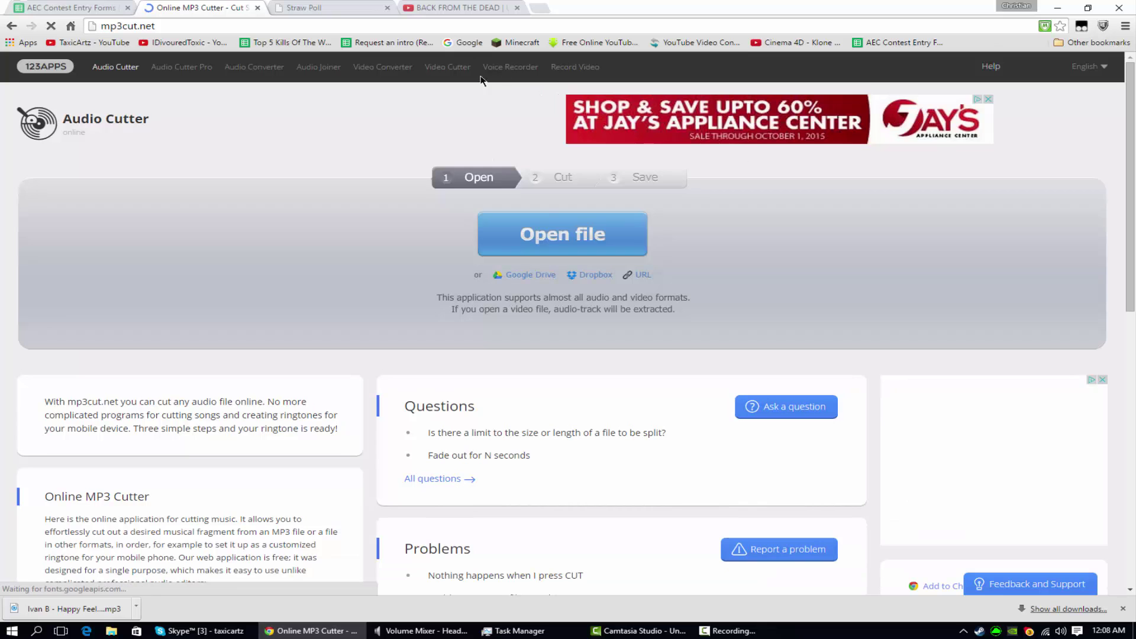
pyautogui.click(568, 233)
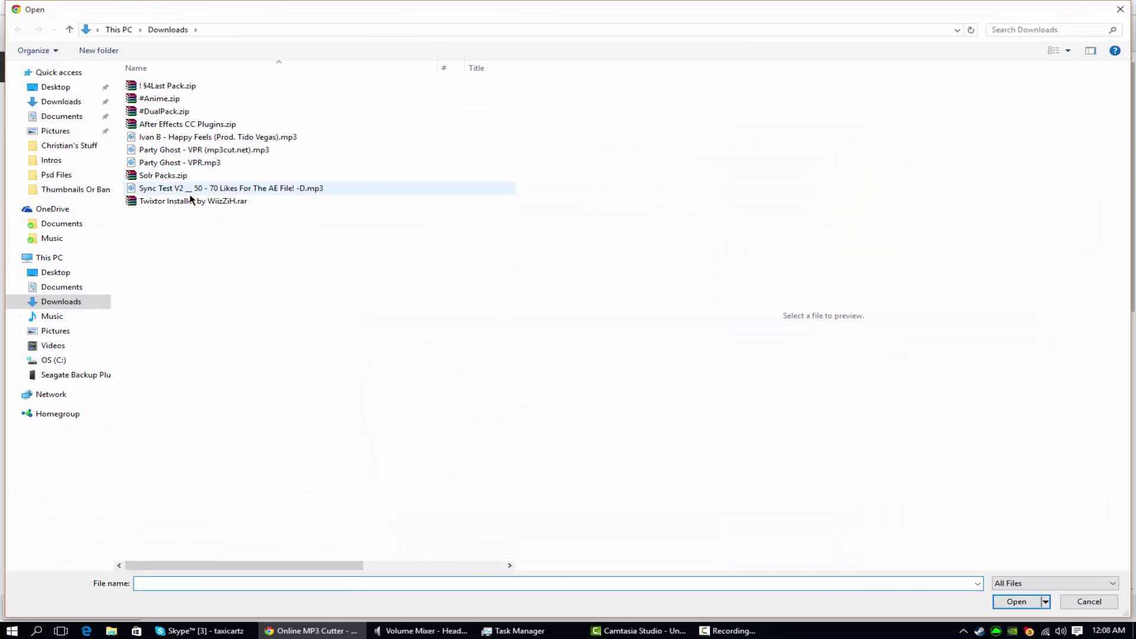
pyautogui.doubleClick(231, 134)
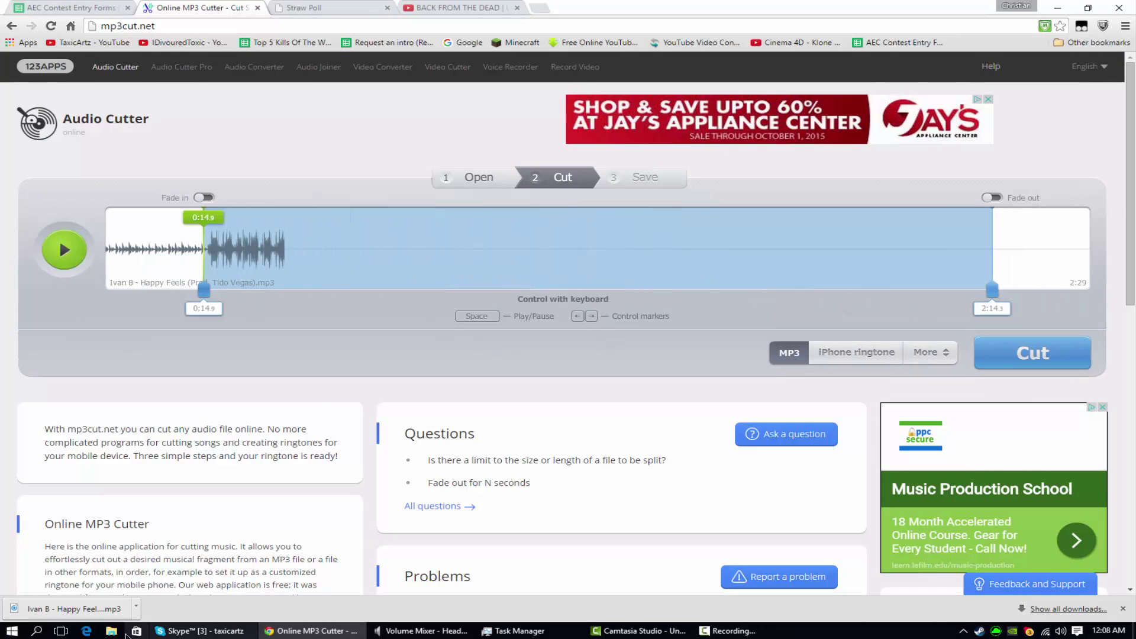
# Trim the song to the section from about 0:13 to 0:29 with fade in and fade out enabled, and start the cut
pyautogui.moveTo(106, 290); pyautogui.dragTo(203, 290)
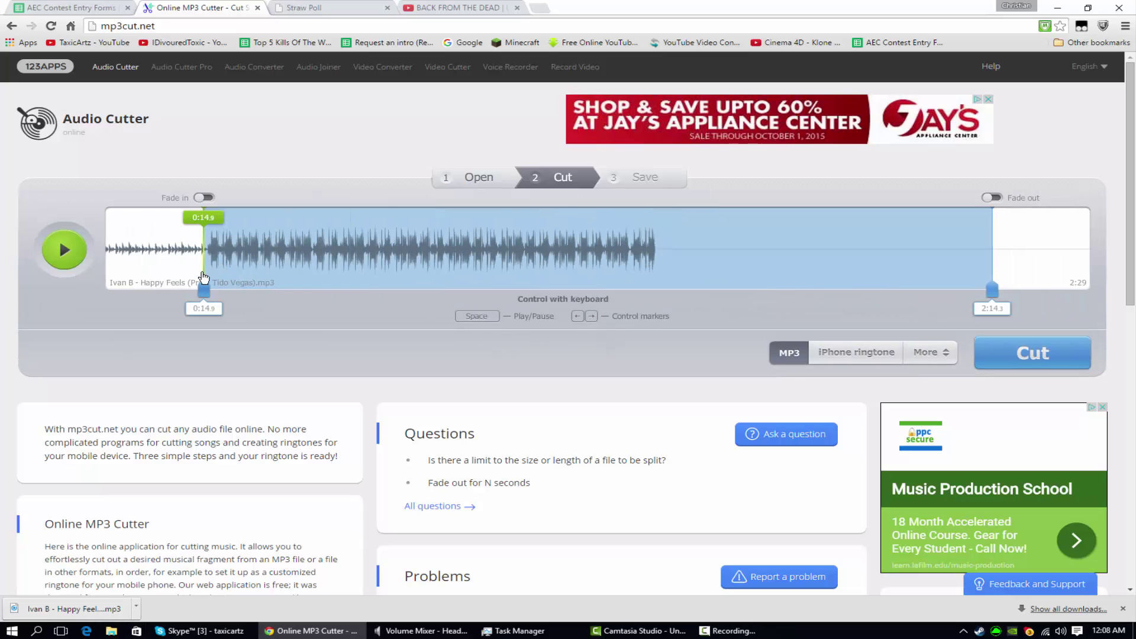
pyautogui.moveTo(200, 282)
pyautogui.mouseDown()
pyautogui.moveTo(229, 290)
pyautogui.moveTo(194, 304)
pyautogui.mouseUp()
pyautogui.moveTo(992, 290); pyautogui.dragTo(299, 290)
pyautogui.click(303, 196)
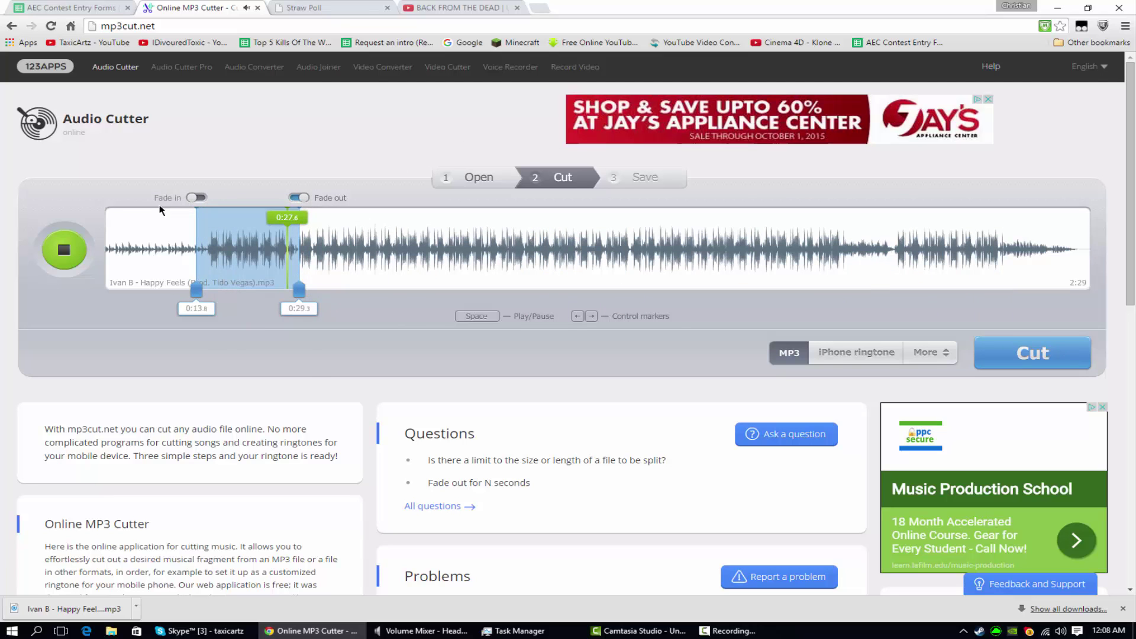
pyautogui.click(194, 198)
pyautogui.click(1033, 353)
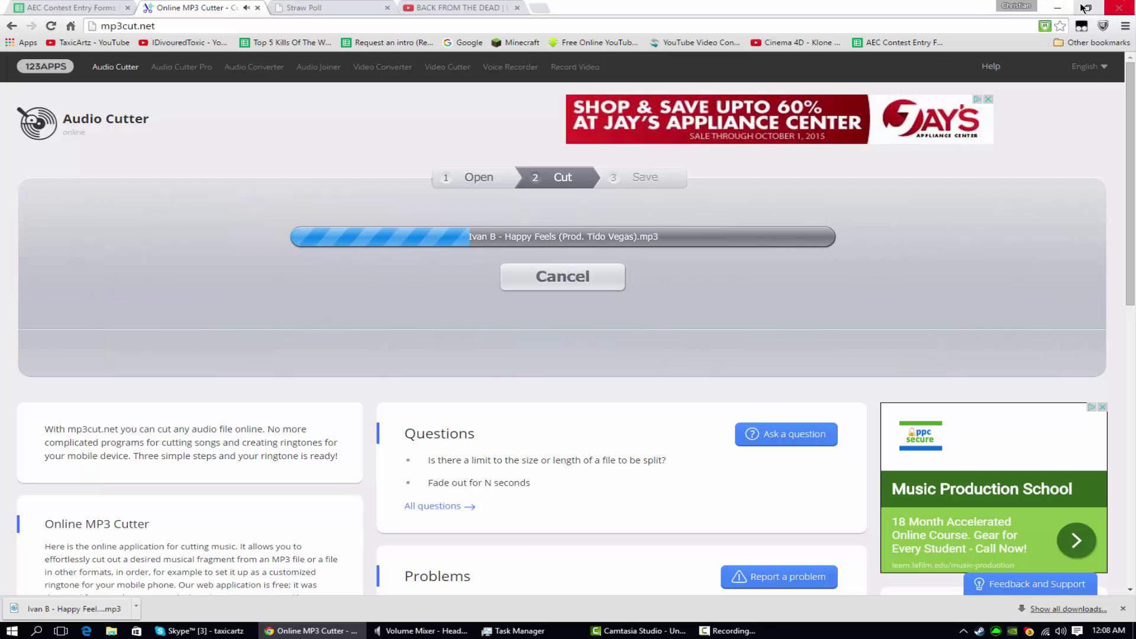
# Switch to File Explorer, open "Test Lightroom.c4d" from the personal stuff folder on the Seagate Backup Plus Drive (E:), and clear the window away
pyautogui.click(1057, 8)
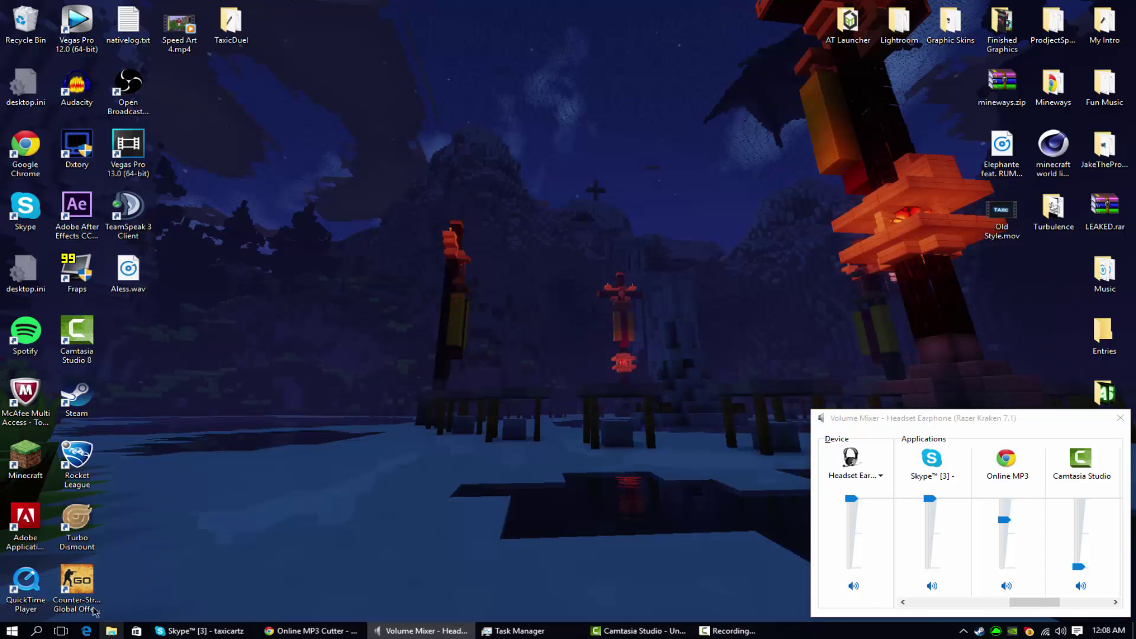
pyautogui.rightClick(112, 630)
pyautogui.click(66, 588)
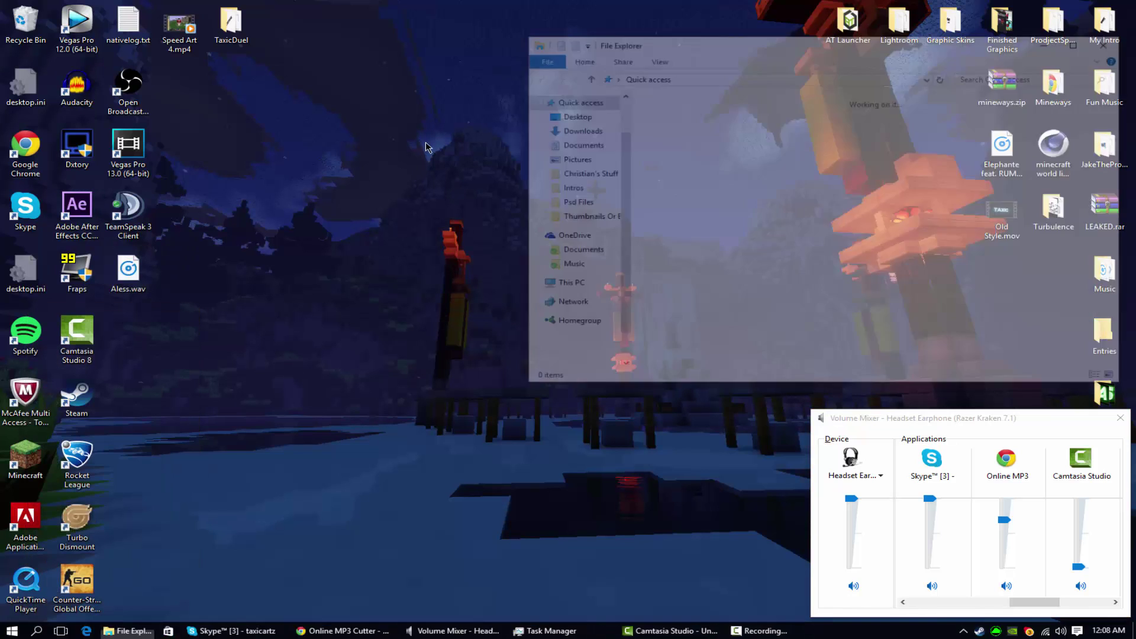
pyautogui.click(529, 284)
pyautogui.scroll(-1, 532, 304)
pyautogui.click(583, 353)
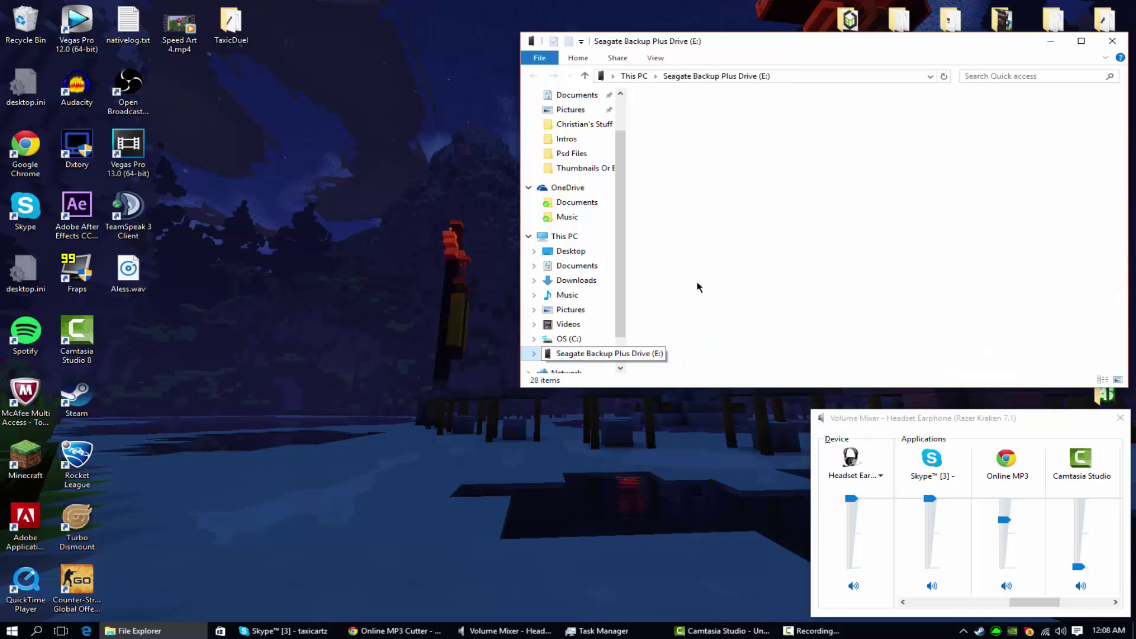
pyautogui.doubleClick(686, 147)
pyautogui.scroll(-6, 841, 290)
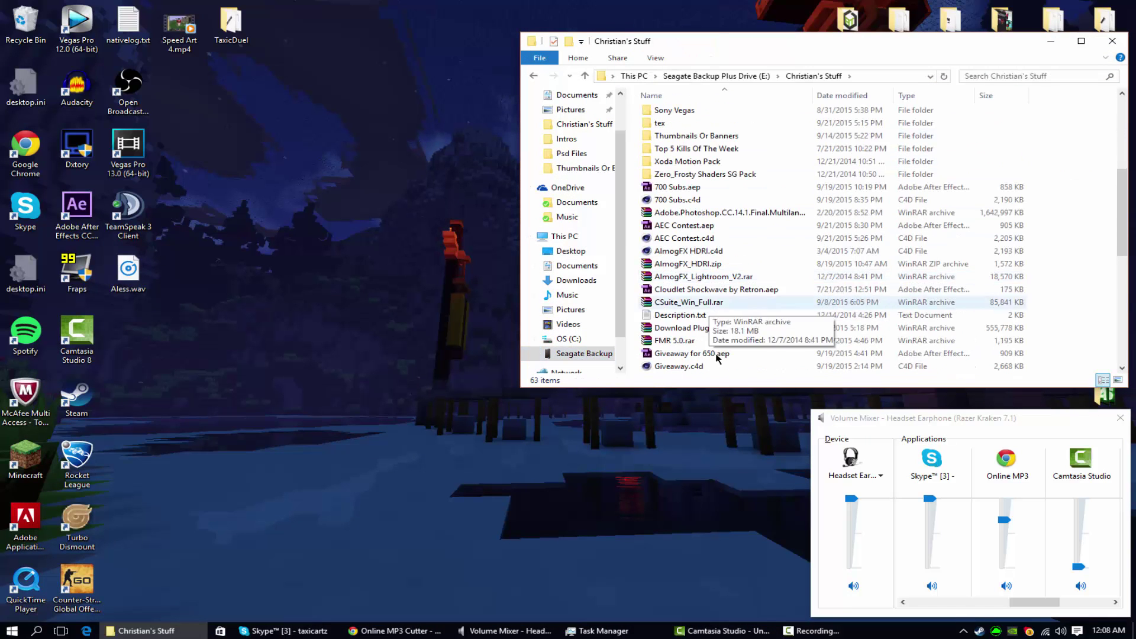
pyautogui.scroll(-8, 699, 361)
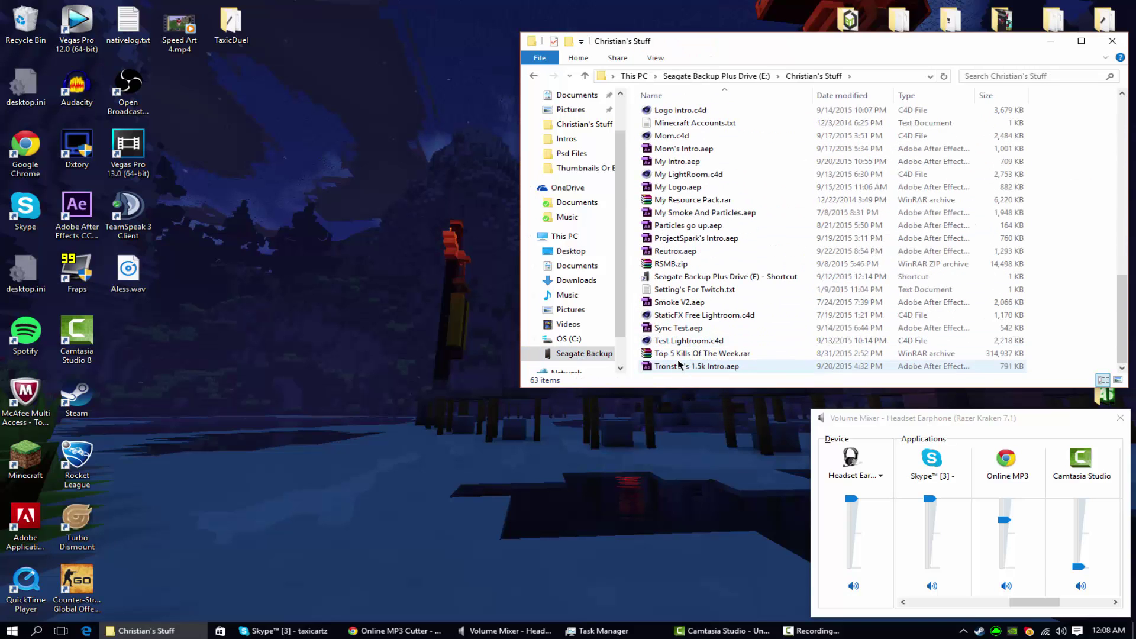
pyautogui.doubleClick(682, 344)
pyautogui.click(1051, 41)
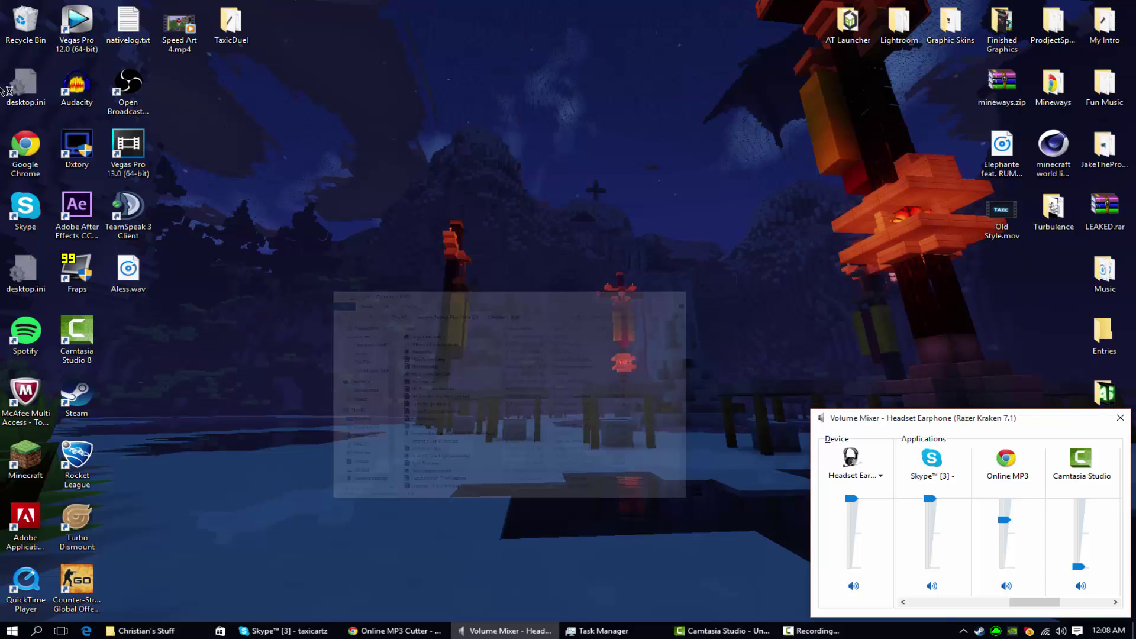
# Return to the audio cutter in Chrome, cut the selected section again, and download the trimmed MP3
pyautogui.click(385, 631)
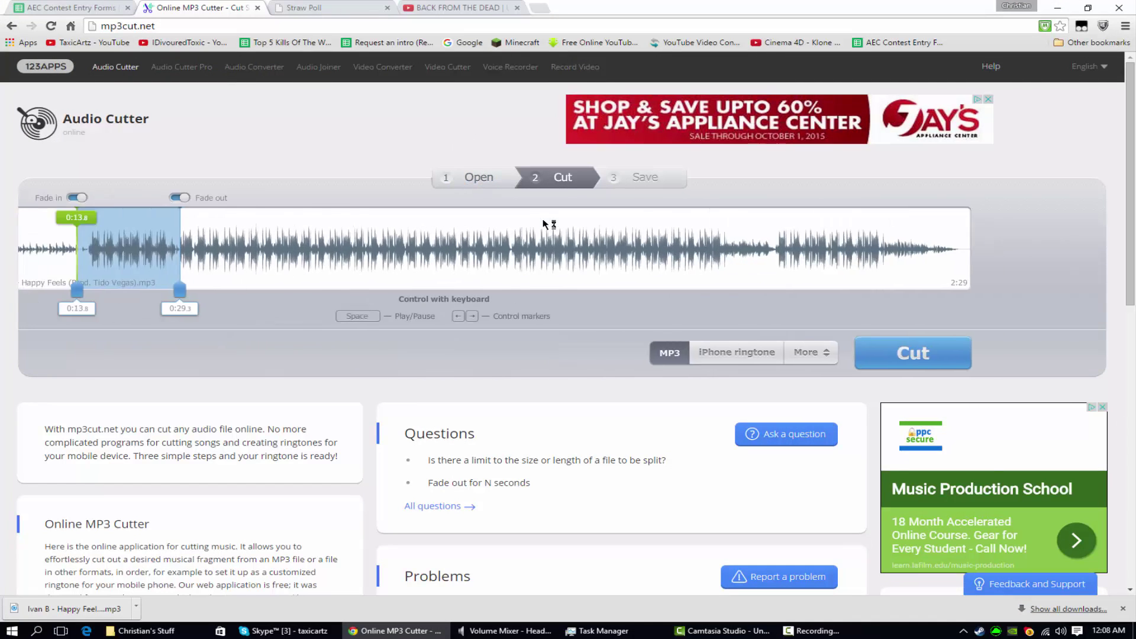
pyautogui.click(1070, 356)
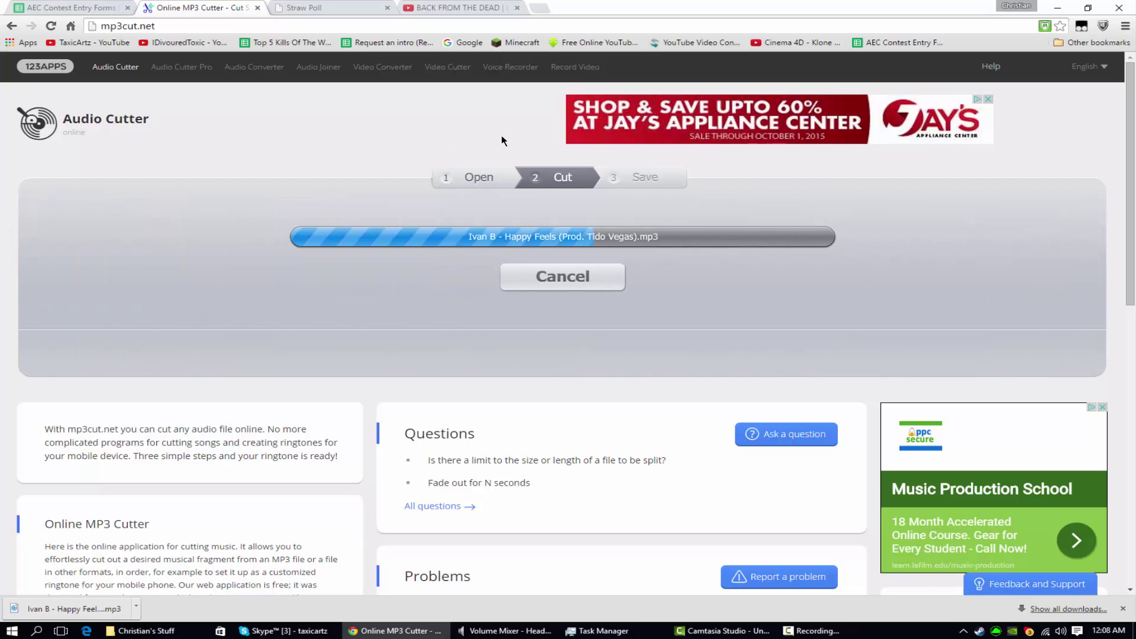
pyautogui.click(437, 282)
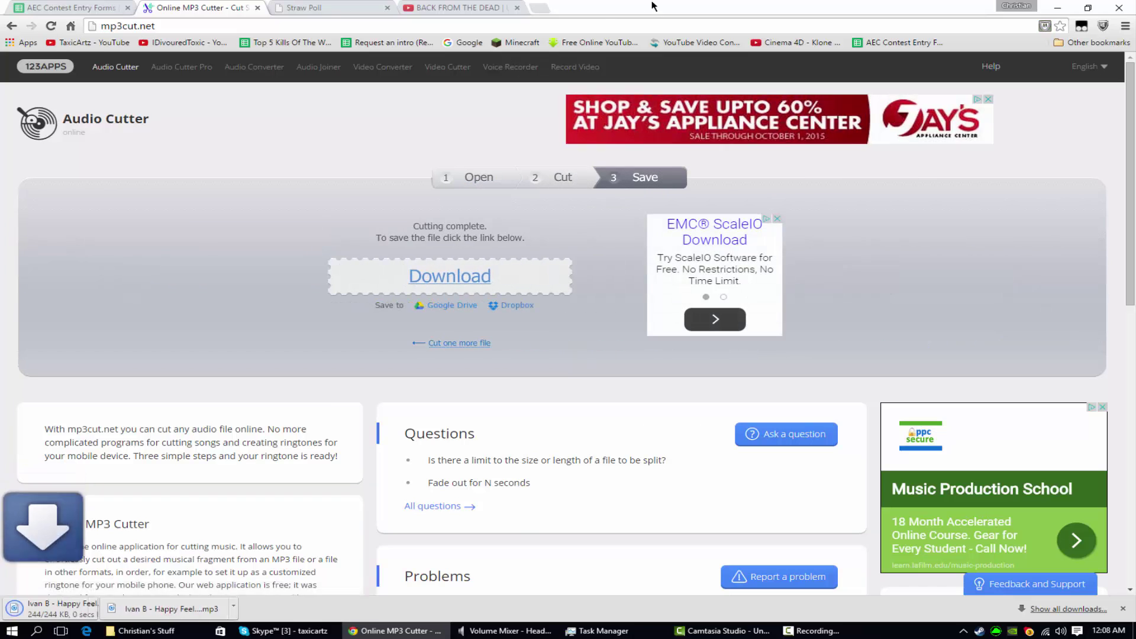
# Arrange the browser and Audacity windows side by side and import the trimmed Happy Feels MP3 into Audacity
pyautogui.moveTo(653, 6); pyautogui.dragTo(752, 36)
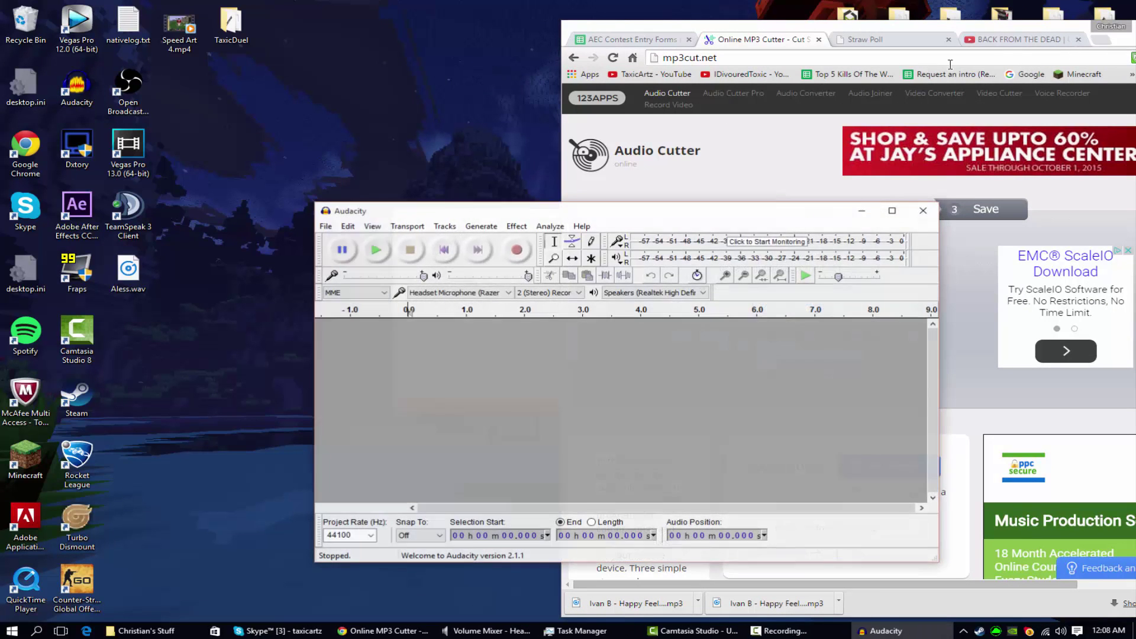
pyautogui.moveTo(351, 214); pyautogui.dragTo(289, 144)
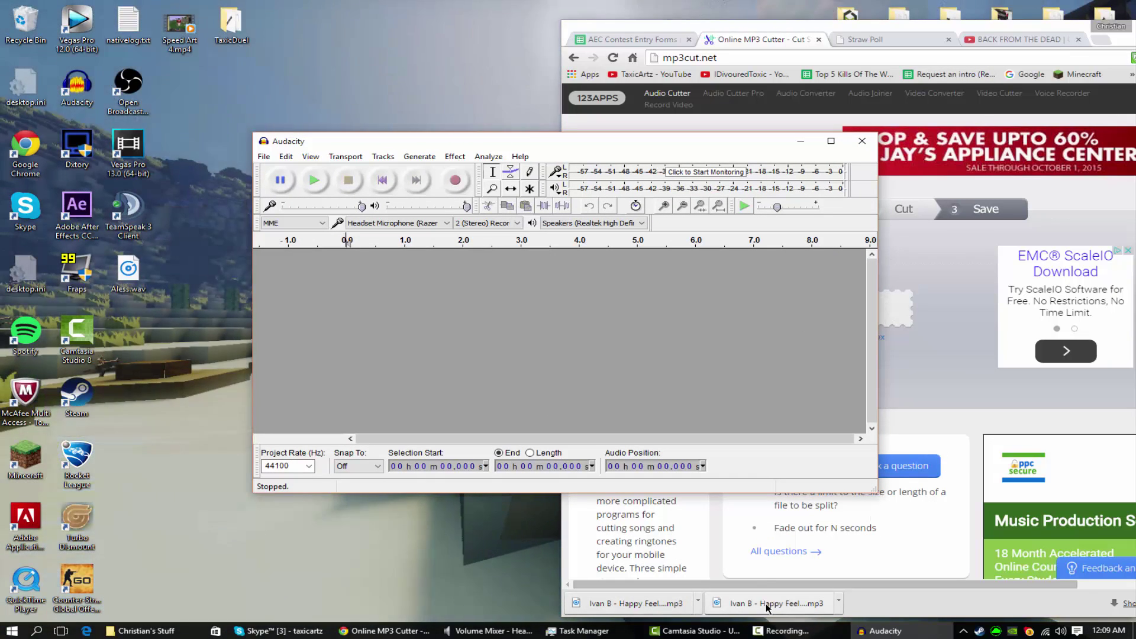
pyautogui.click(763, 602)
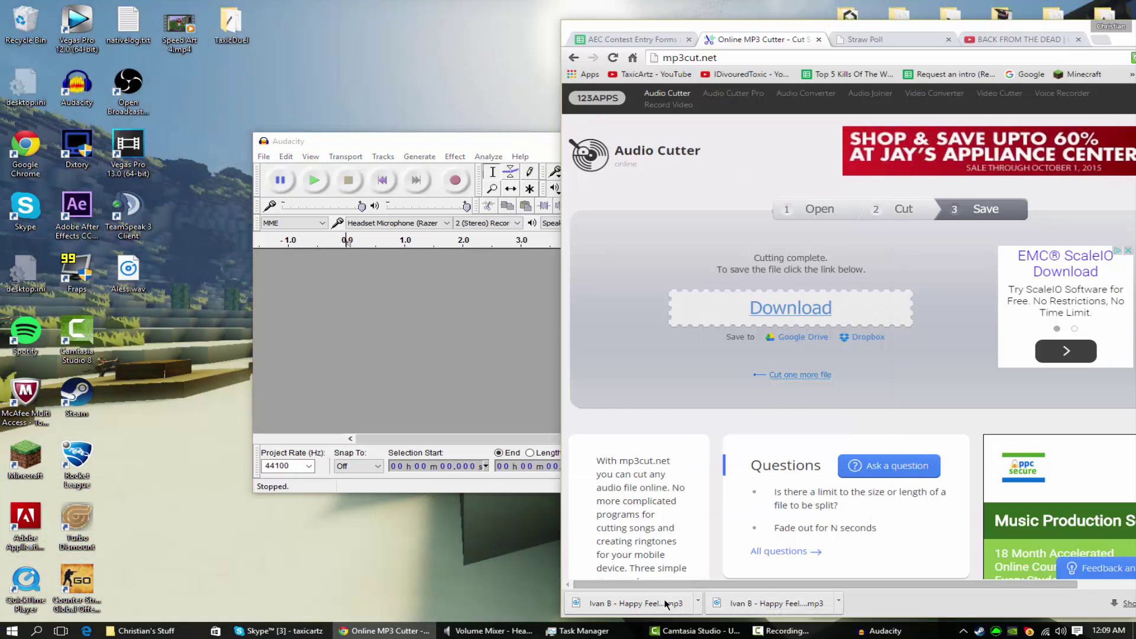
# Export the audio to the Desktop as a 16-bit PCM WAV named "ivan b", and close Audacity without saving the project
pyautogui.click(265, 157)
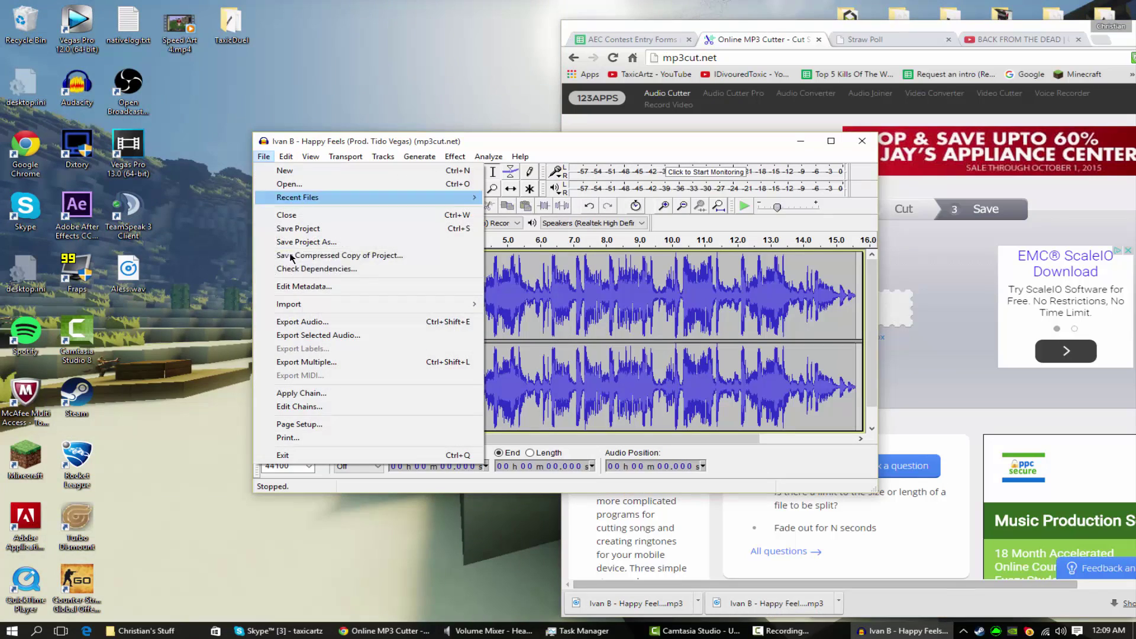
pyautogui.click(298, 324)
pyautogui.write('ivan b')
pyautogui.press('Return')
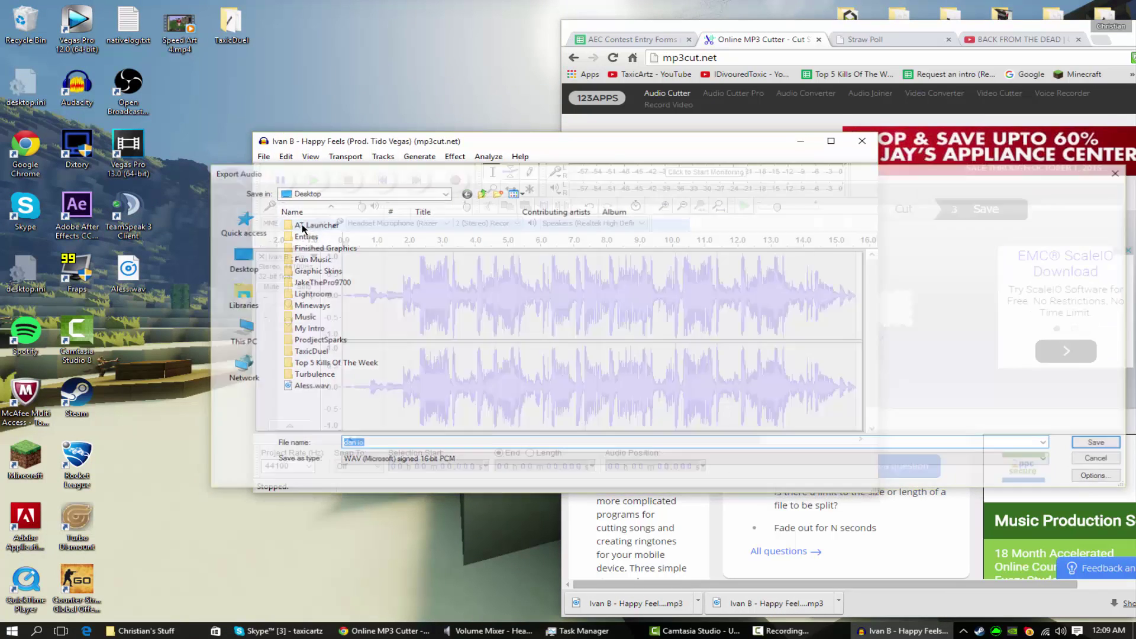
pyautogui.press('Return')
pyautogui.click(862, 141)
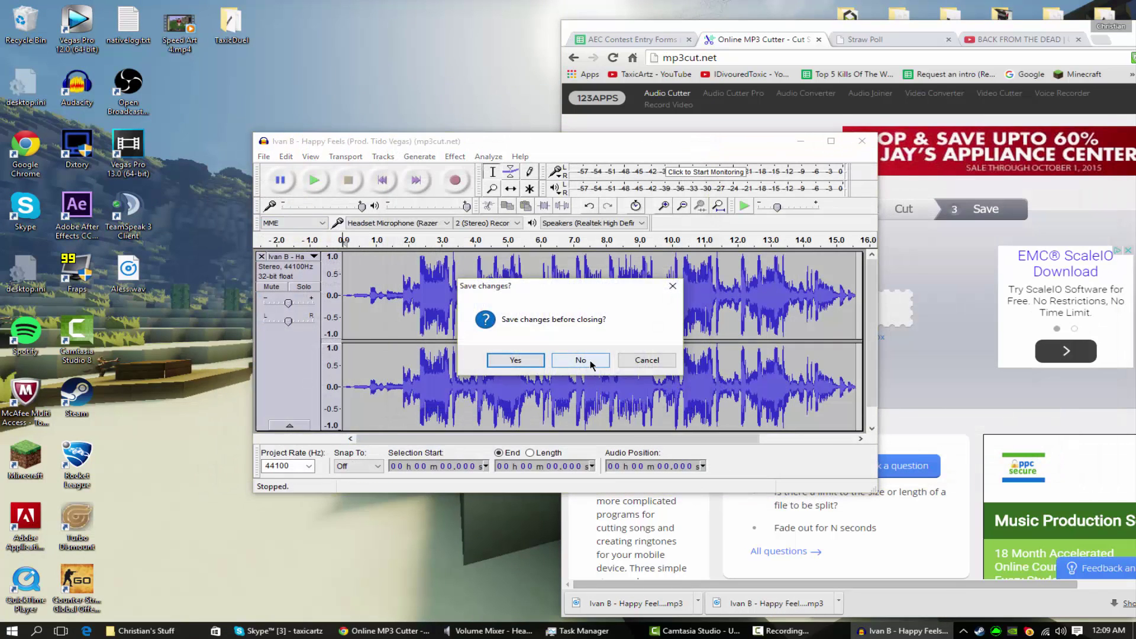
pyautogui.click(583, 358)
# Maximize the browser, close the audio cutter page, and minimize the browser to switch to Cinema 4D
pyautogui.moveTo(1079, 26); pyautogui.dragTo(466, 27)
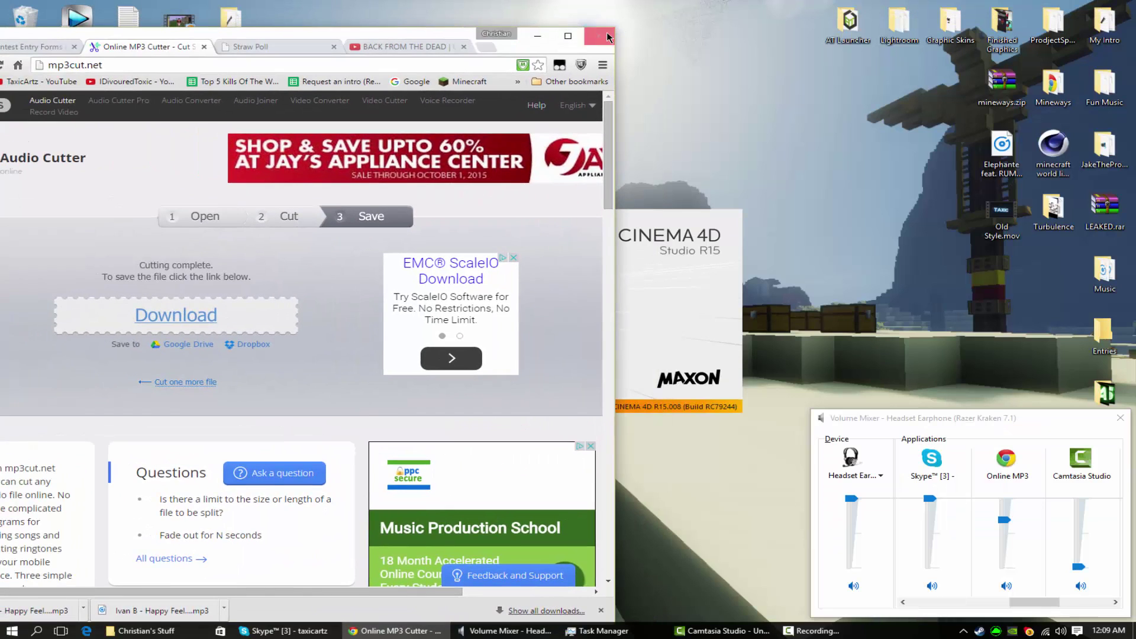
pyautogui.click(571, 32)
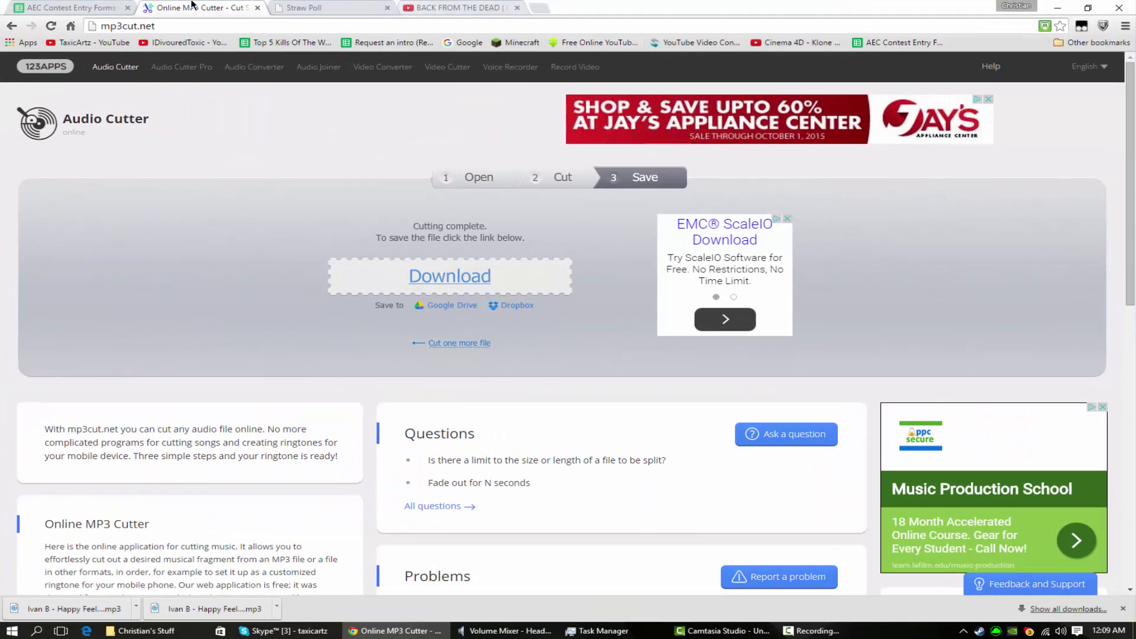
pyautogui.click(258, 8)
pyautogui.click(357, 6)
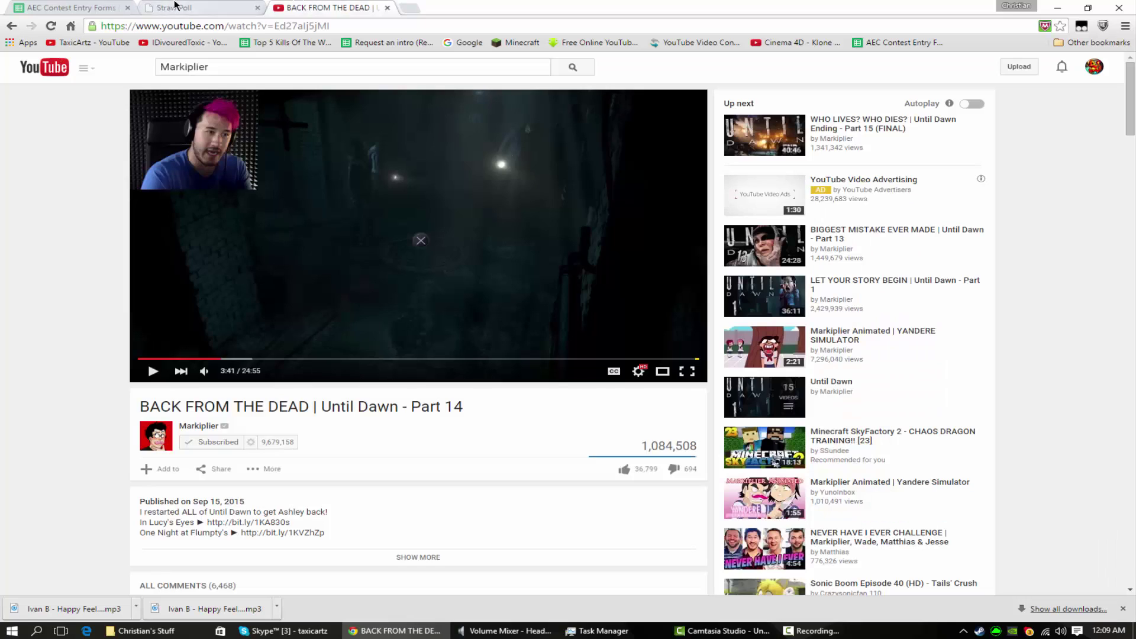
pyautogui.click(1064, 6)
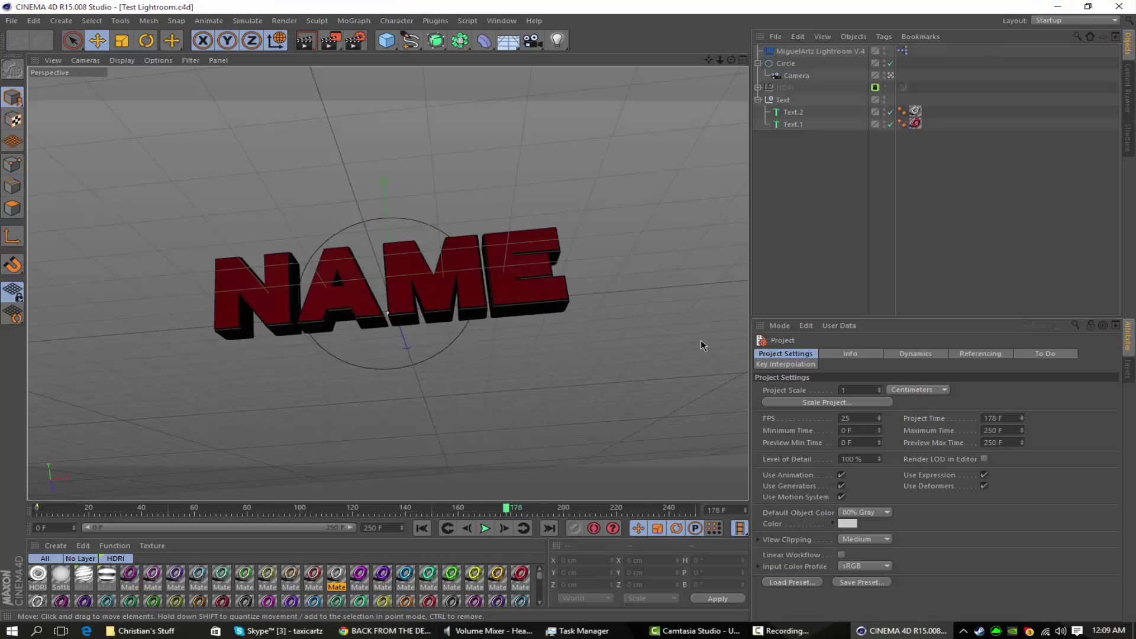
# Inspect the Text.1, Text.2 and Circle objects, and render a preview of the NAME text in the viewport
pyautogui.moveTo(770, 256); pyautogui.dragTo(830, 115)
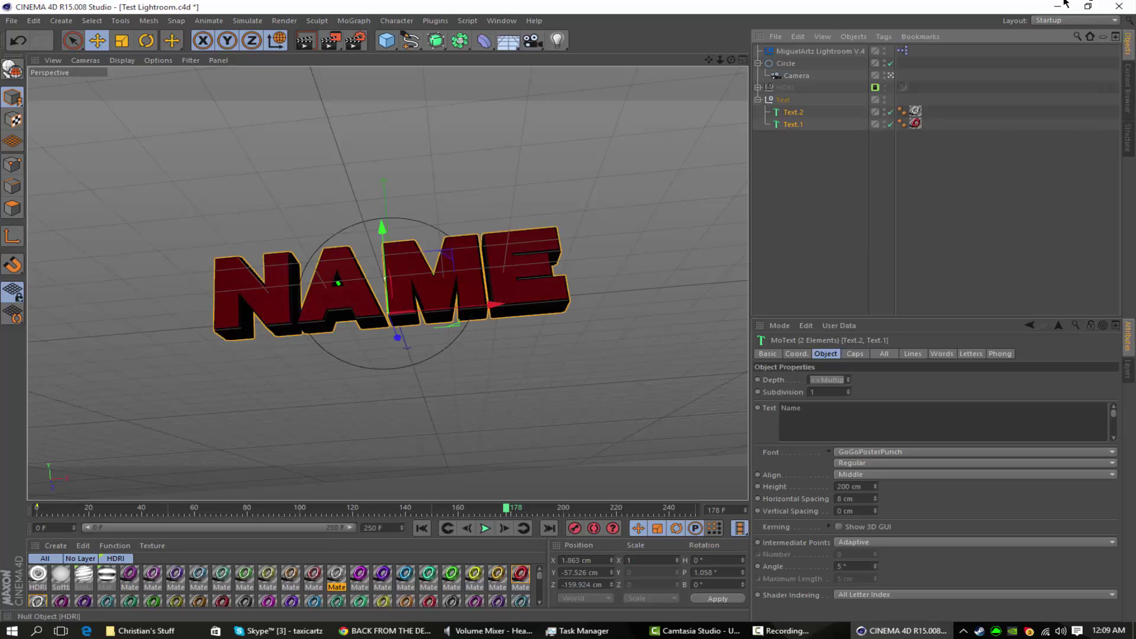
pyautogui.click(346, 295)
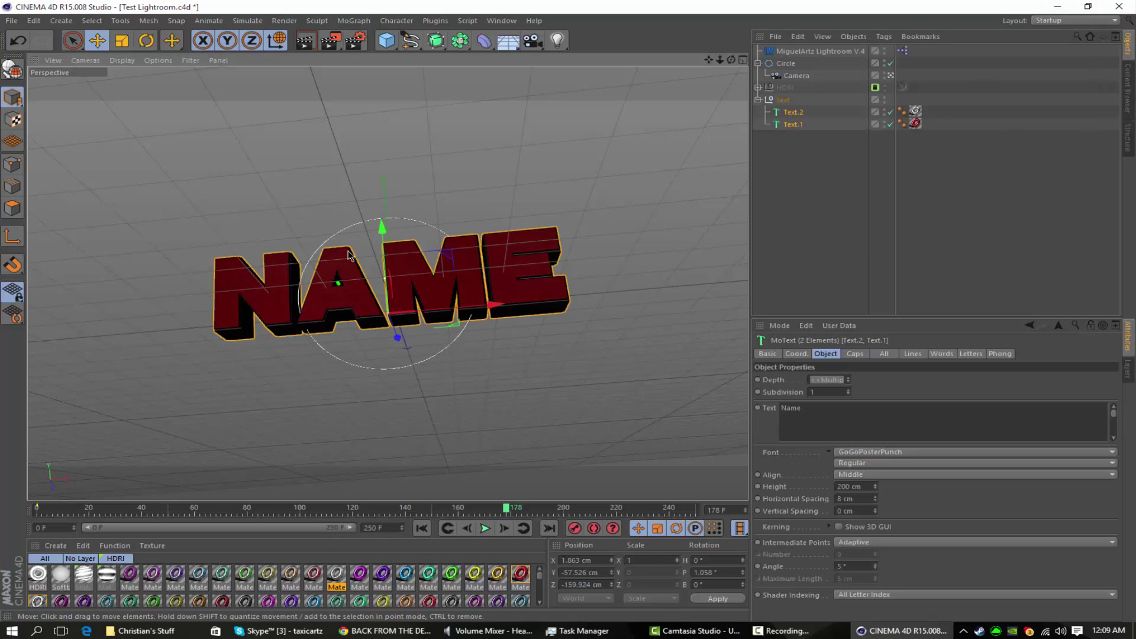
pyautogui.click(785, 63)
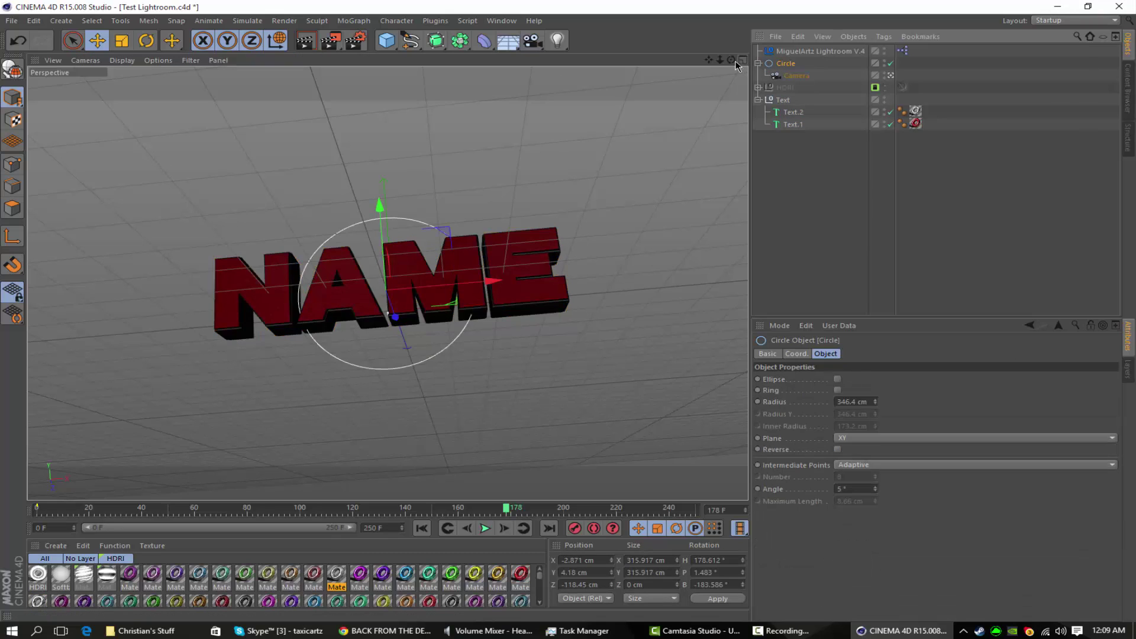
pyautogui.moveTo(556, 167)
pyautogui.keyDown('alt'); pyautogui.mouseDown()
pyautogui.moveTo(551, 119)
pyautogui.moveTo(556, 167)
pyautogui.mouseUp(); pyautogui.keyUp('alt')
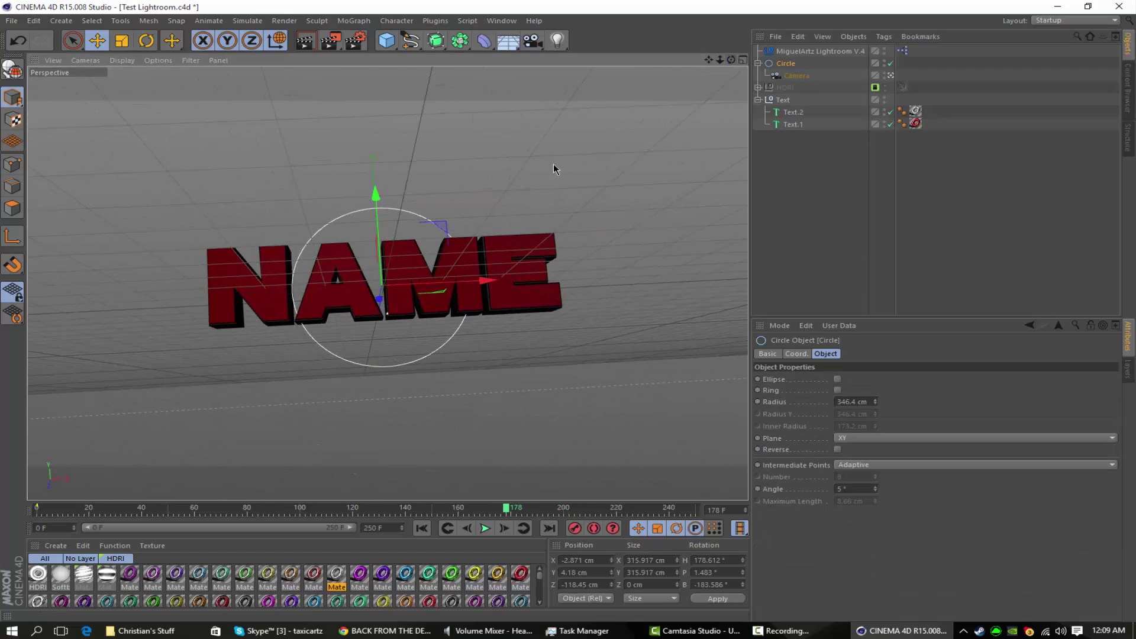
pyautogui.hotkey('alt', 'r')
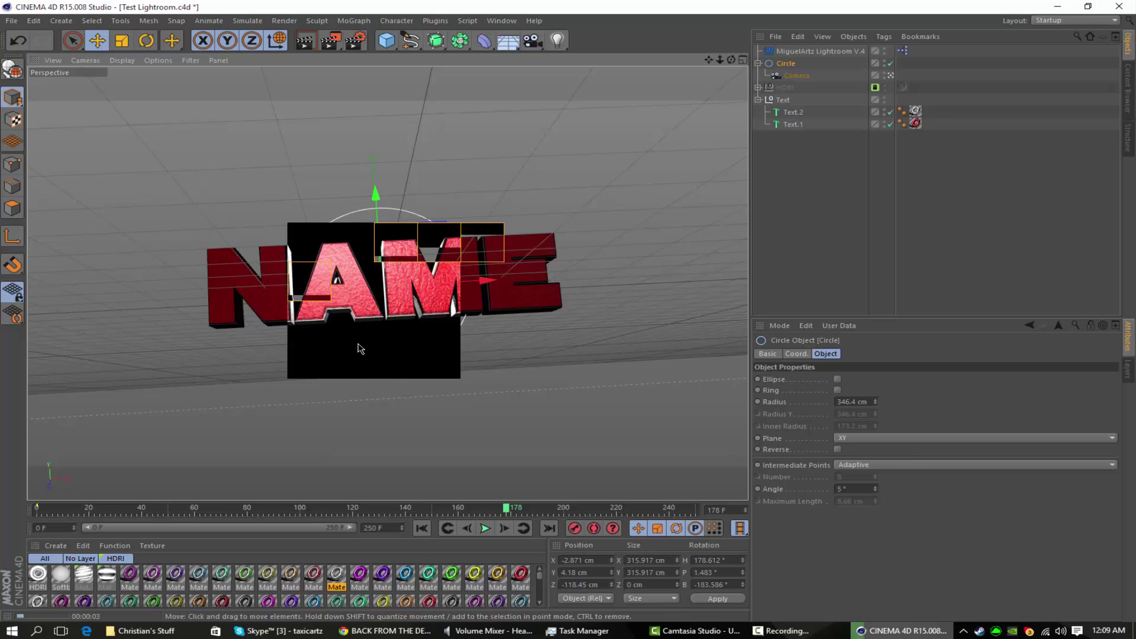
pyautogui.hotkey('ctrl', 'r')
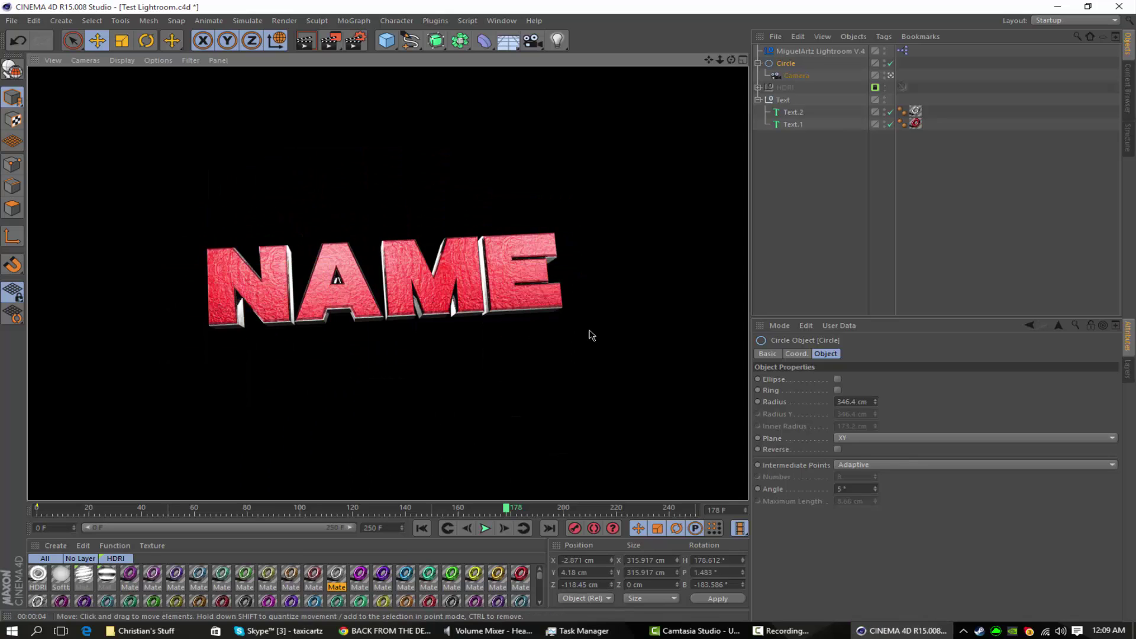
# Clear the object selection and add a MoGraph Sound effector to the scene
pyautogui.click(779, 208)
pyautogui.click(354, 20)
pyautogui.moveTo(369, 44)
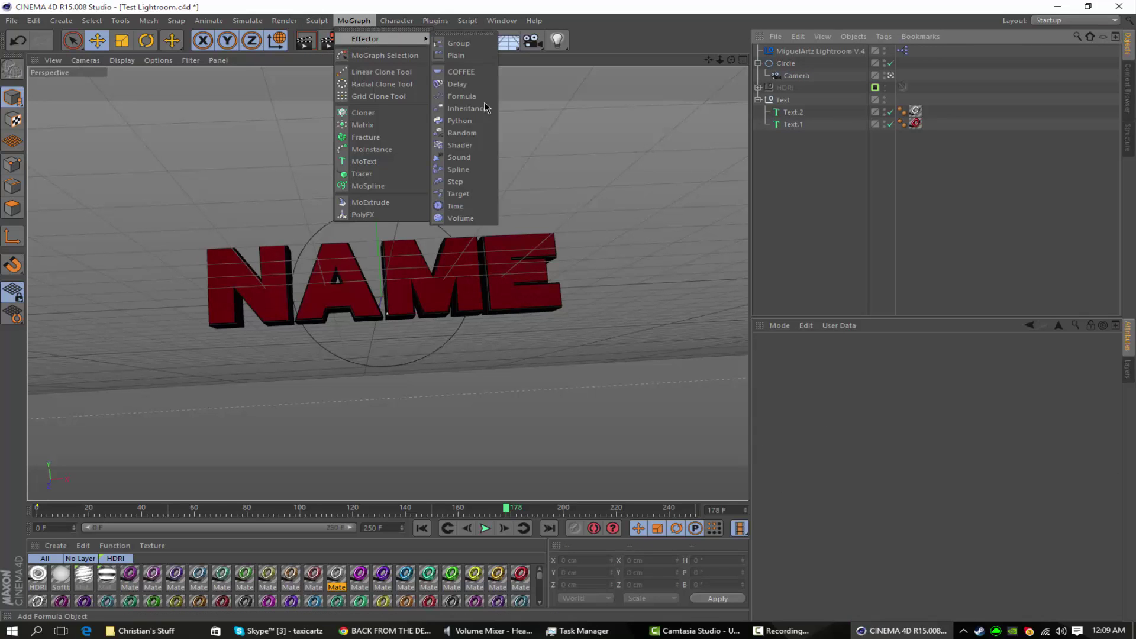
pyautogui.click(459, 152)
pyautogui.click(278, 631)
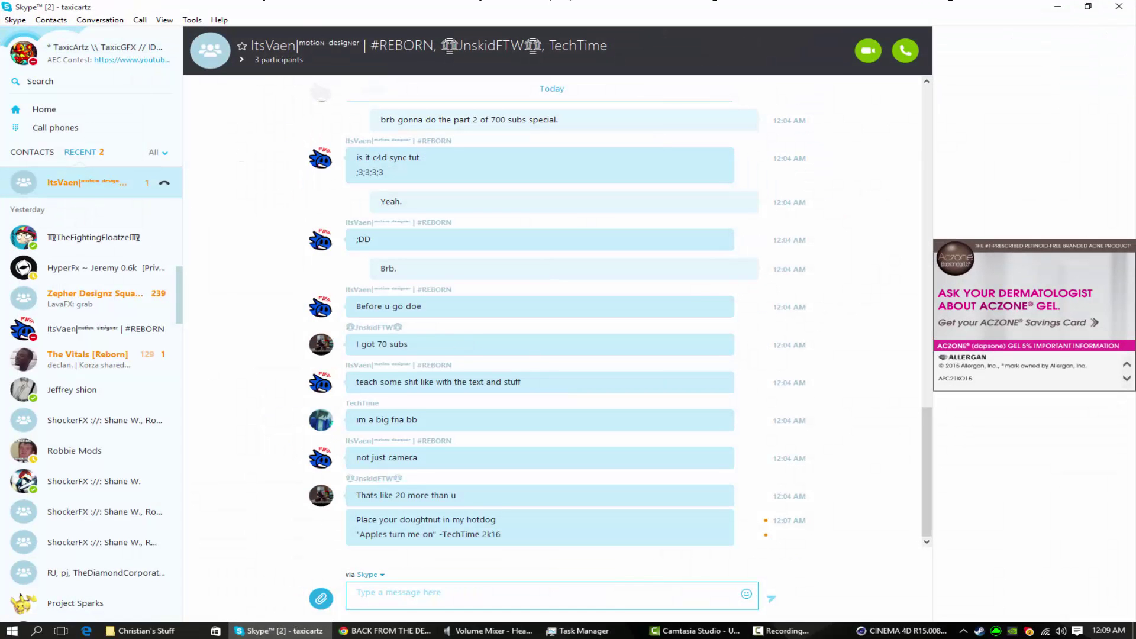
pyautogui.click(1119, 6)
pyautogui.click(160, 636)
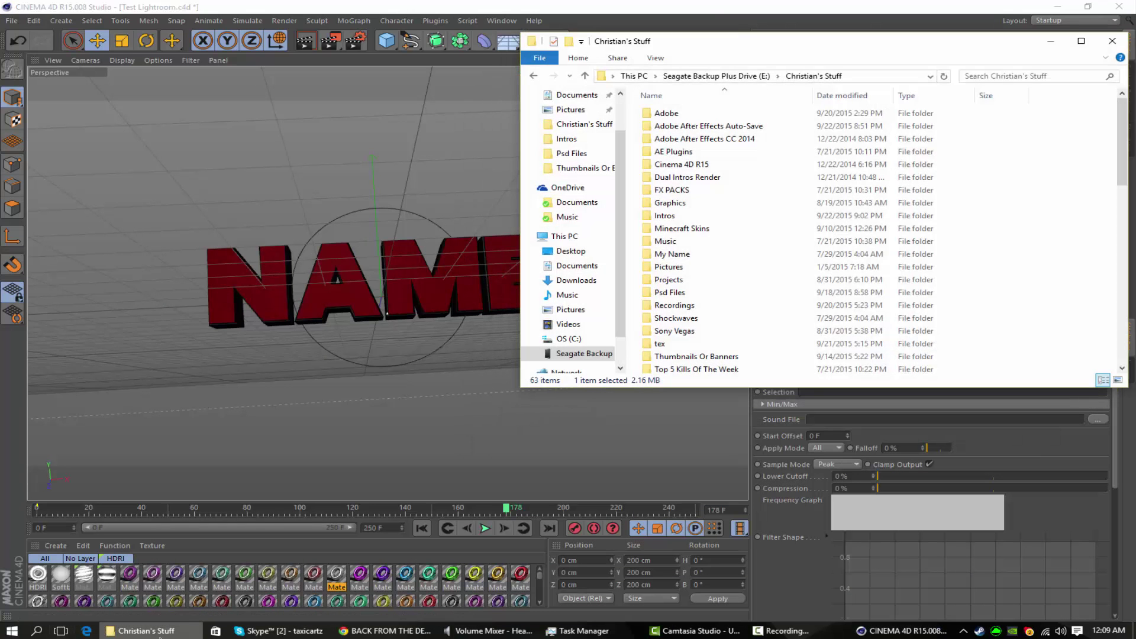
pyautogui.doubleClick(675, 318)
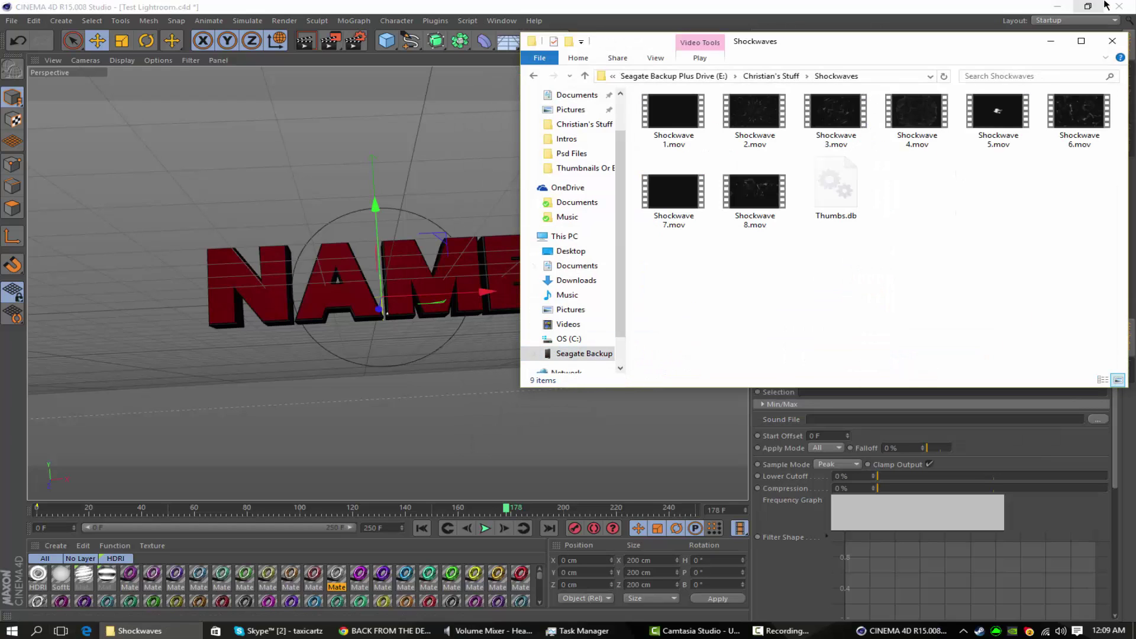
pyautogui.click(1051, 42)
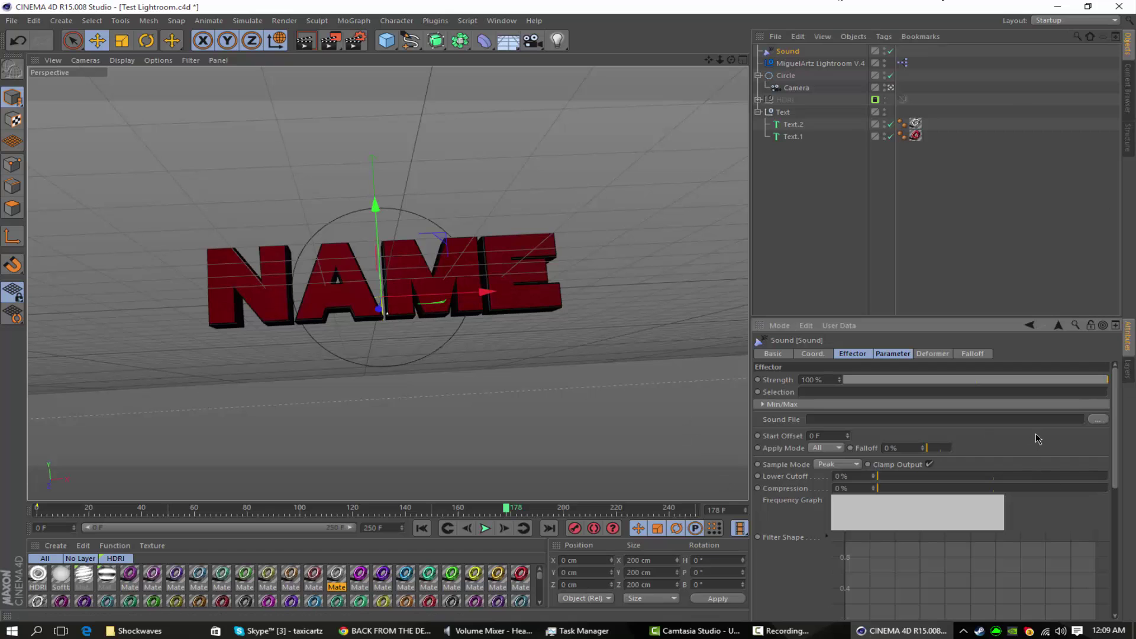
# Load "dan io.wav" from the Desktop as the Sound effector's sound file and dismiss the prompt
pyautogui.click(1098, 419)
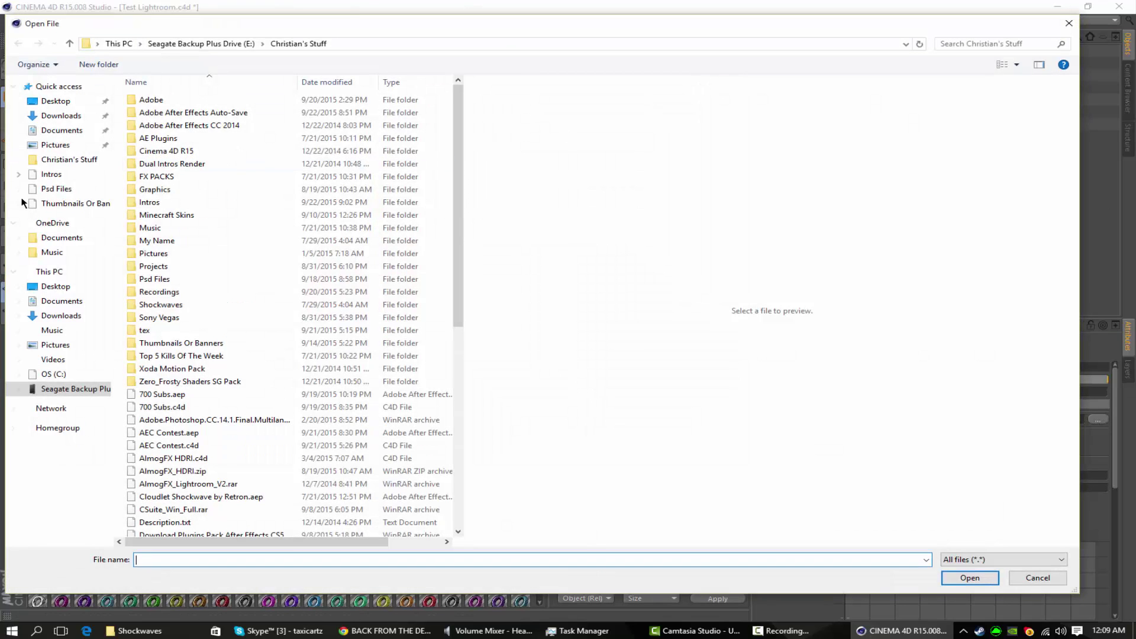
pyautogui.scroll(-5, 192, 289)
pyautogui.scroll(7, 204, 175)
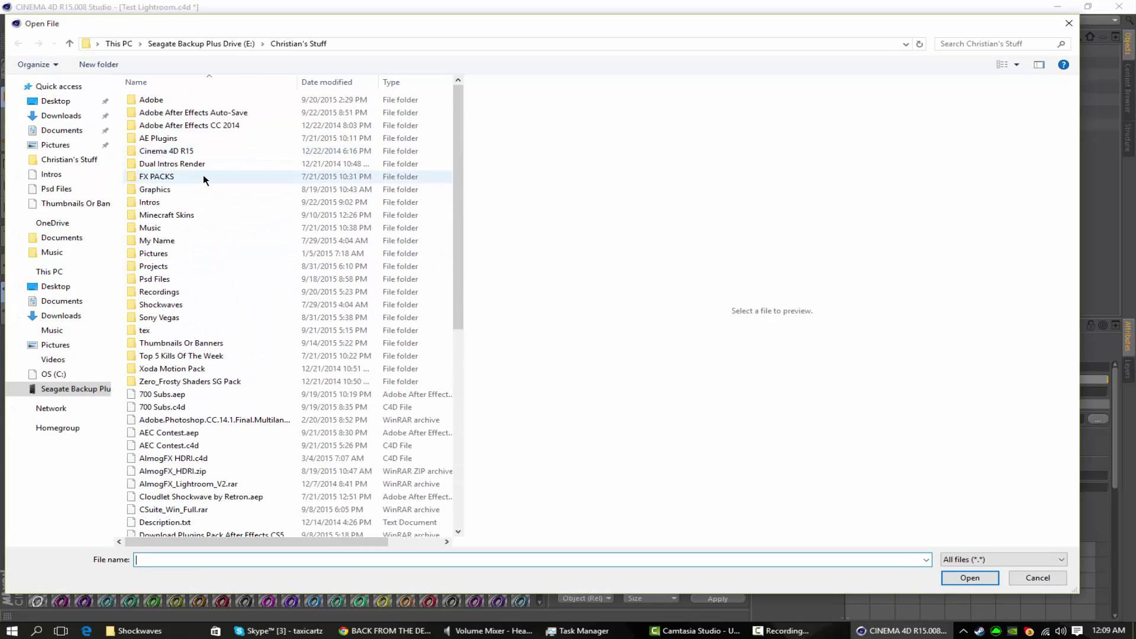
pyautogui.click(84, 101)
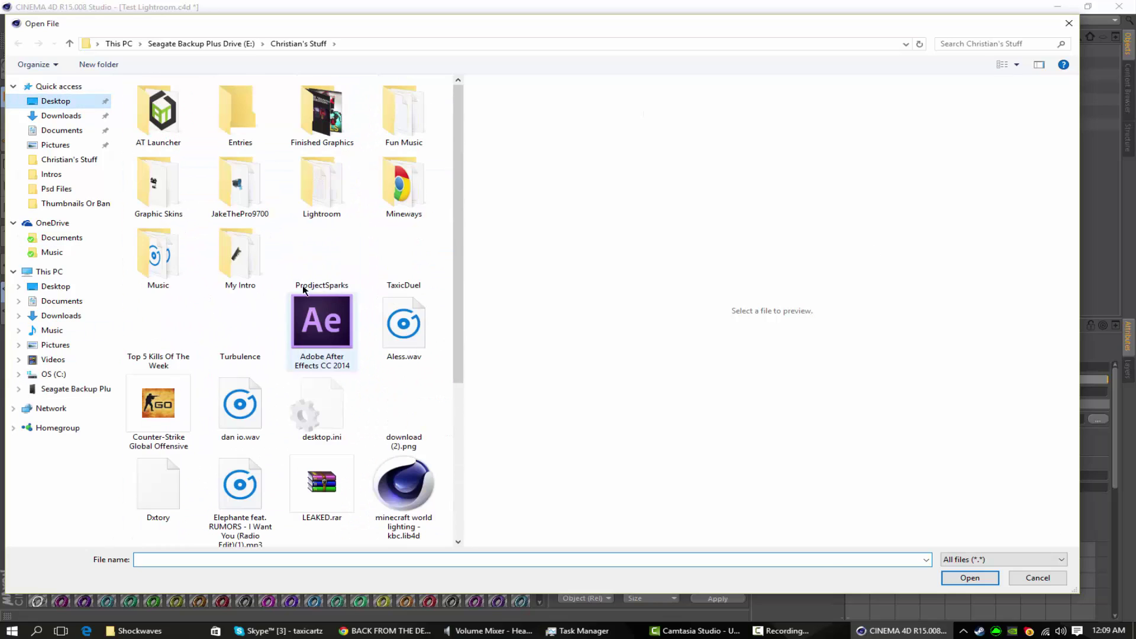
pyautogui.scroll(-5, 312, 329)
pyautogui.doubleClick(241, 169)
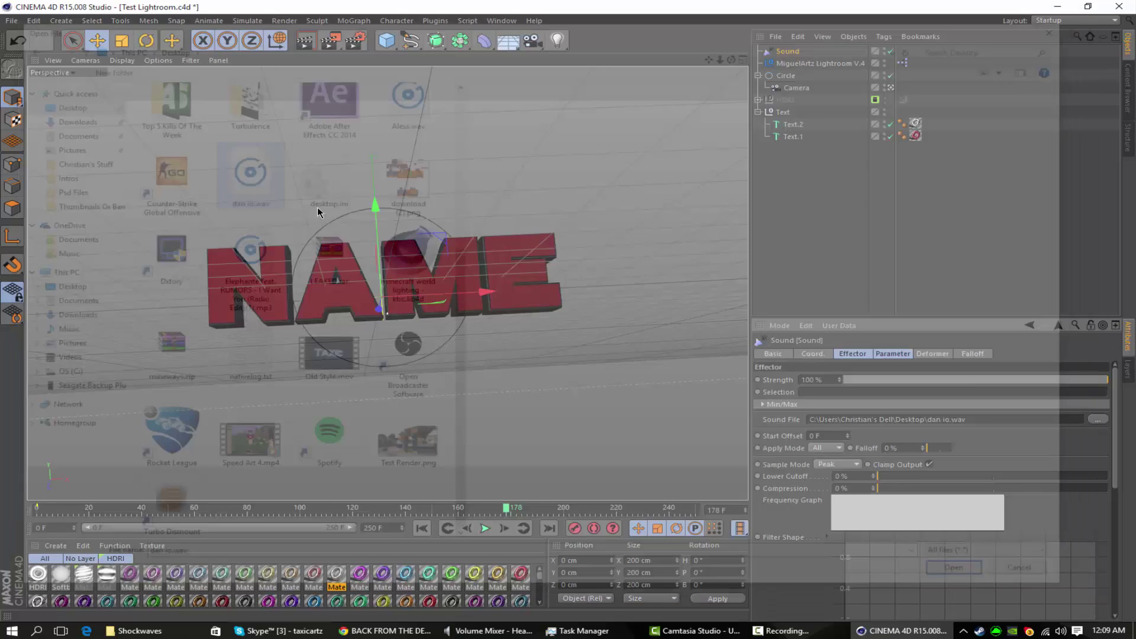
pyautogui.click(554, 356)
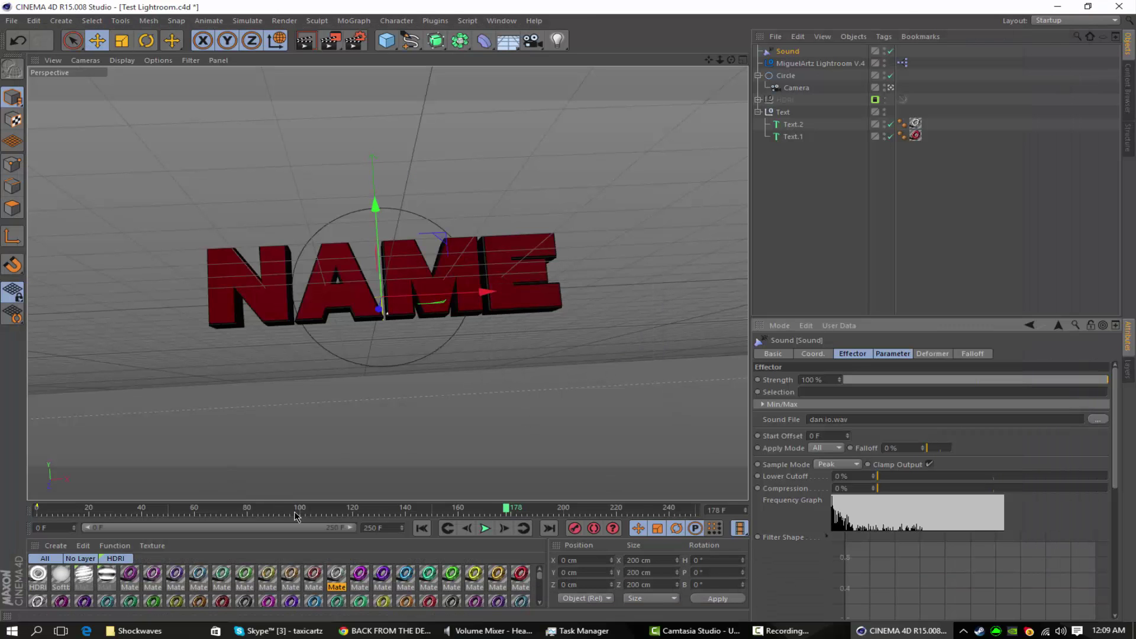
# Scrub the timeline from frame 90 to frame 101 and lower Cinema 4D's volume to about 10 in the Volume Mixer
pyautogui.click(273, 509)
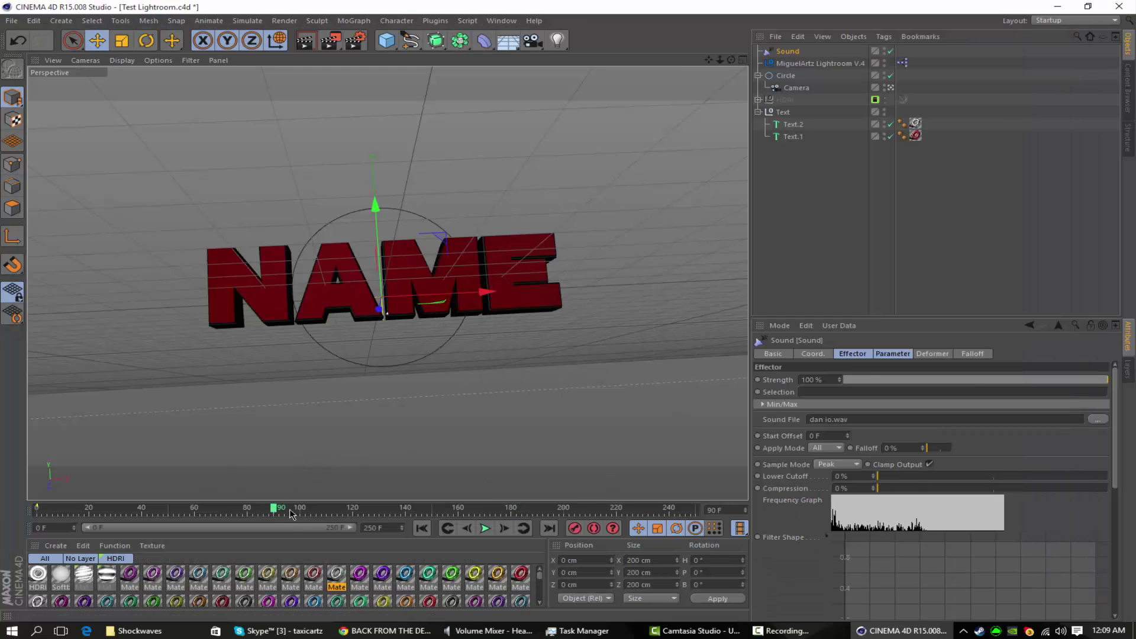
pyautogui.moveTo(290, 513); pyautogui.dragTo(303, 510)
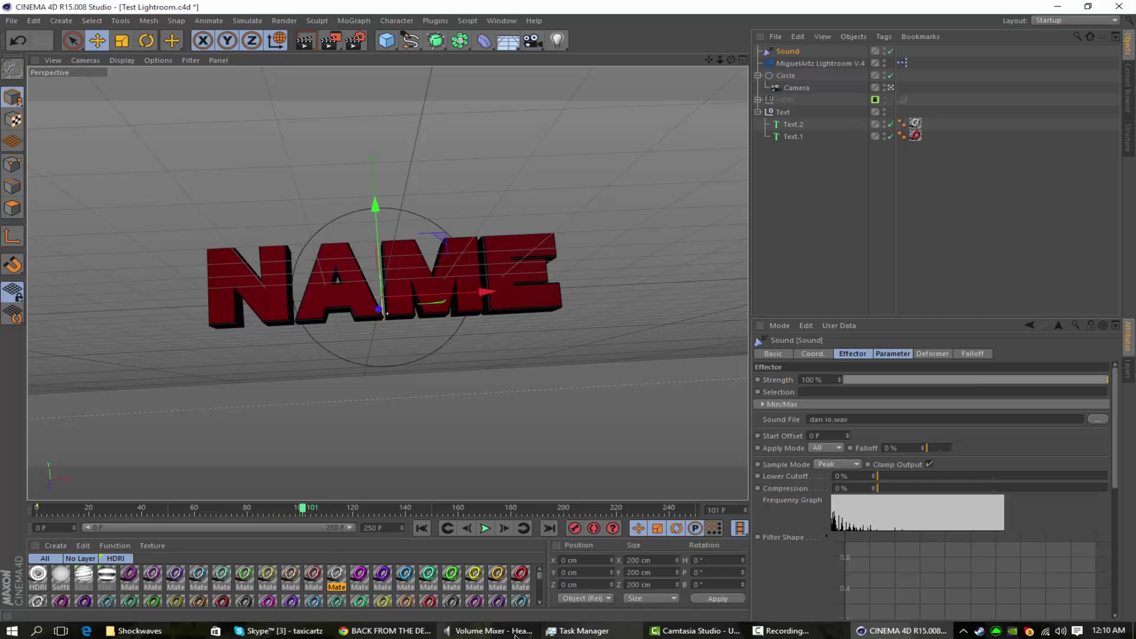
pyautogui.click(489, 631)
pyautogui.moveTo(1022, 603); pyautogui.dragTo(1104, 603)
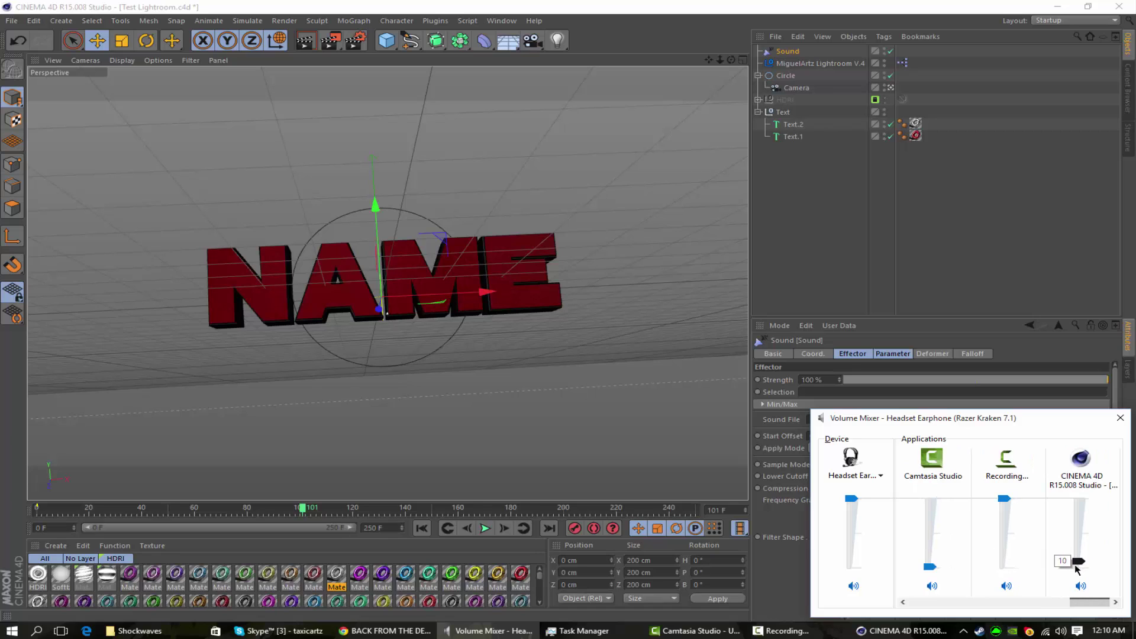
# Play back the sound from about frame 33, stop it, and move the playhead to frame 60
pyautogui.moveTo(249, 510); pyautogui.dragTo(125, 496)
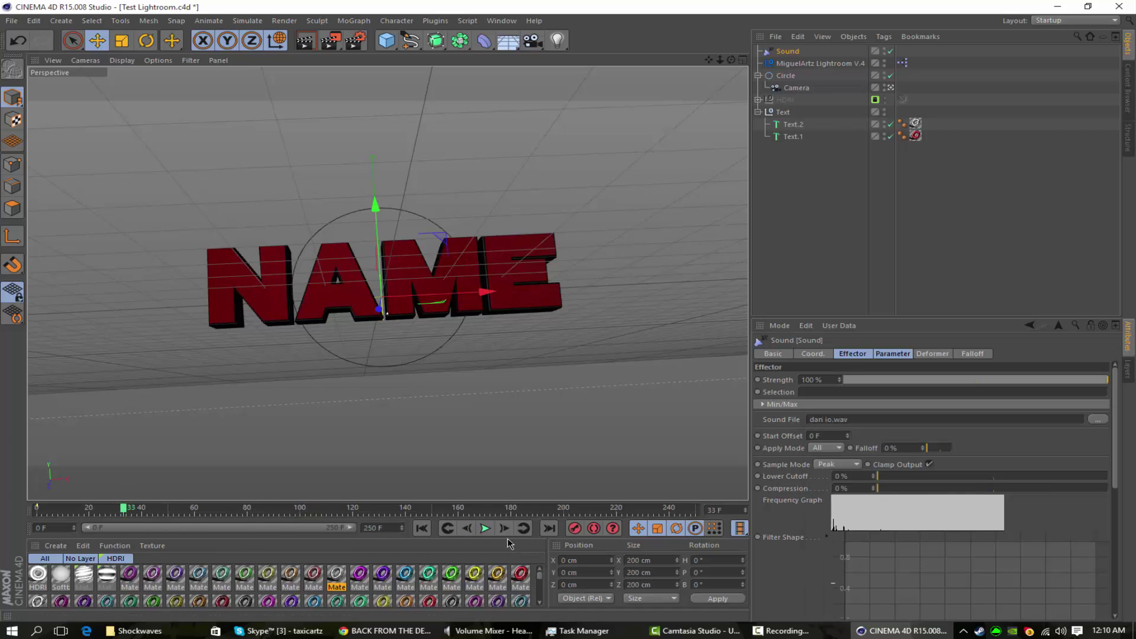
pyautogui.click(485, 530)
pyautogui.click(485, 530)
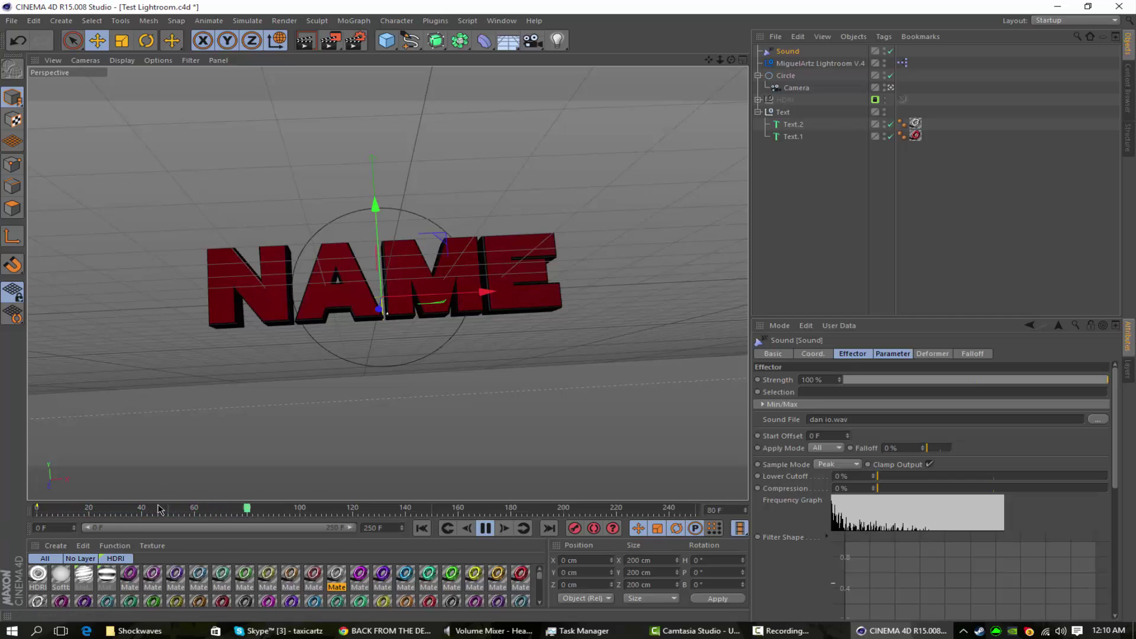
pyautogui.click(484, 531)
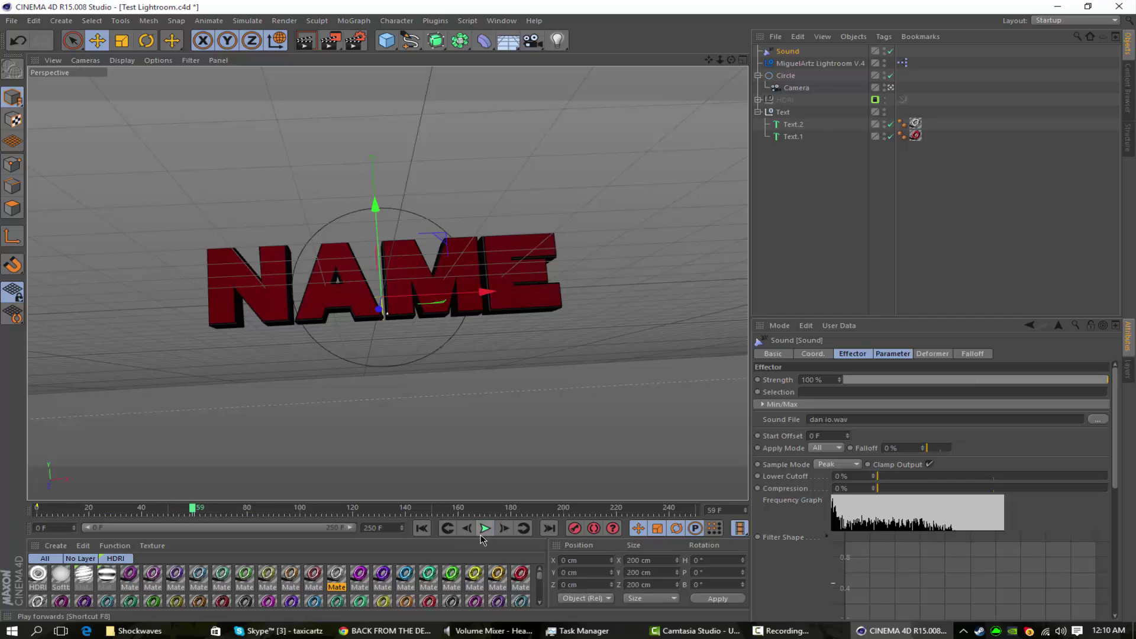
pyautogui.click(195, 508)
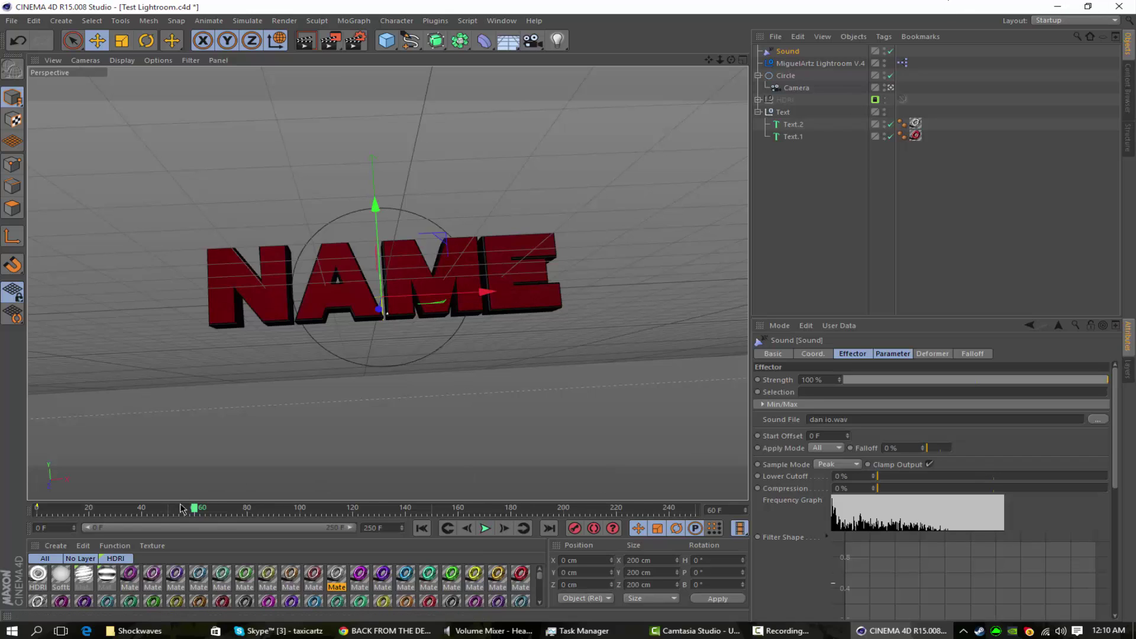
# Play the sound from the first frame and stop at about frame 58
pyautogui.click(847, 438)
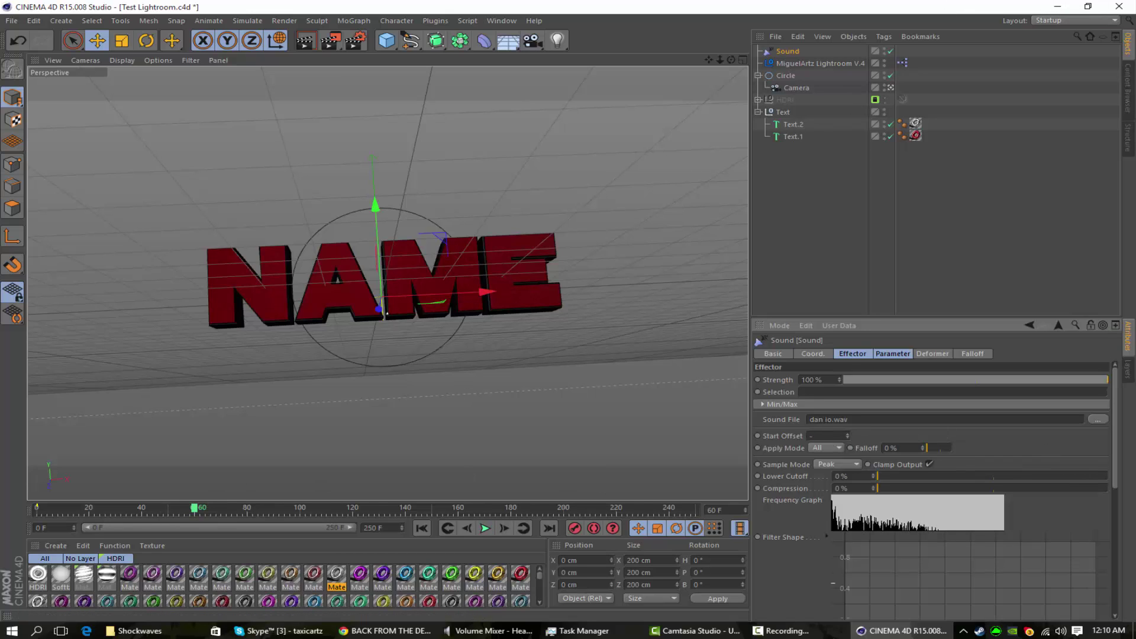
pyautogui.click(122, 516)
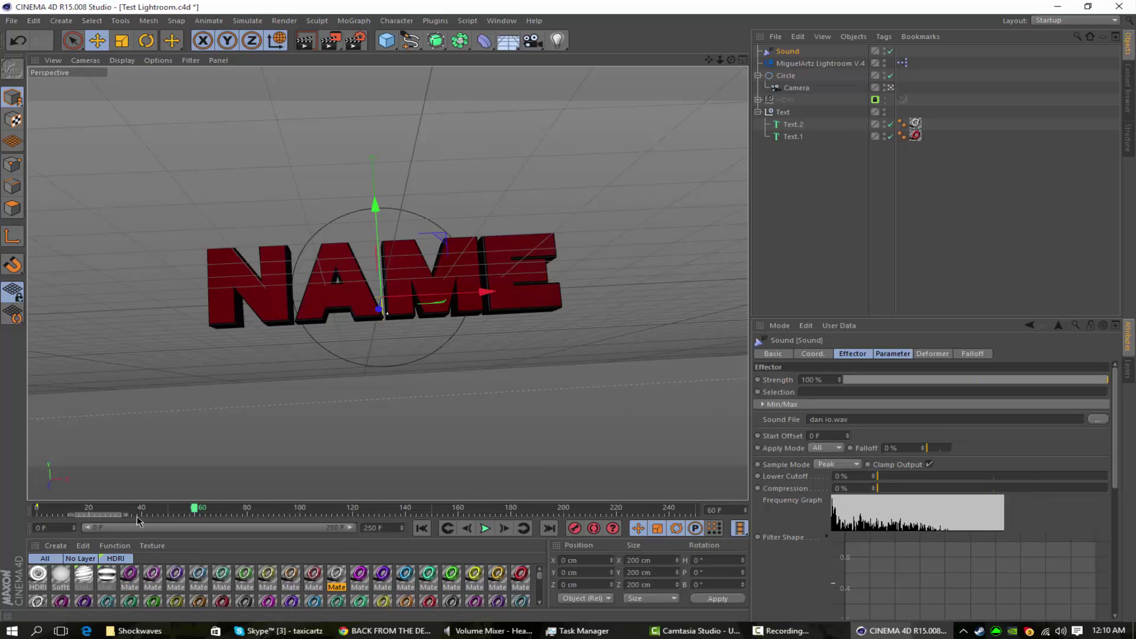
pyautogui.click(422, 528)
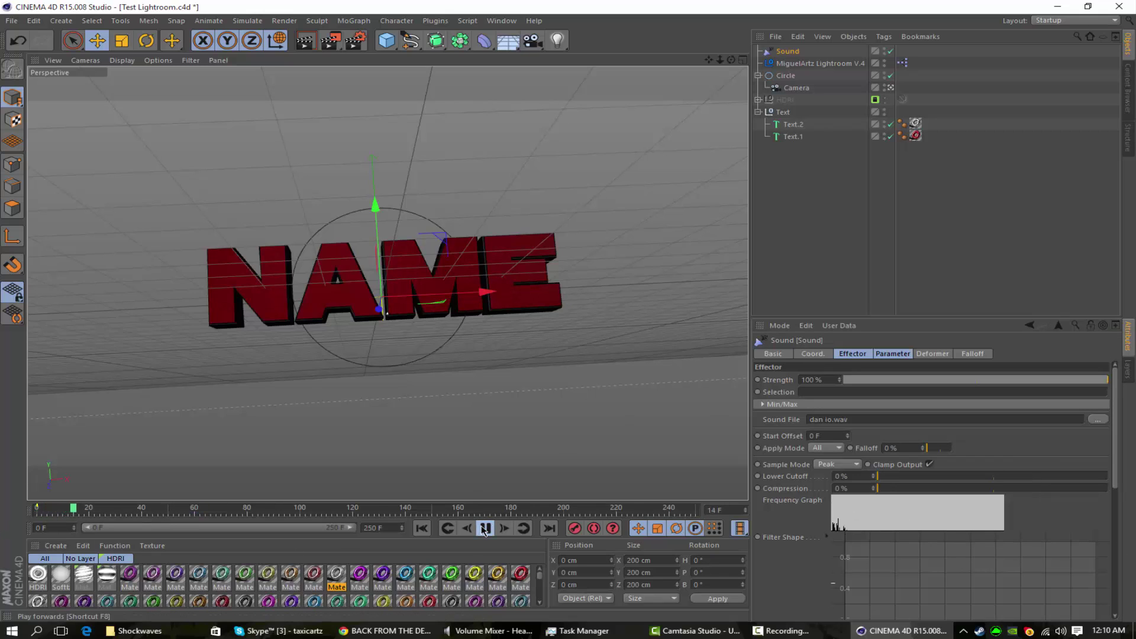
pyautogui.click(485, 528)
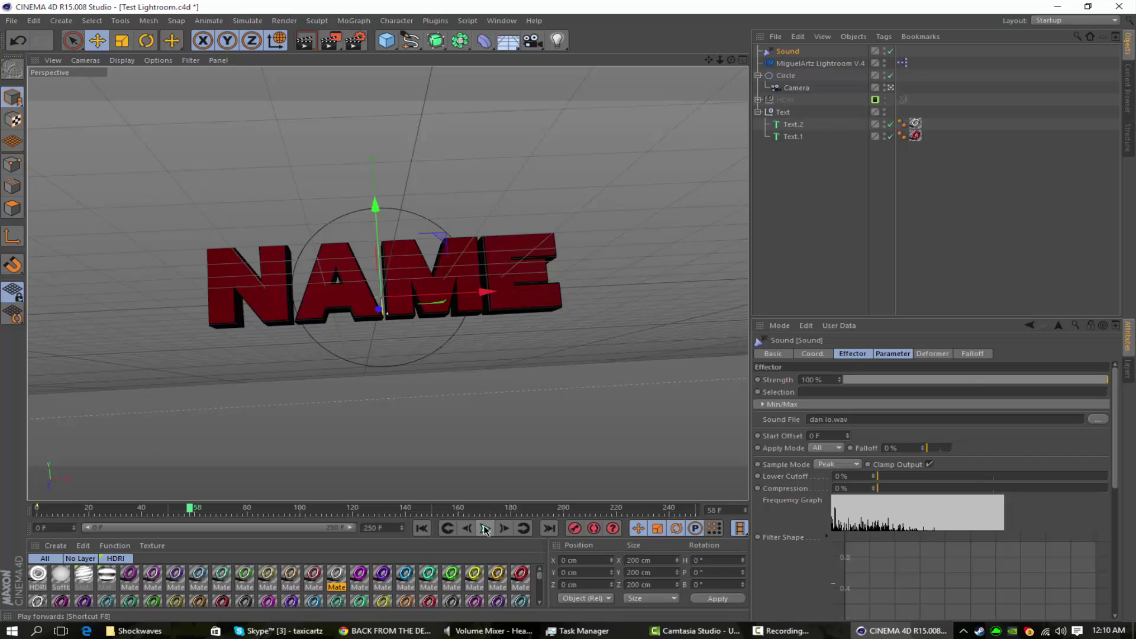
# Set the Sound effector's start offset to 1 F and play the animation from the first frame
pyautogui.click(830, 434)
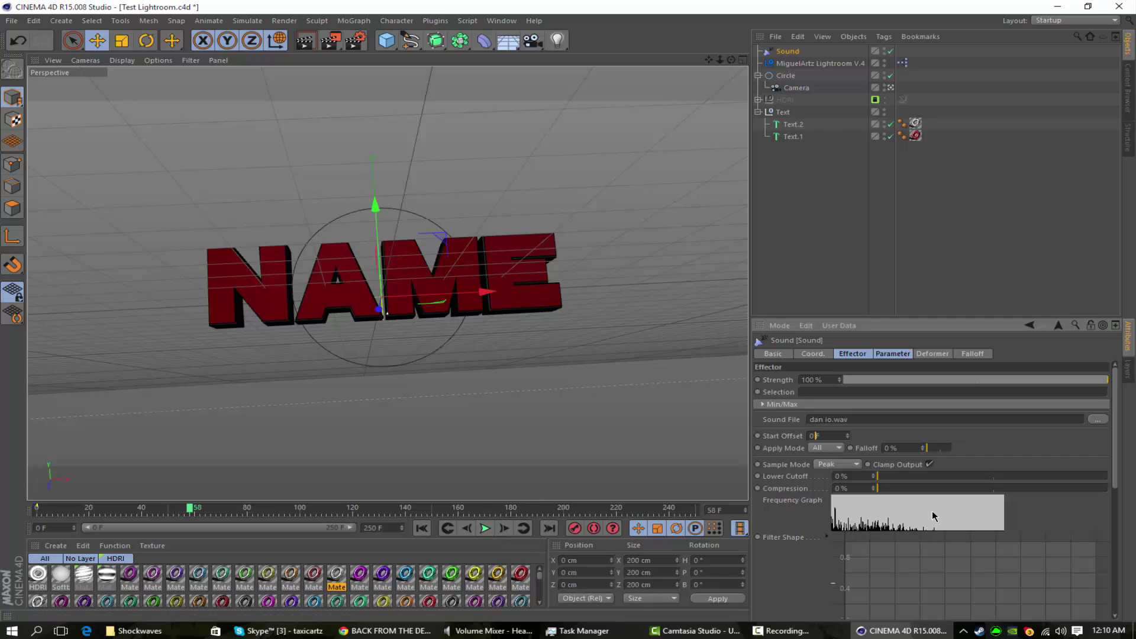
pyautogui.write('1')
pyautogui.press('Return')
pyautogui.moveTo(48, 510); pyautogui.dragTo(3, 501)
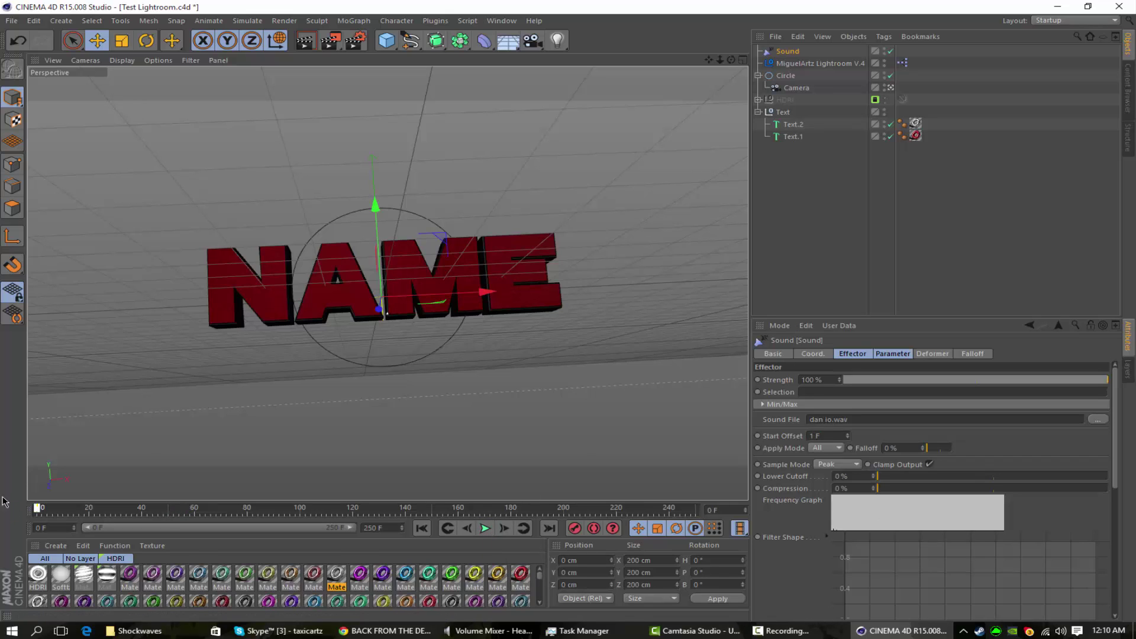
pyautogui.click(486, 527)
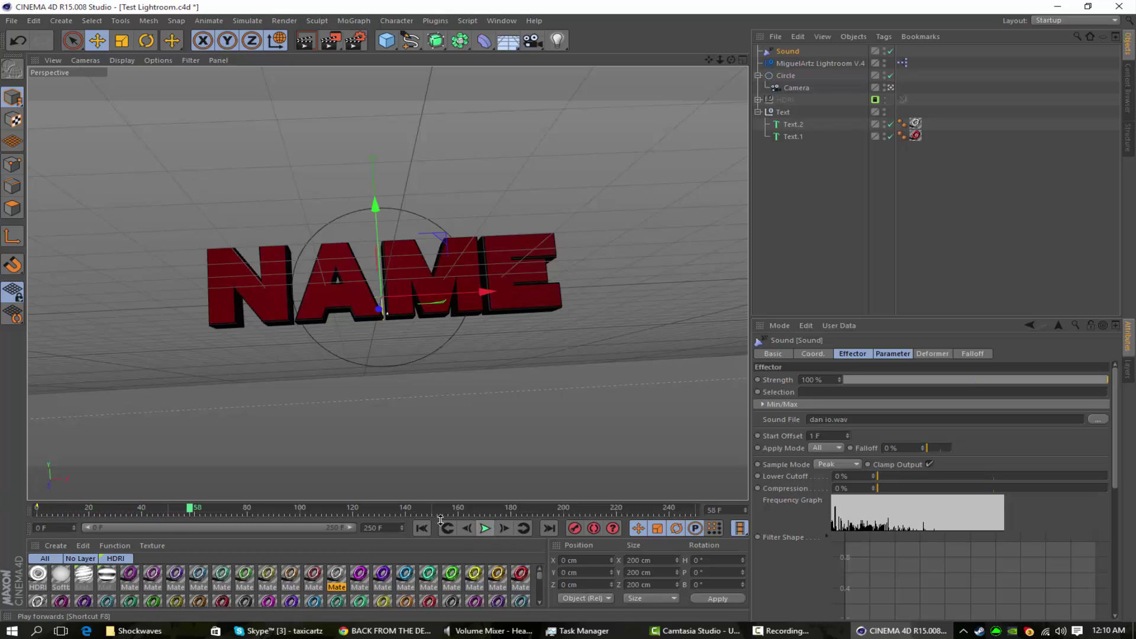
# Move the playhead to frame 60 and set the Sound effector's start offset to 2 F
pyautogui.click(821, 435)
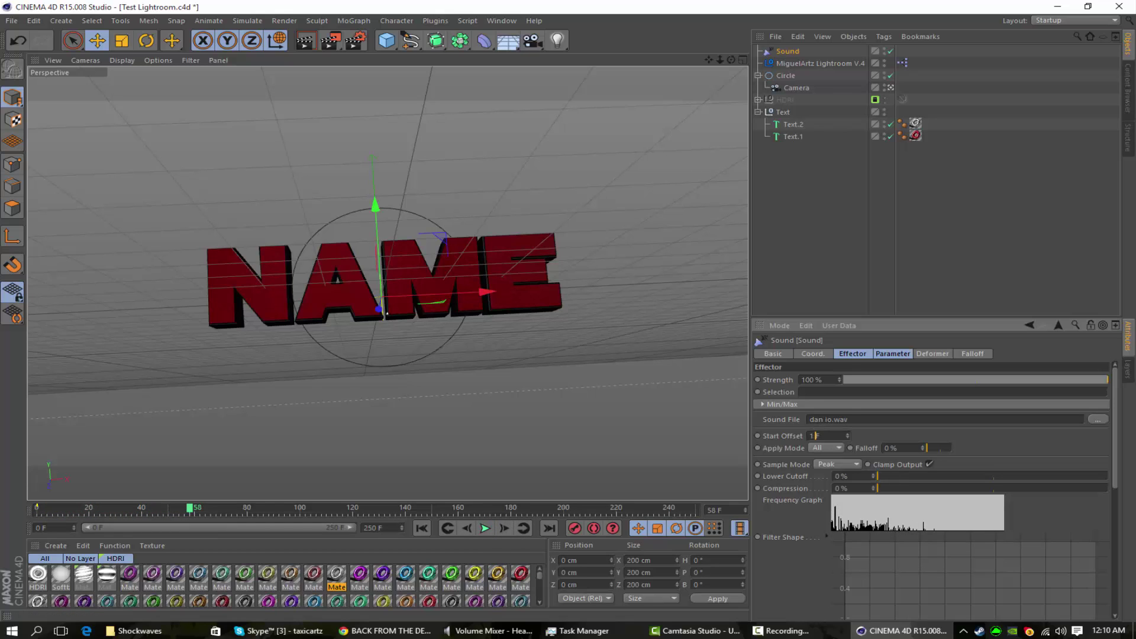
pyautogui.click(193, 510)
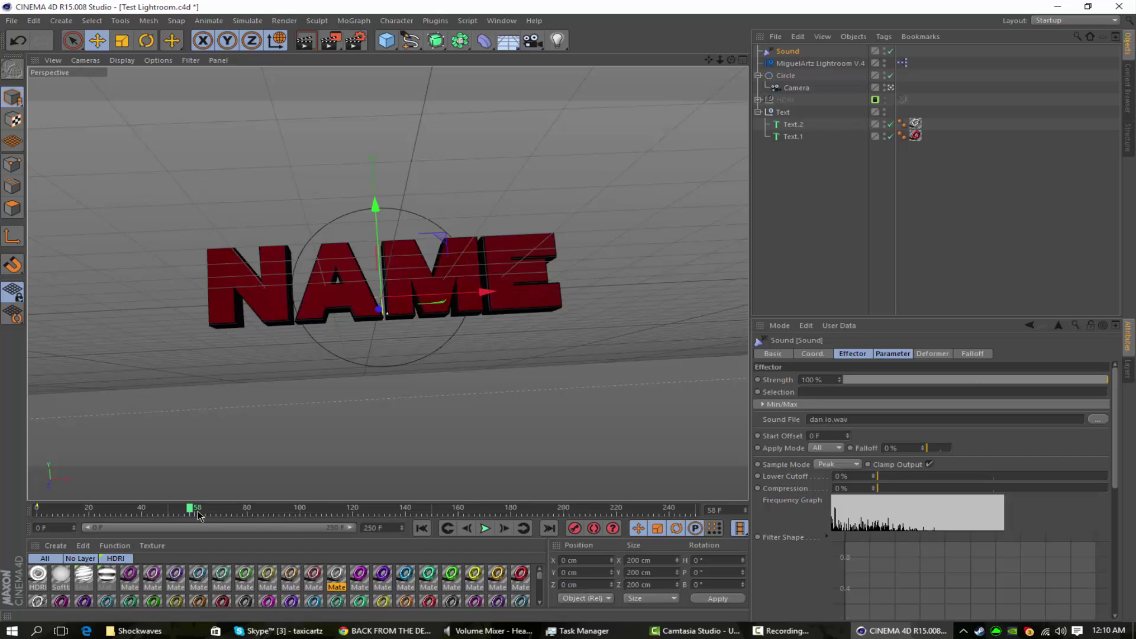
pyautogui.click(195, 512)
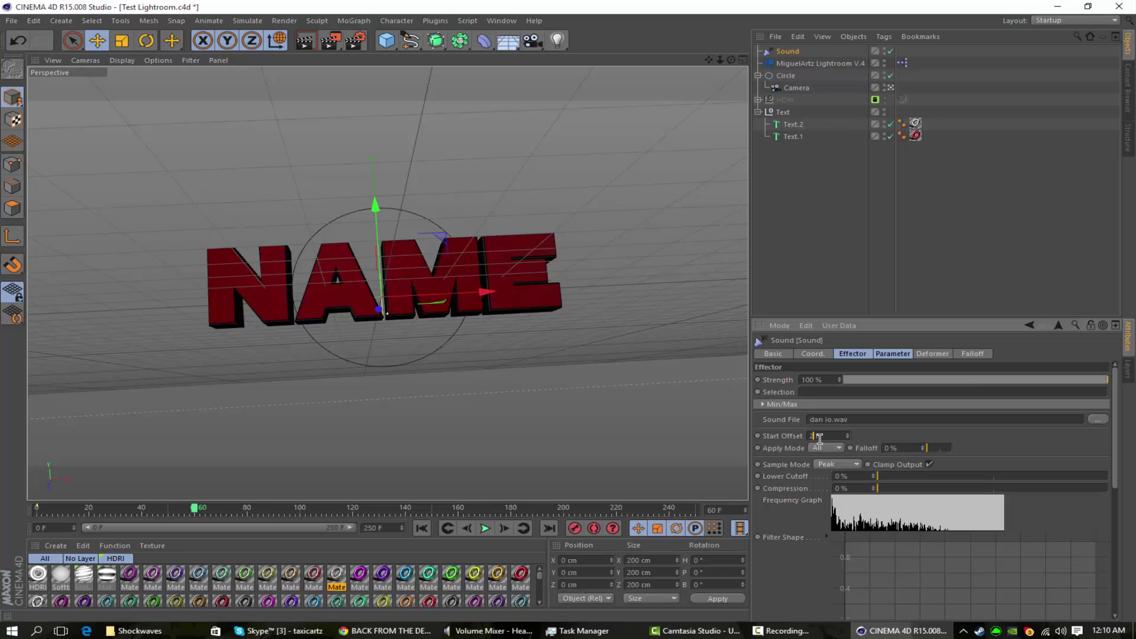
pyautogui.press('Return')
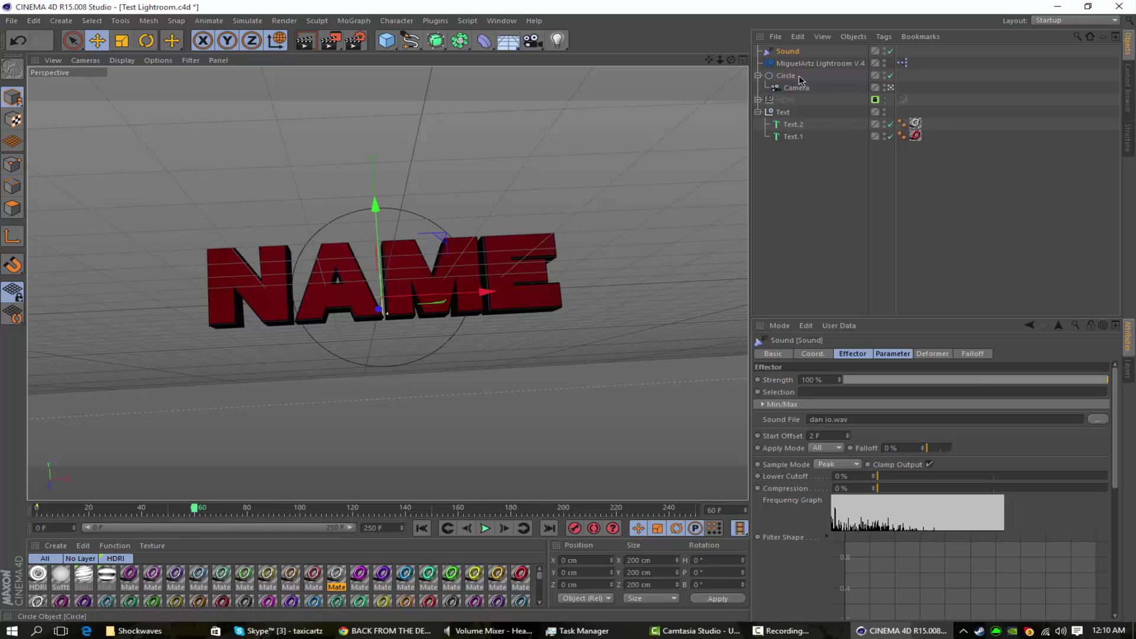
# Rotate the Circle holding the camera to about H 38.6°, P 33.2°, B -183.1°
pyautogui.click(829, 74)
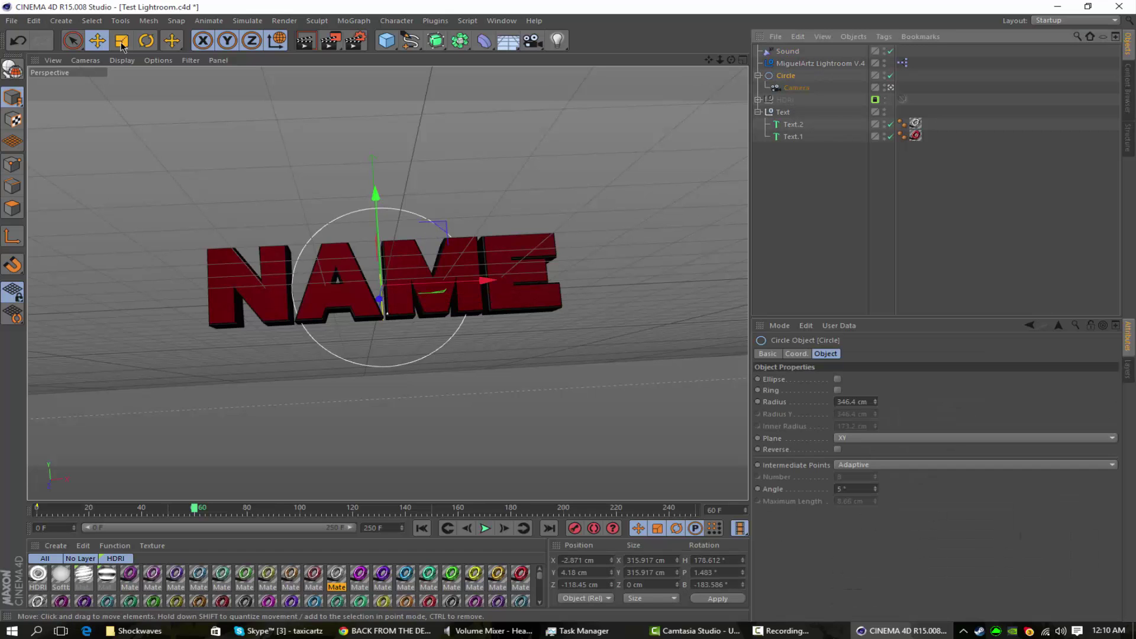
pyautogui.click(147, 40)
pyautogui.moveTo(390, 219)
pyautogui.mouseDown()
pyautogui.moveTo(350, 264)
pyautogui.moveTo(521, 253)
pyautogui.moveTo(411, 193)
pyautogui.moveTo(416, 343)
pyautogui.moveTo(444, 338)
pyautogui.moveTo(338, 300)
pyautogui.moveTo(206, 305)
pyautogui.moveTo(223, 272)
pyautogui.moveTo(304, 254)
pyautogui.moveTo(376, 219)
pyautogui.moveTo(367, 181)
pyautogui.moveTo(379, 210)
pyautogui.mouseUp()
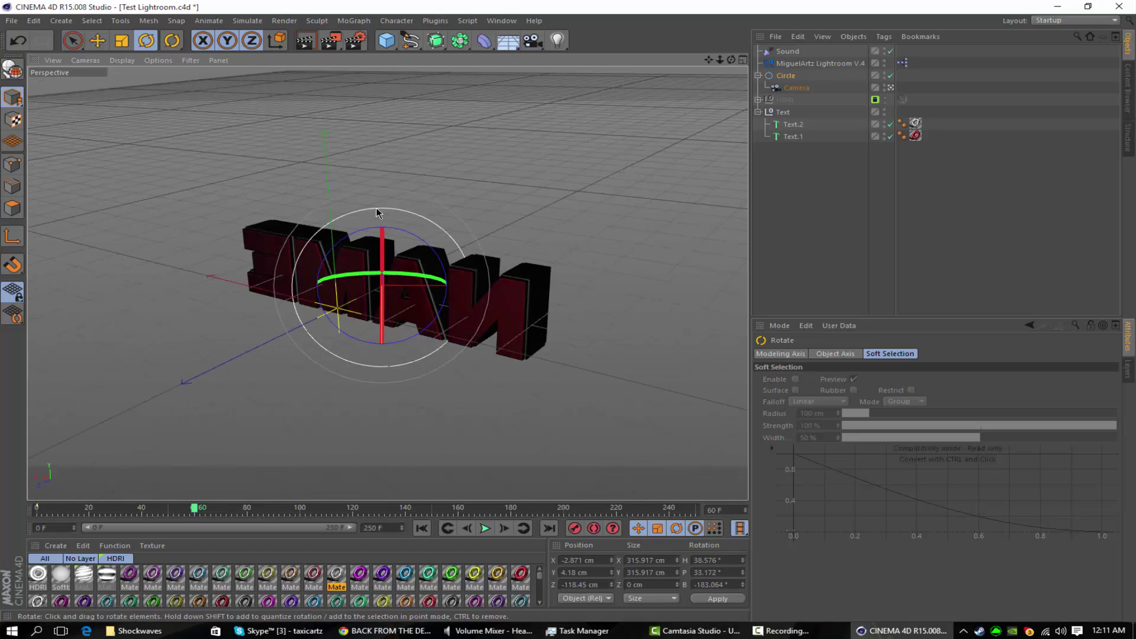
# Enable autokeying, keyframe the Circle at frames 0, 40 and 60, rotated to about H -150.7°, P 6°, B -151.3° at frame 60, and play it
pyautogui.click(594, 528)
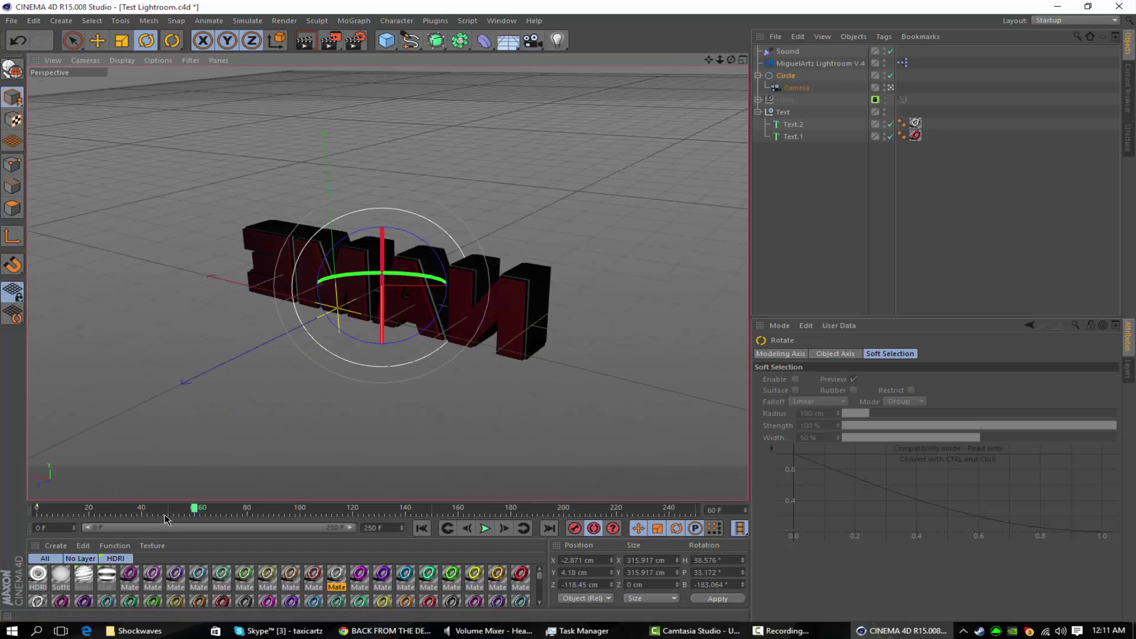
pyautogui.click(37, 508)
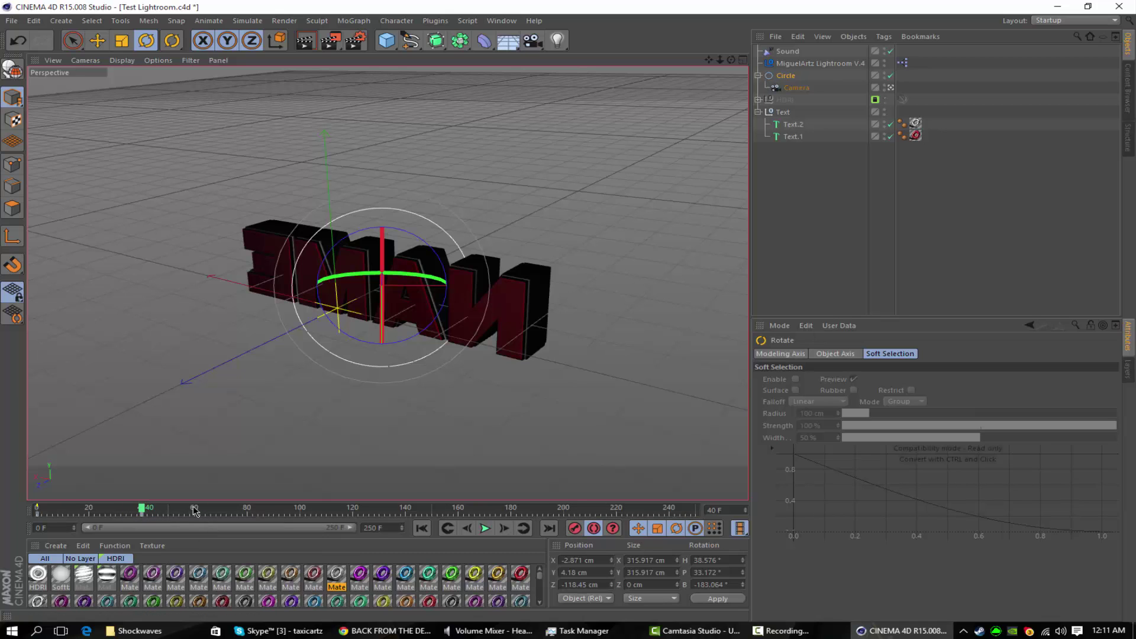
pyautogui.moveTo(431, 398); pyautogui.dragTo(443, 251)
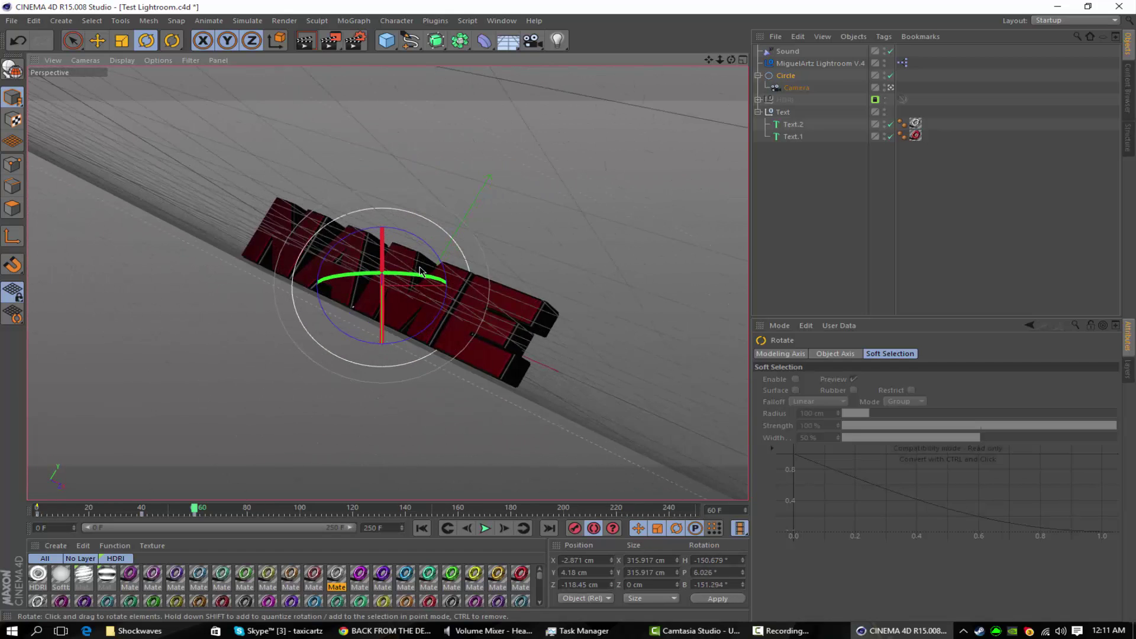
pyautogui.click(574, 529)
pyautogui.click(422, 528)
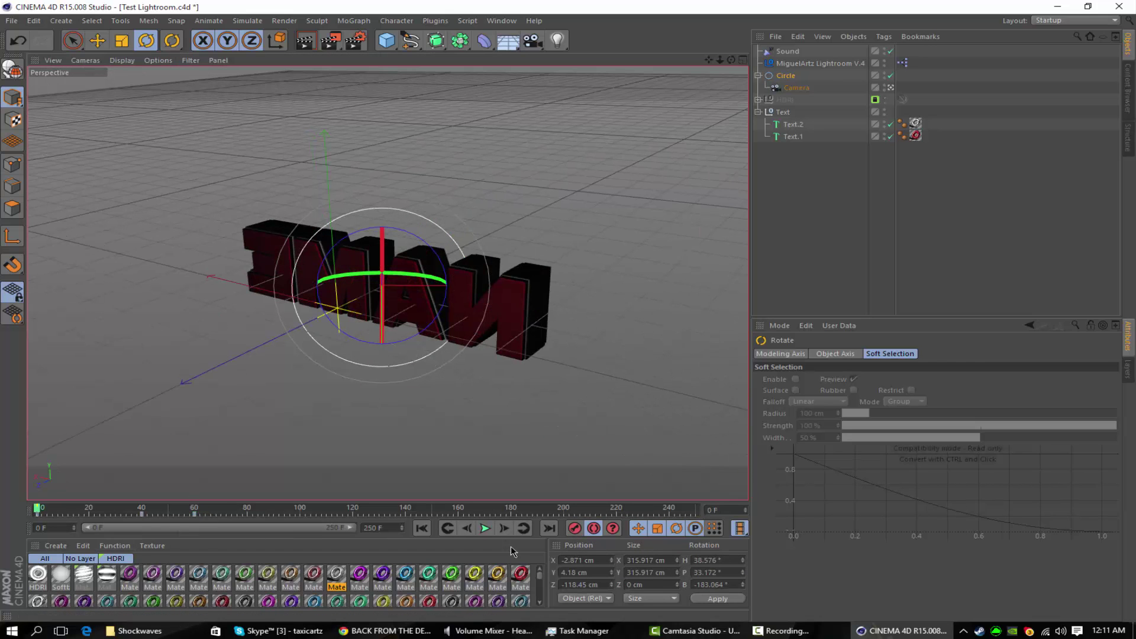
pyautogui.click(493, 529)
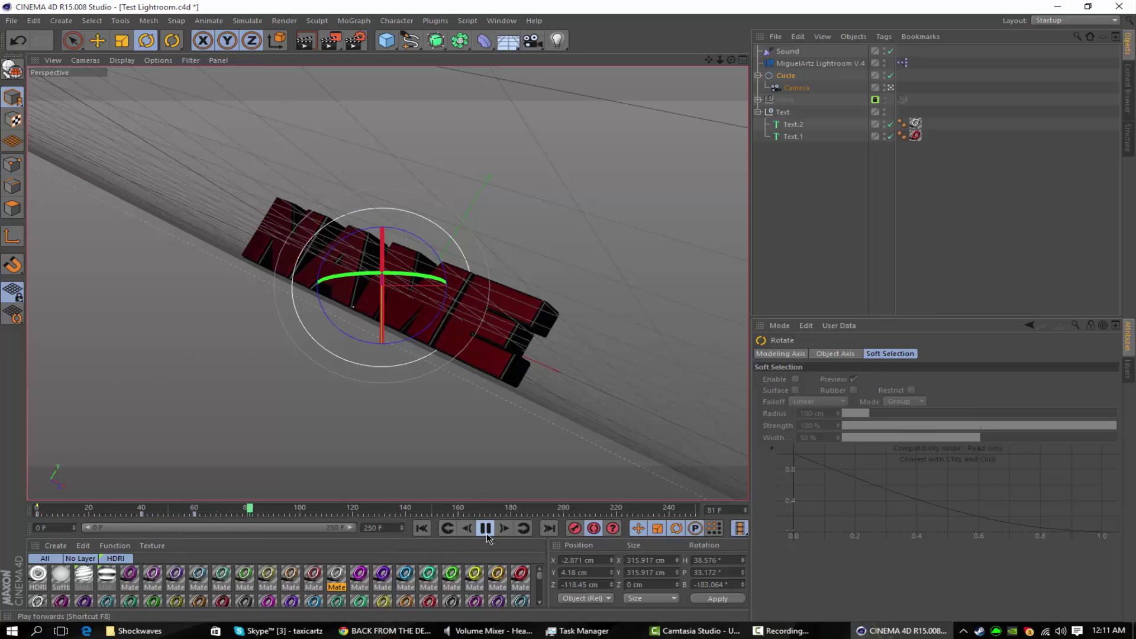
# Replay the animation from frame 0, and at frame 80 rotate the Circle to about H -200.9°, P -0.6°, B -237.9°
pyautogui.click(486, 529)
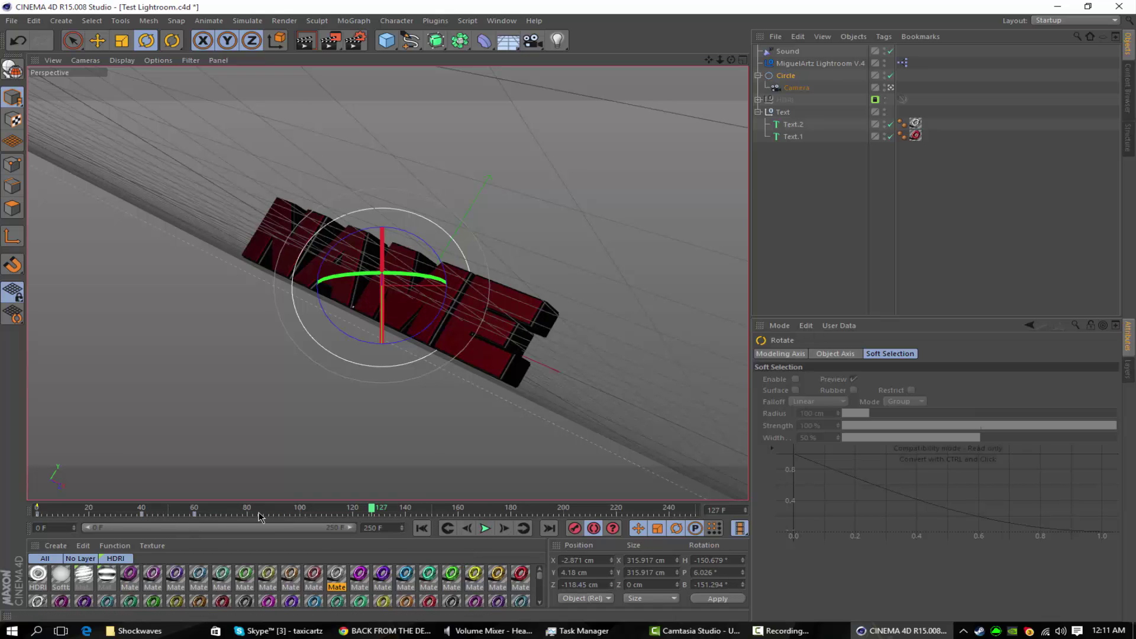
pyautogui.click(37, 510)
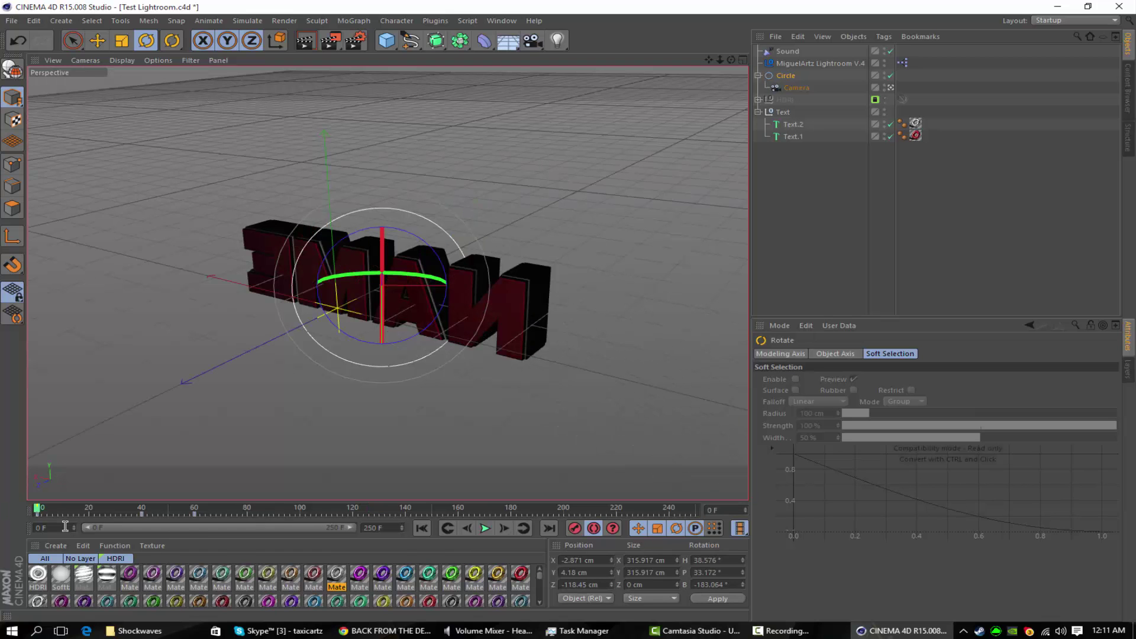
pyautogui.click(484, 529)
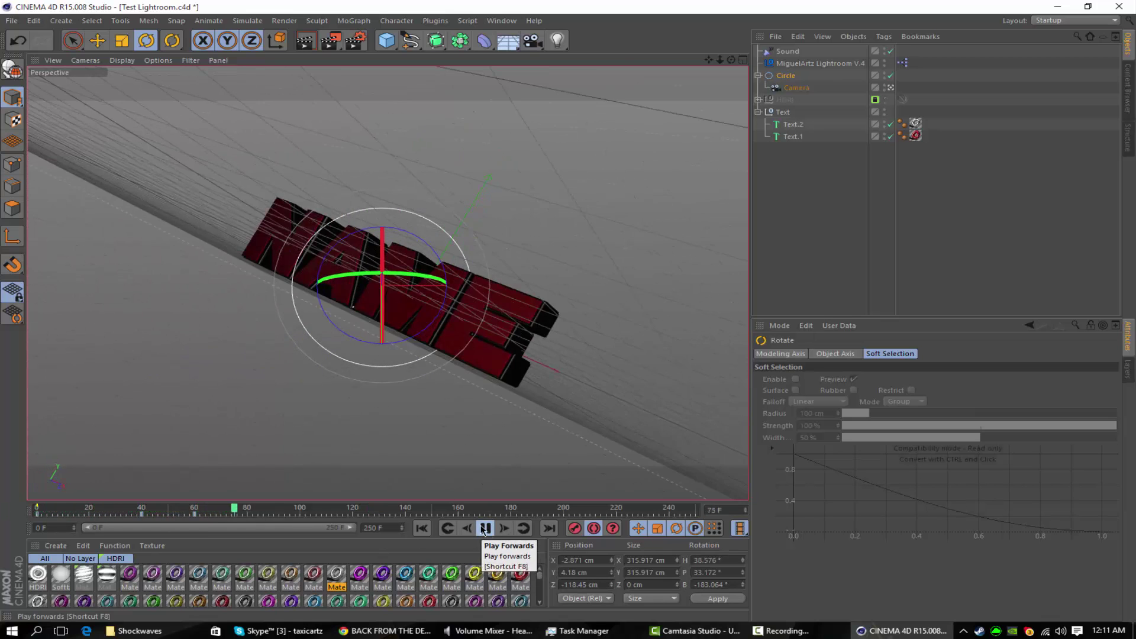
pyautogui.click(485, 529)
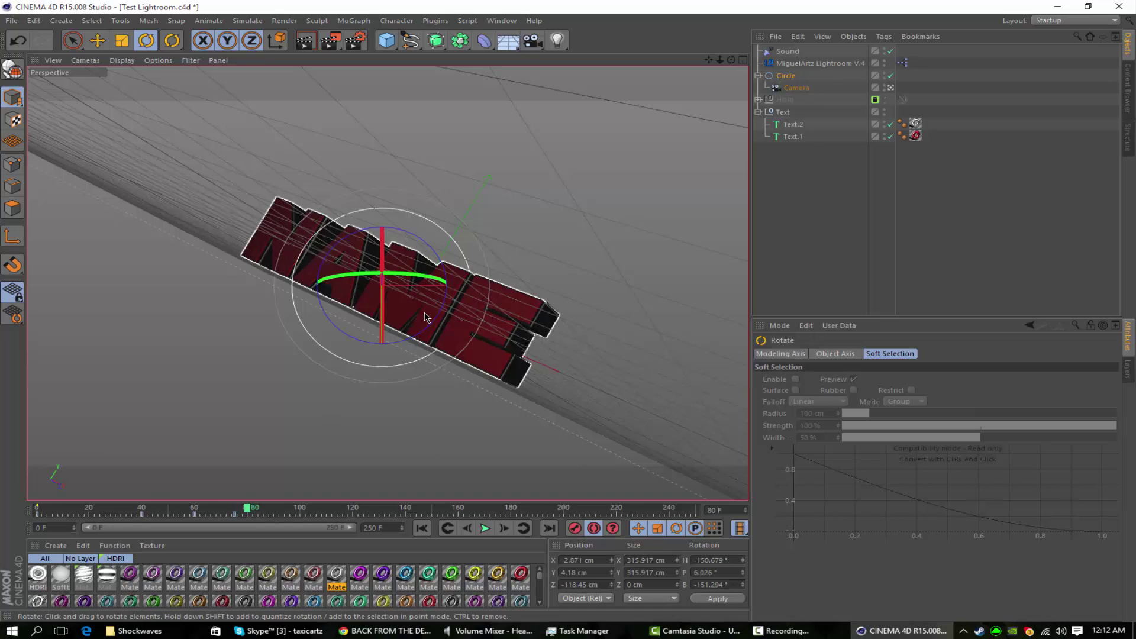
pyautogui.moveTo(440, 318)
pyautogui.mouseDown()
pyautogui.moveTo(379, 319)
pyautogui.moveTo(318, 342)
pyautogui.moveTo(387, 235)
pyautogui.moveTo(426, 324)
pyautogui.moveTo(325, 316)
pyautogui.moveTo(349, 296)
pyautogui.moveTo(325, 264)
pyautogui.moveTo(431, 404)
pyautogui.moveTo(373, 298)
pyautogui.moveTo(391, 278)
pyautogui.mouseUp()
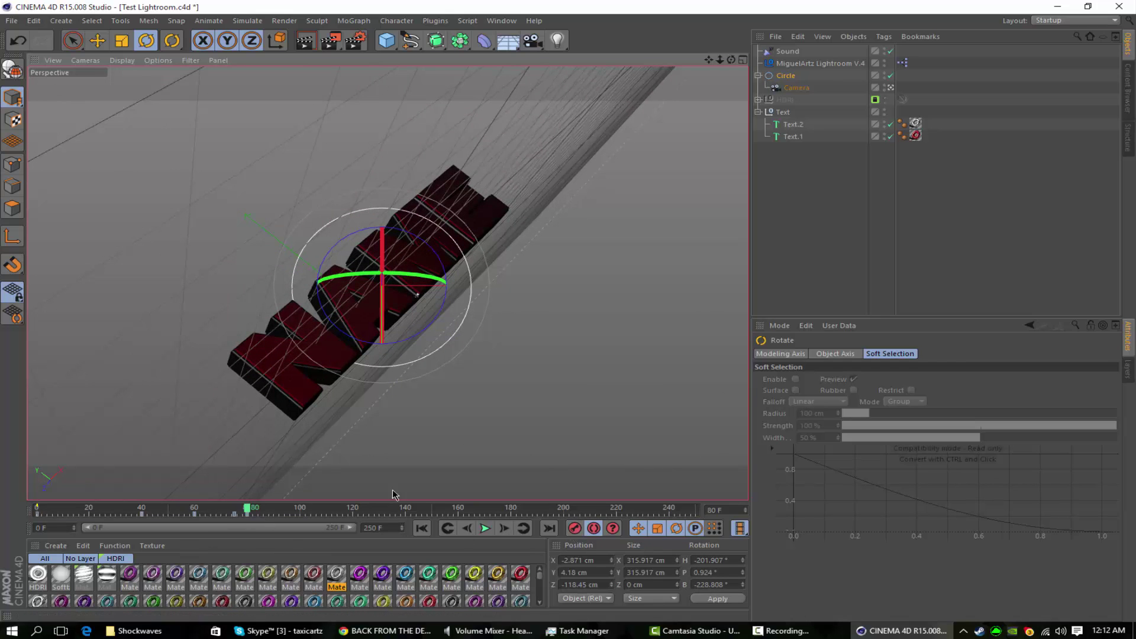
# Try a silver material and the dark red Material 80 on Text.1, rendering the viewport to preview each
pyautogui.moveTo(330, 582); pyautogui.dragTo(908, 145)
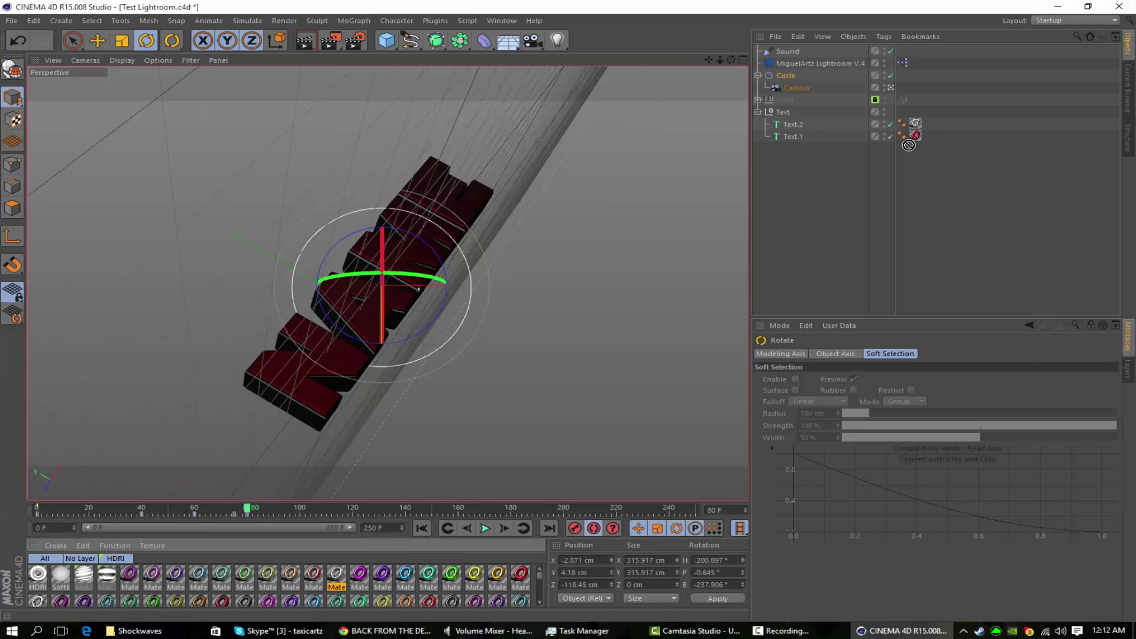
pyautogui.hotkey('ctrl', 'r')
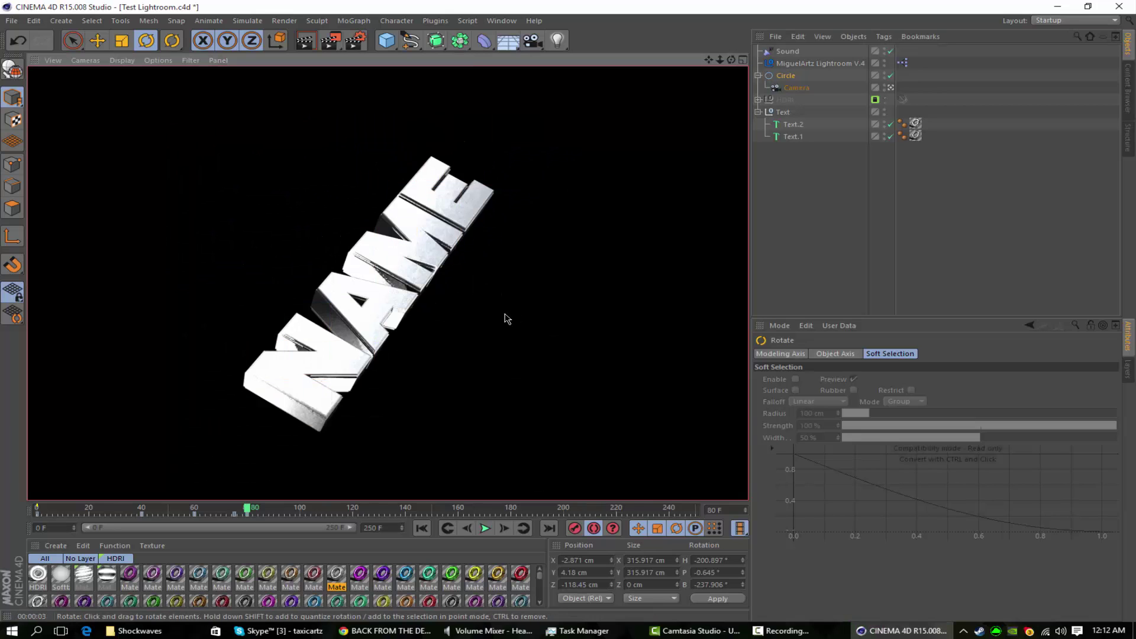
pyautogui.click(506, 319)
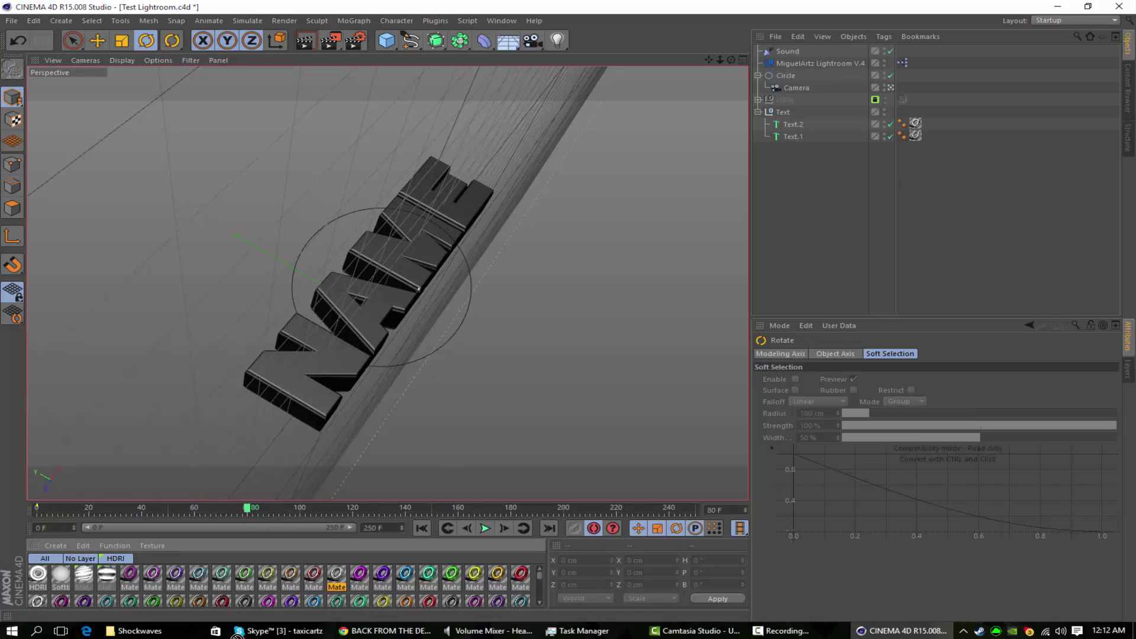
pyautogui.scroll(-1, 416, 575)
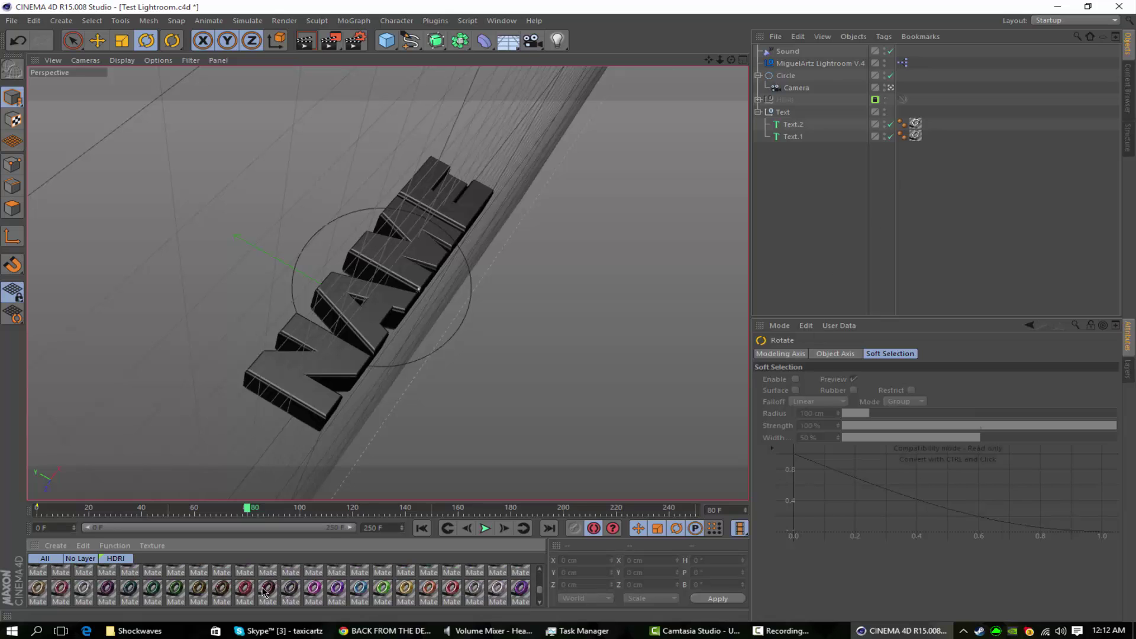
pyautogui.moveTo(921, 139); pyautogui.dragTo(922, 141)
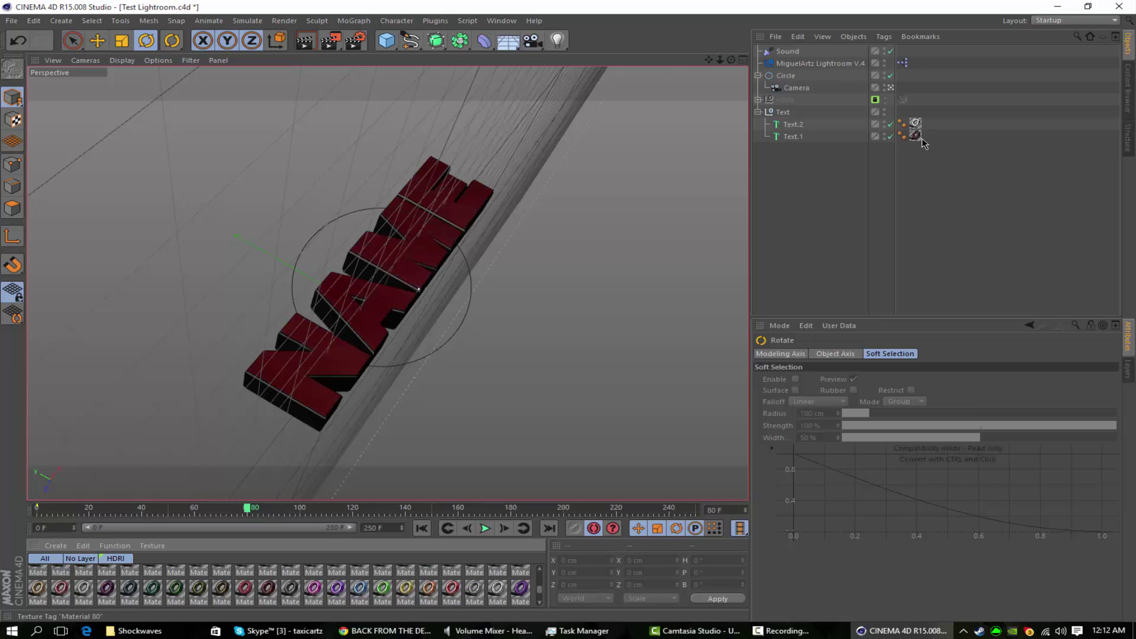
pyautogui.hotkey('ctrl', 'r')
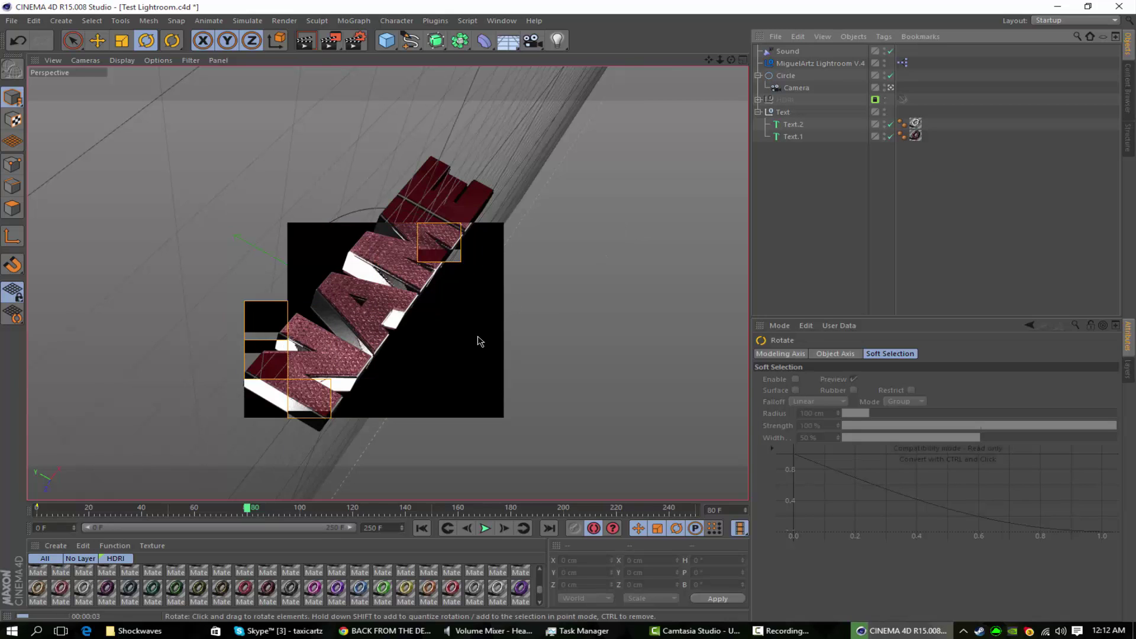
pyautogui.click(574, 335)
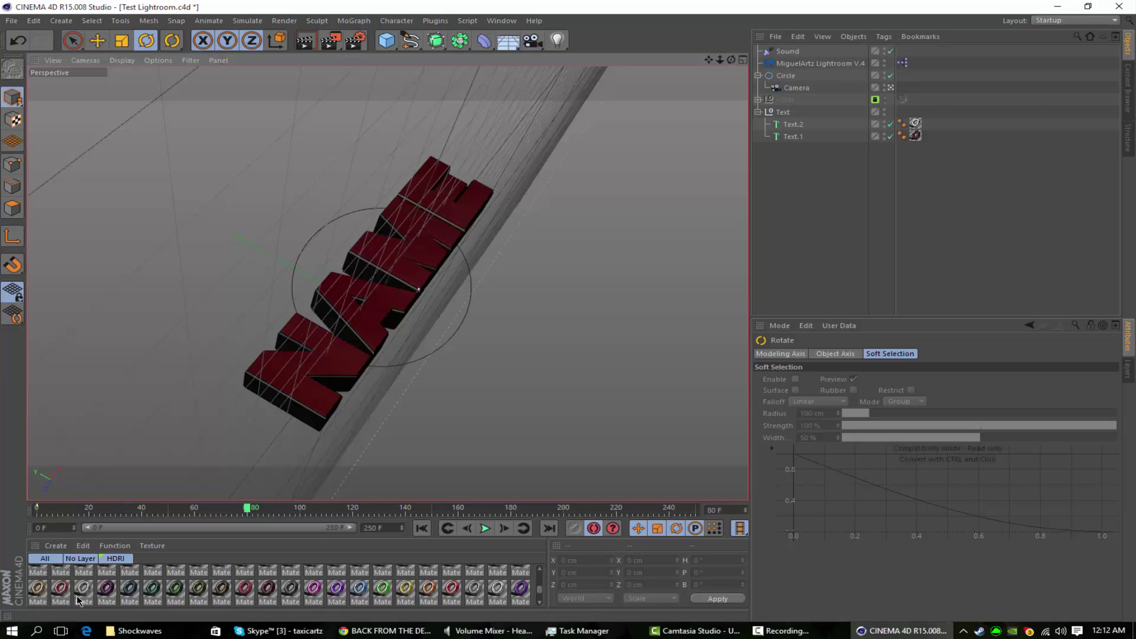
# Try Material 71 on Text.1 with a viewport render, and undo the accidental rotation of the text
pyautogui.moveTo(77, 595); pyautogui.dragTo(1069, 211)
pyautogui.moveTo(907, 144); pyautogui.dragTo(912, 136)
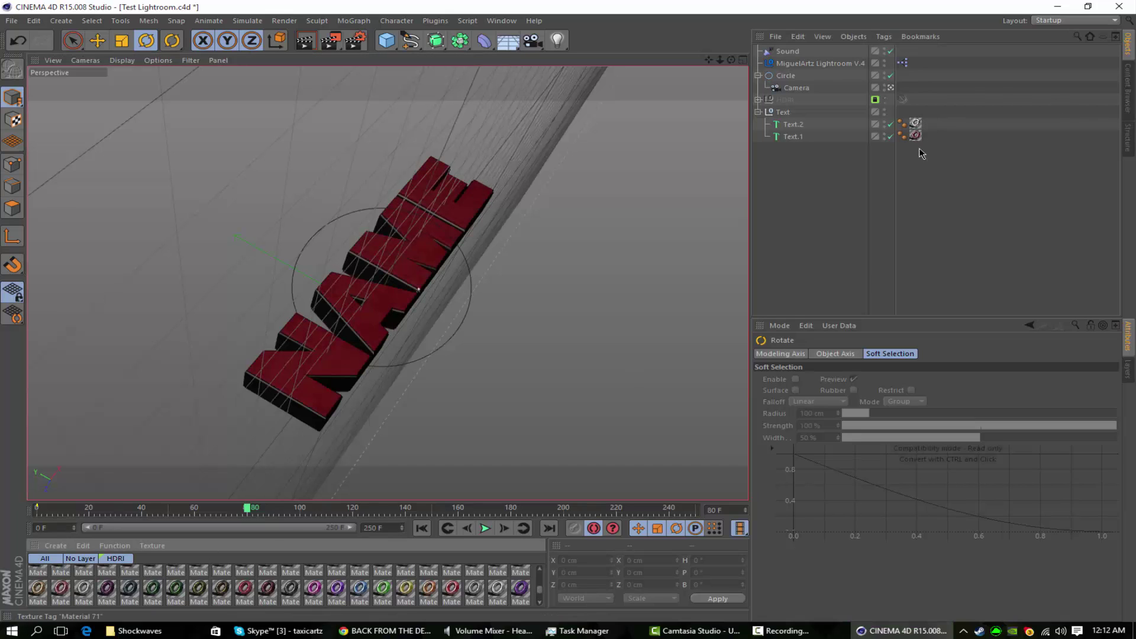
pyautogui.hotkey('ctrl', 'r')
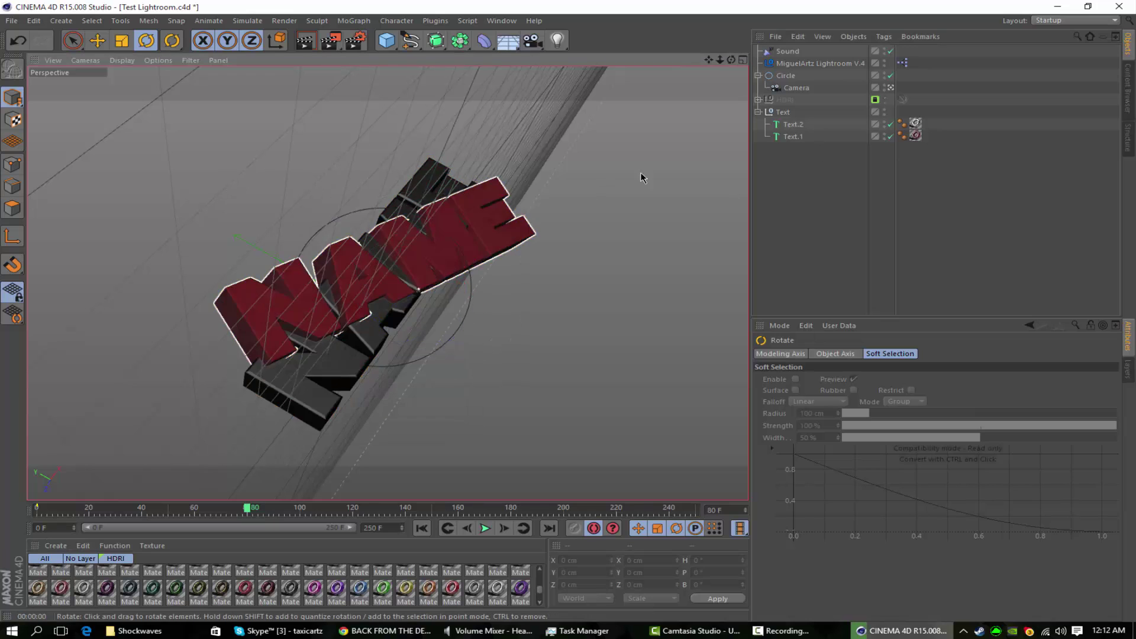
pyautogui.hotkey('ctrl', 'z')
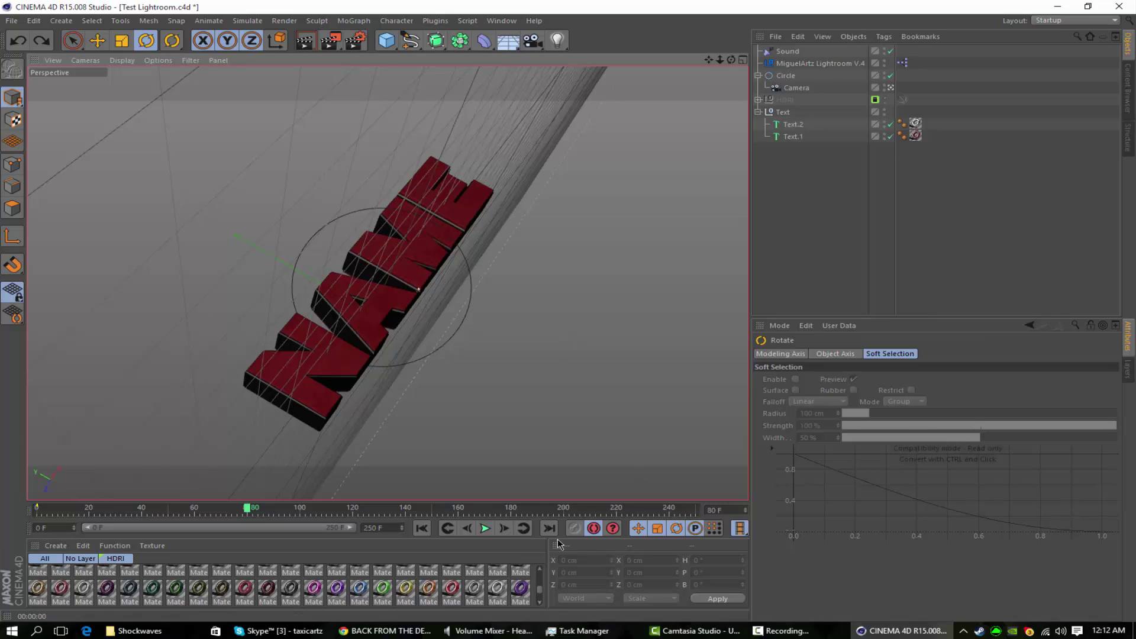
# Apply the purple material to Text.1 and play the animation from frame 0 to frame 80
pyautogui.moveTo(921, 142); pyautogui.dragTo(921, 140)
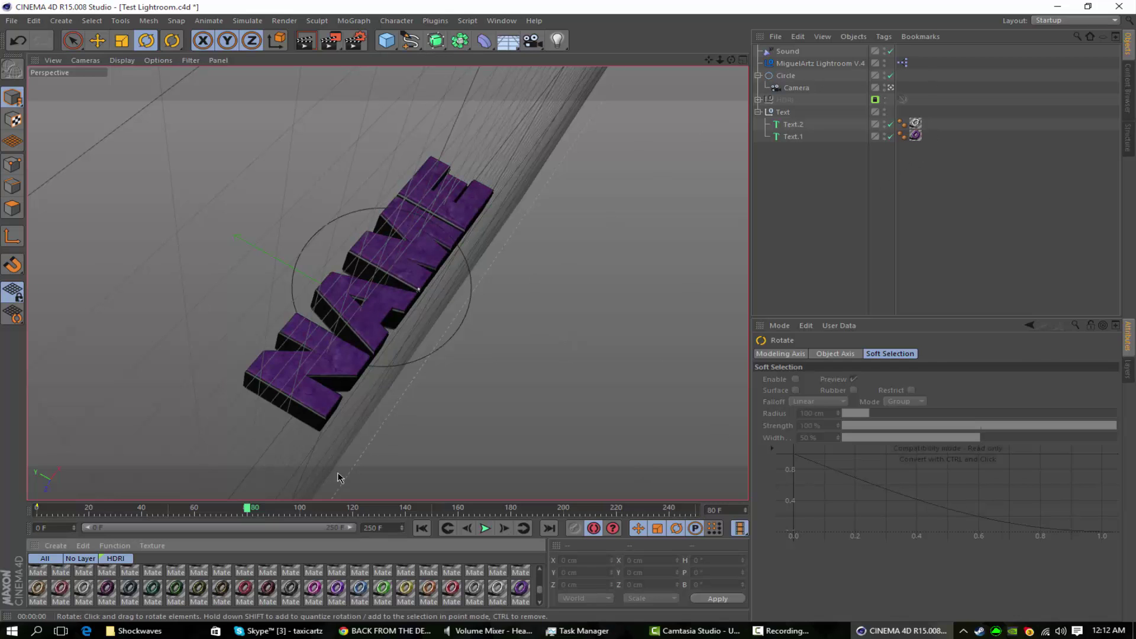
pyautogui.moveTo(252, 515); pyautogui.dragTo(35, 503)
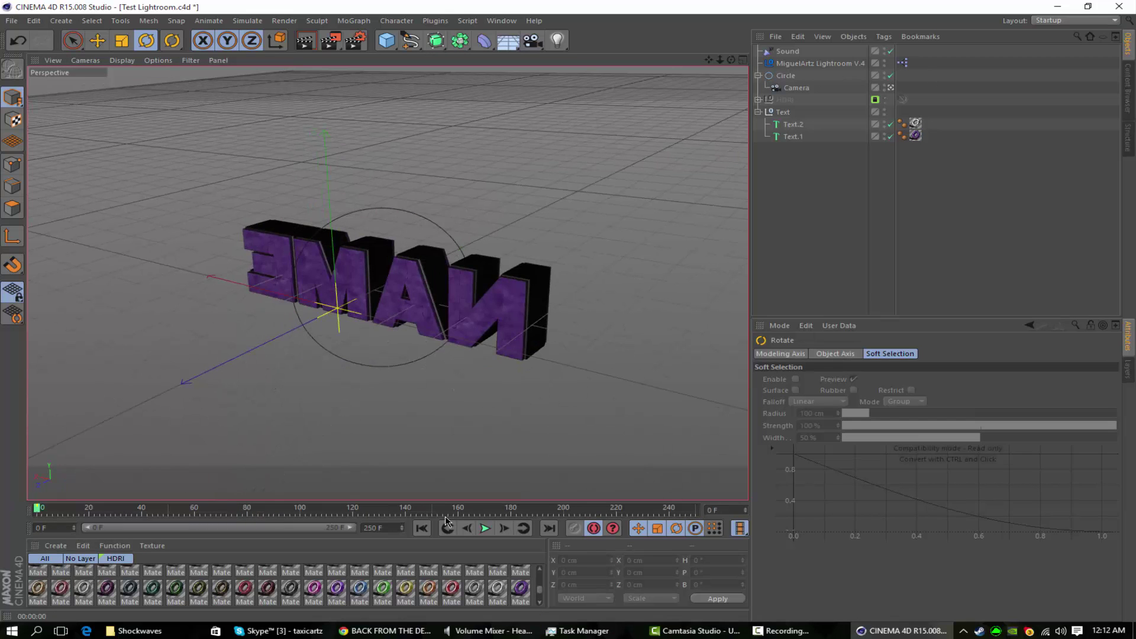
pyautogui.click(485, 529)
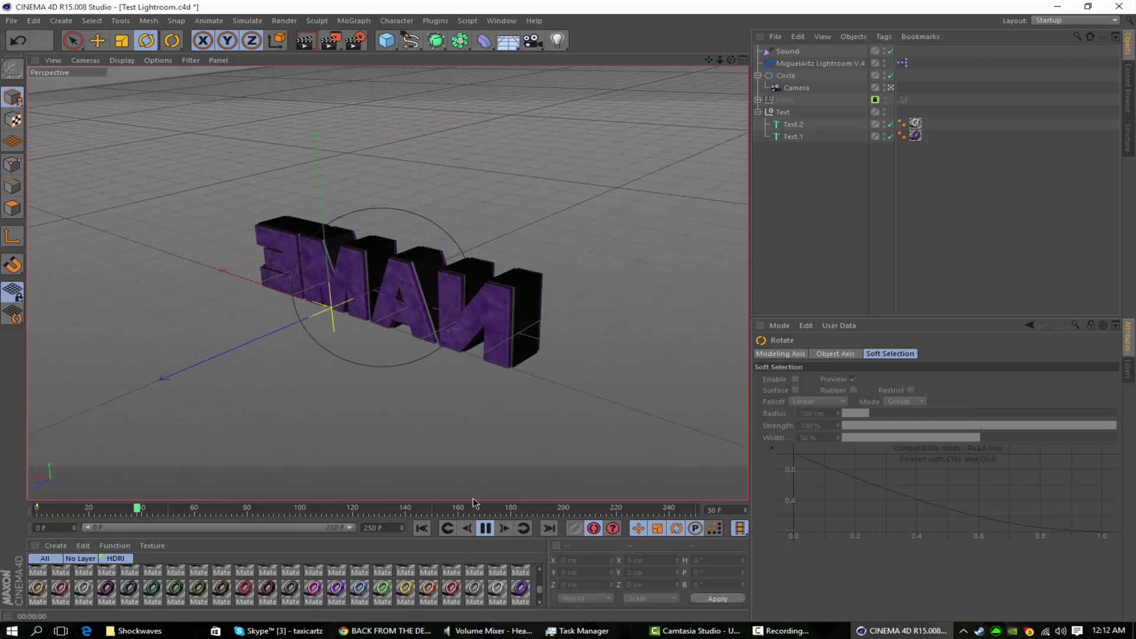
pyautogui.click(485, 528)
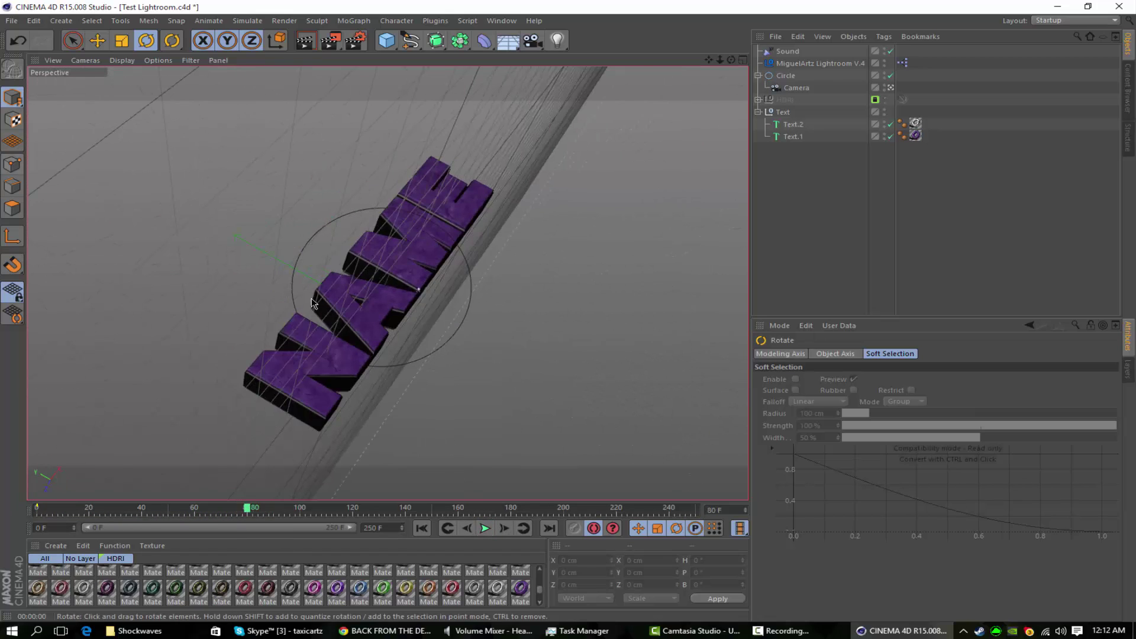
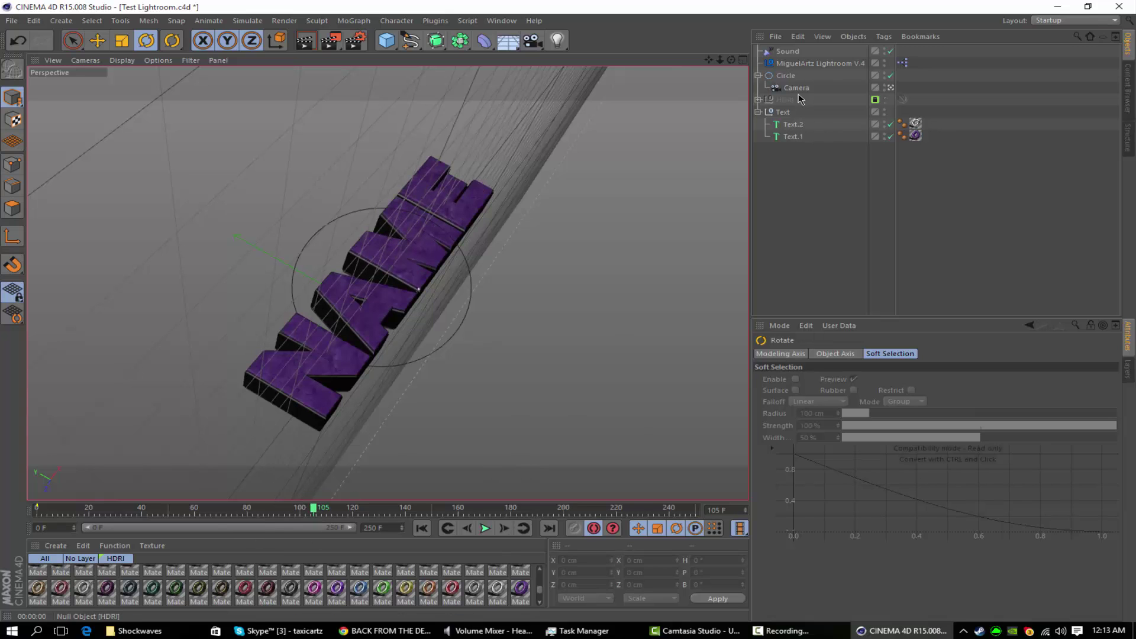
# Keyframe the Circle at frame 105, rotated to about H -166.9°, P -1.7°, B -271.3°, and replay the animation
pyautogui.click(785, 76)
pyautogui.click(298, 509)
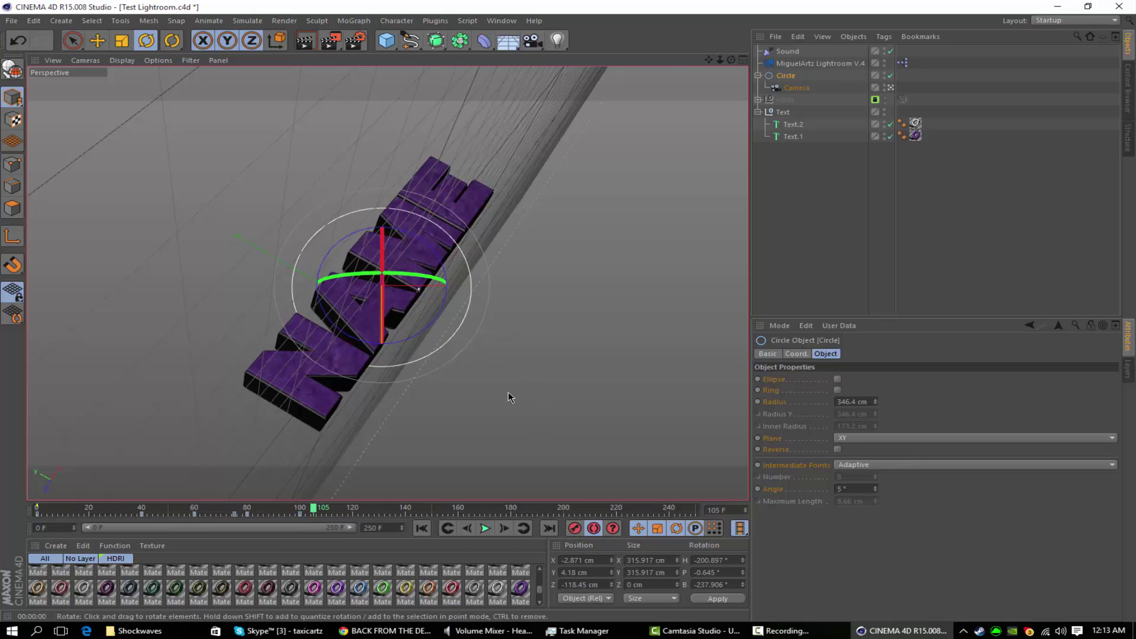
pyautogui.moveTo(429, 325); pyautogui.dragTo(382, 265)
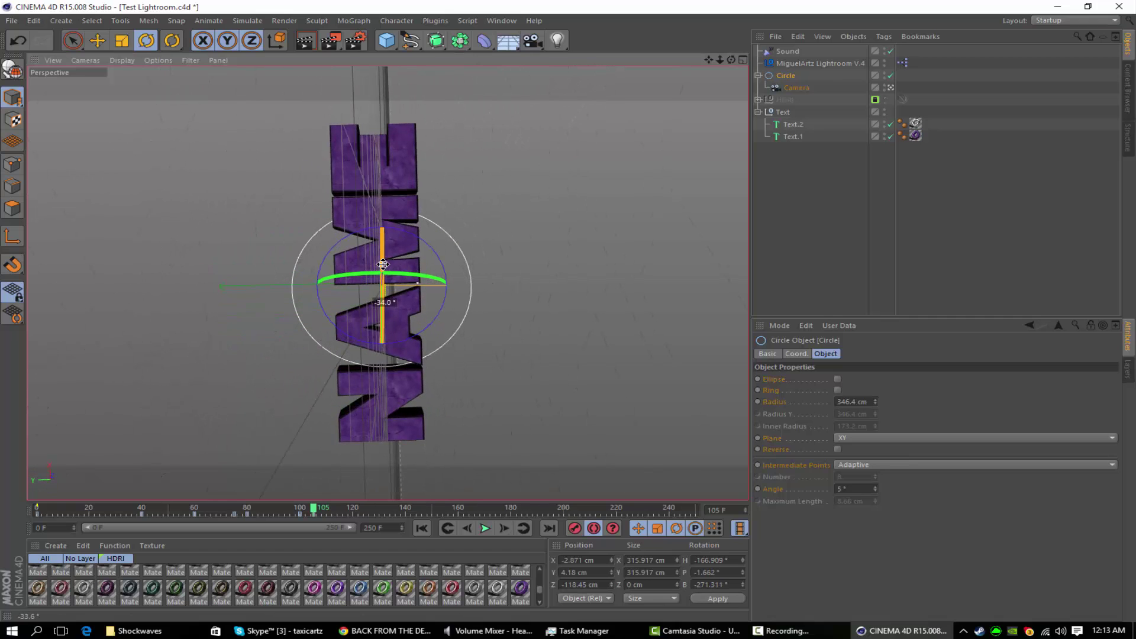
pyautogui.click(575, 527)
pyautogui.moveTo(344, 502); pyautogui.dragTo(327, 497)
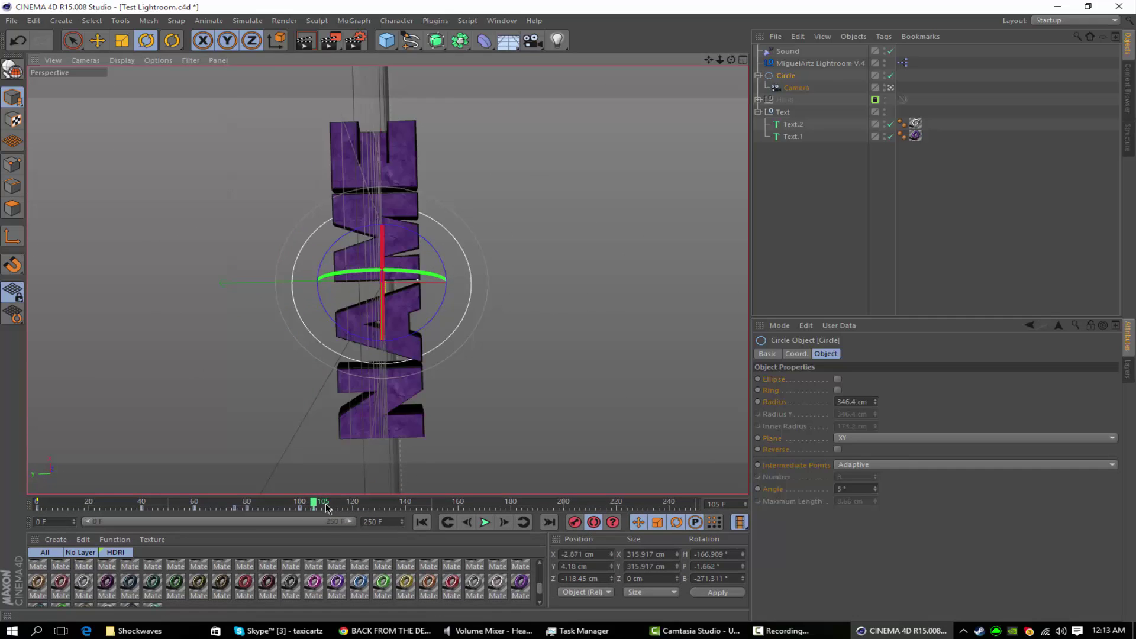
pyautogui.click(485, 522)
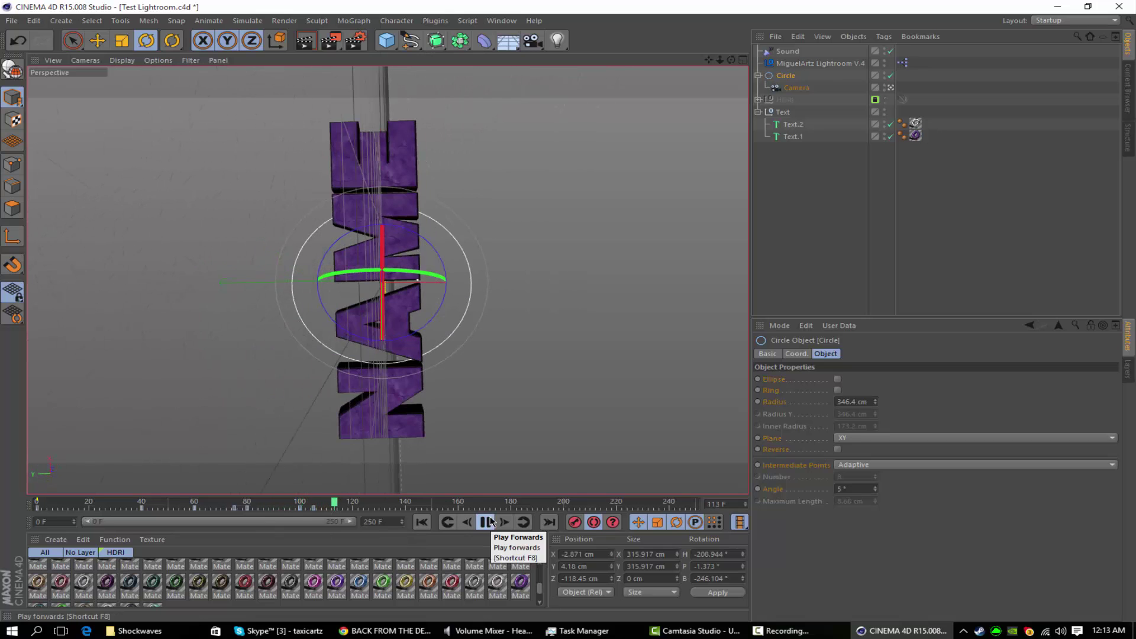
pyautogui.click(225, 503)
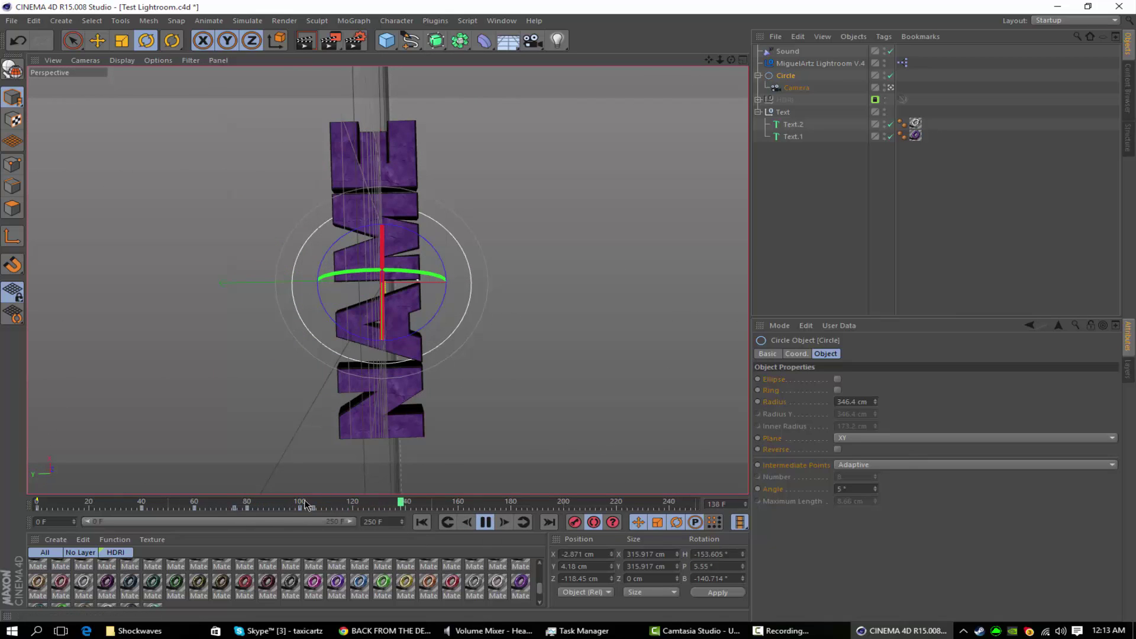
pyautogui.click(484, 522)
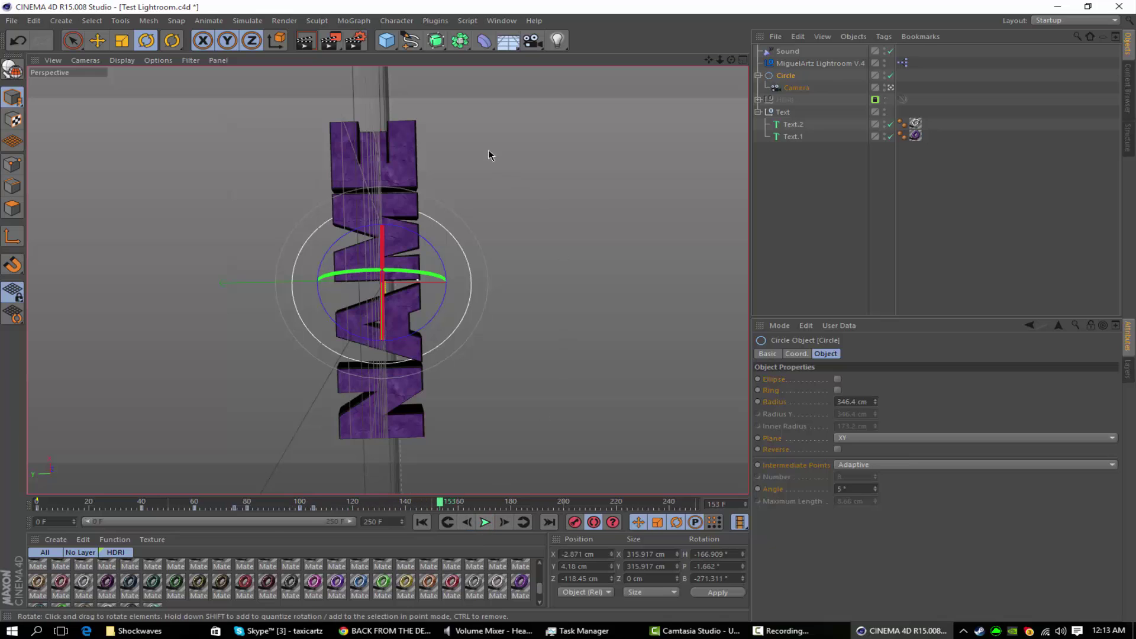
# With the Camera keyed at frame 99, move it in at frame 105 to about Y 371.7 cm, Z 994.9 cm, and replay the animation
pyautogui.click(791, 89)
pyautogui.moveTo(283, 504)
pyautogui.mouseDown()
pyautogui.moveTo(315, 505)
pyautogui.moveTo(299, 510)
pyautogui.mouseUp()
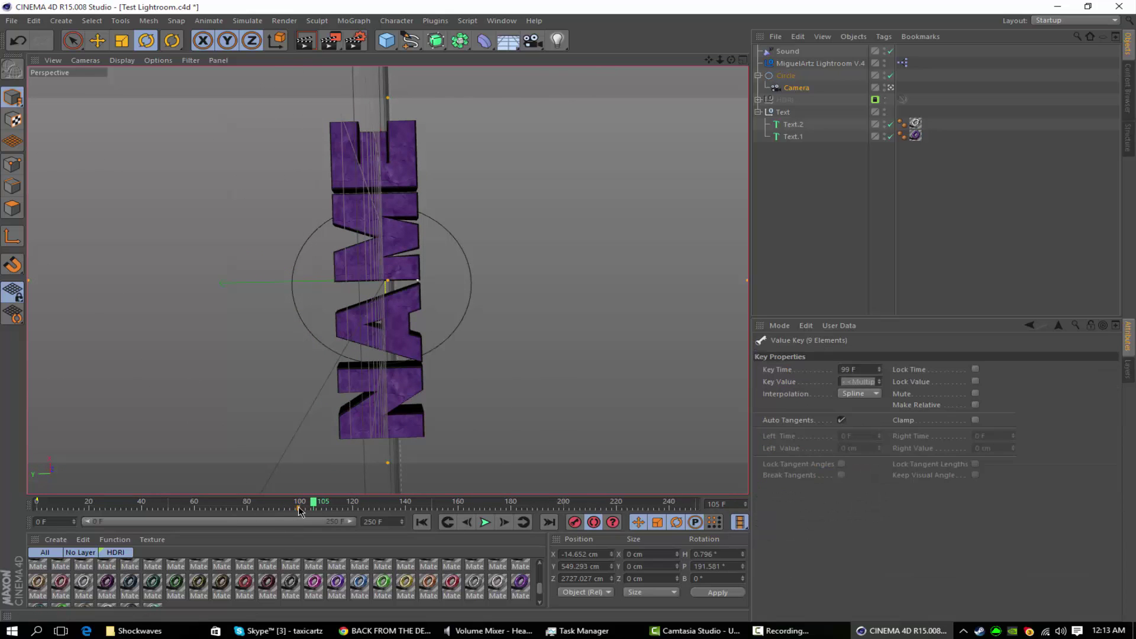
pyautogui.moveTo(720, 60); pyautogui.dragTo(719, 6)
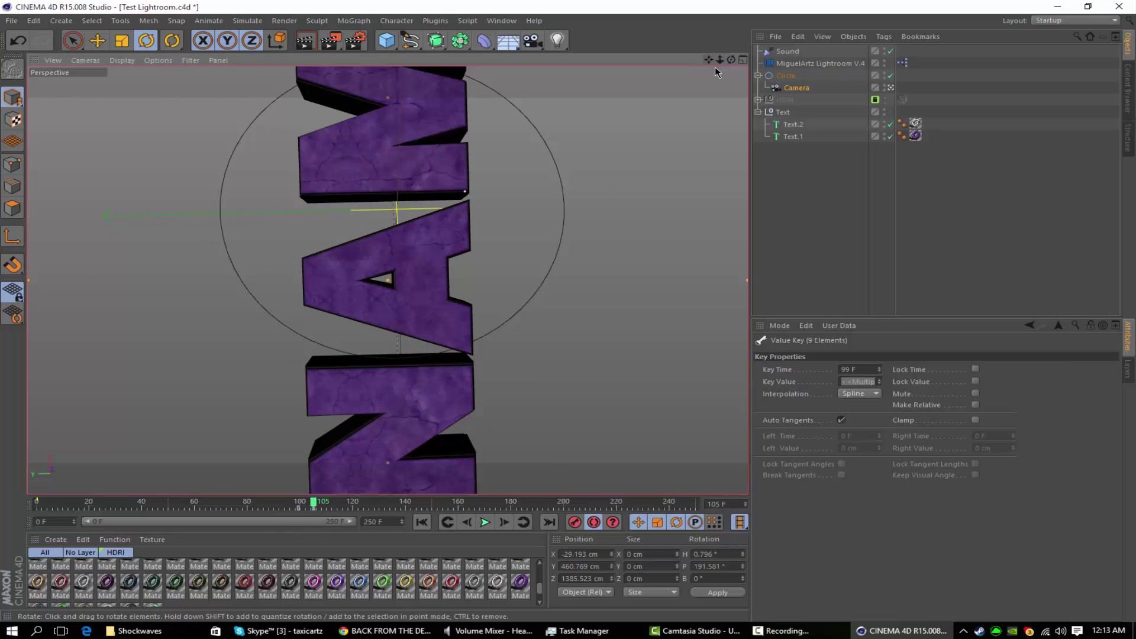
pyautogui.moveTo(719, 60); pyautogui.dragTo(715, 71)
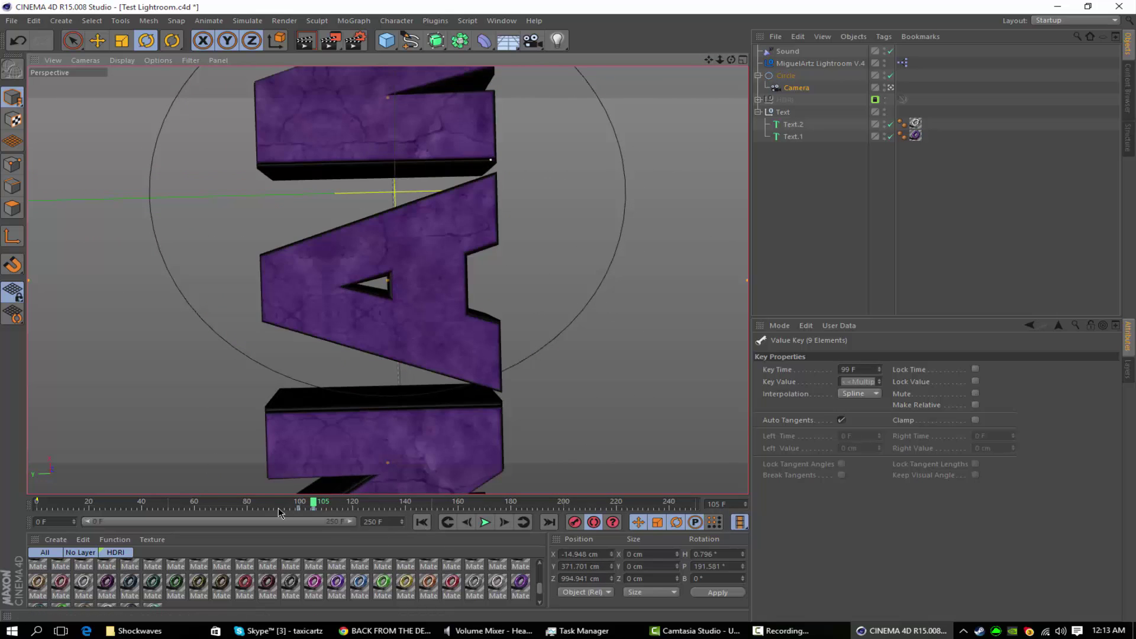
pyautogui.click(231, 504)
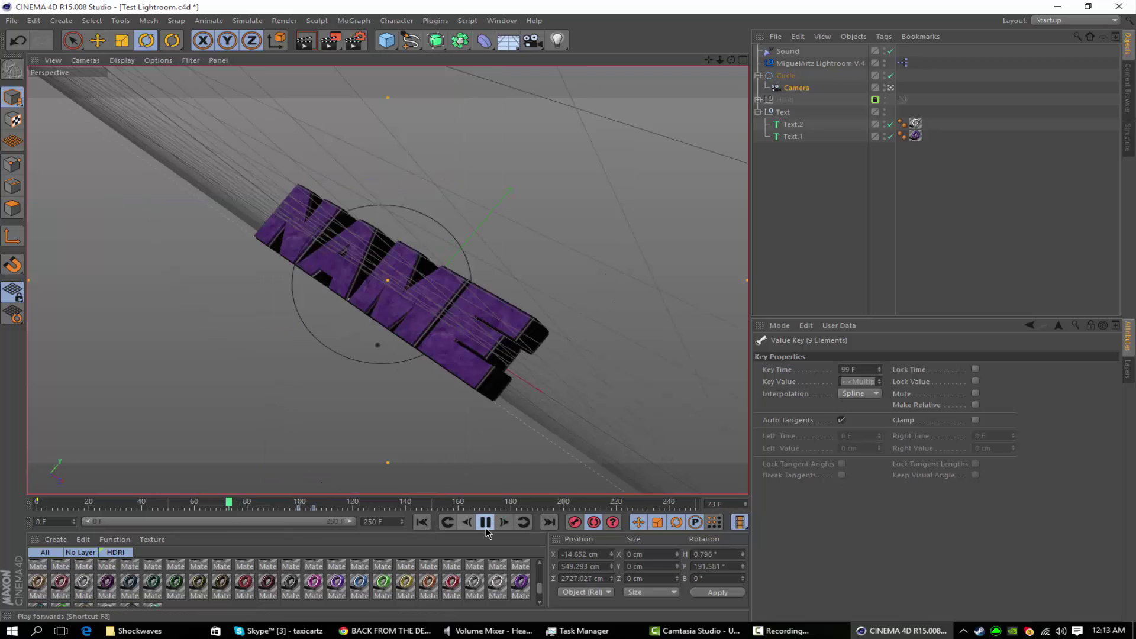
pyautogui.click(485, 527)
pyautogui.click(484, 525)
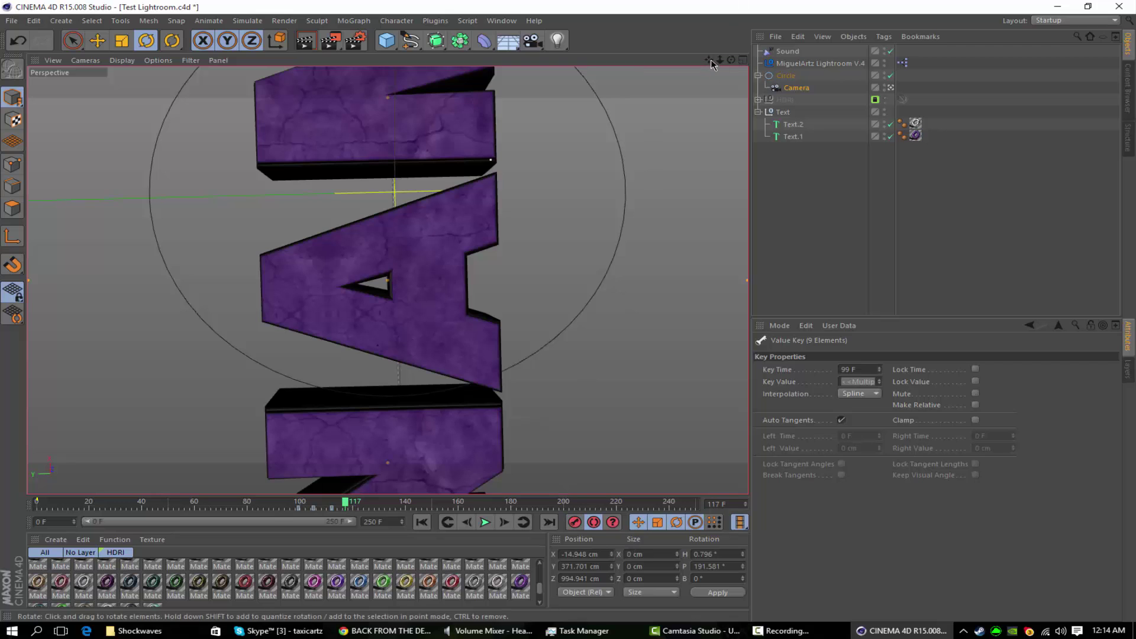
# Keyframe the Camera at frame 117, pulled back to about X -27.2 cm, Y 607.9 cm, Z 2840.6 cm, and return to frame 86
pyautogui.scroll(-10, 388, 280)
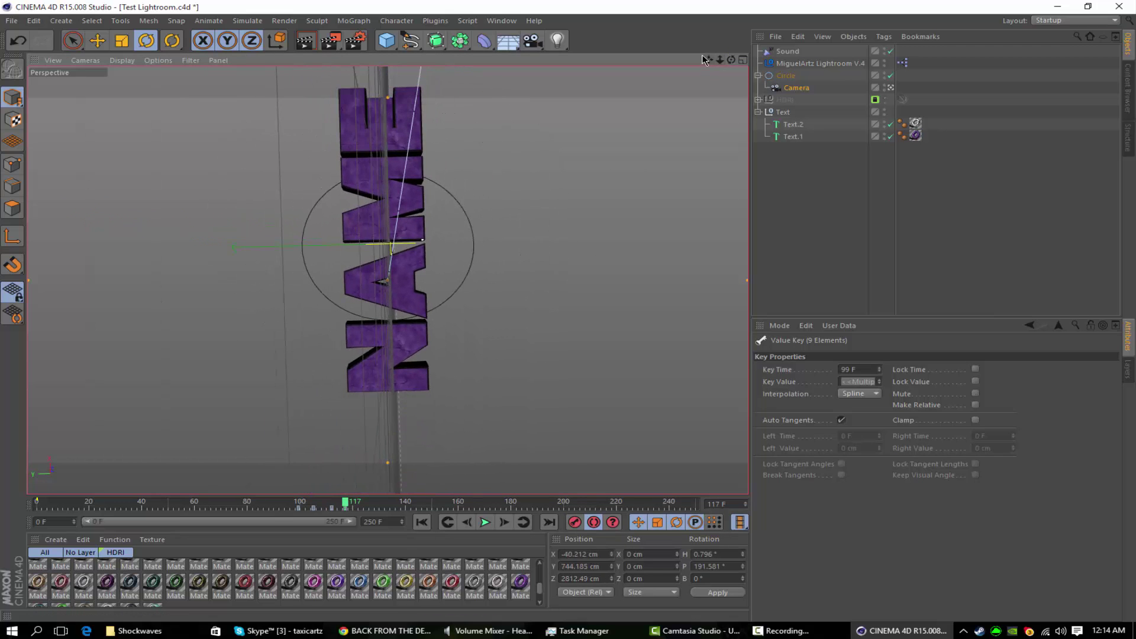
pyautogui.moveTo(708, 60); pyautogui.dragTo(710, 72)
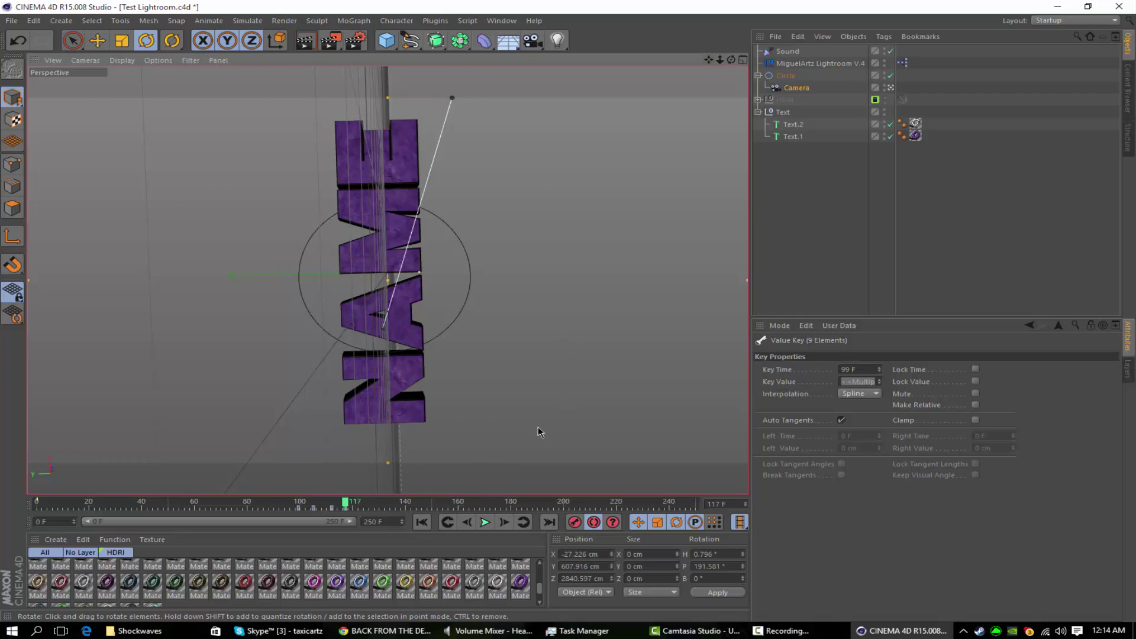
pyautogui.click(574, 523)
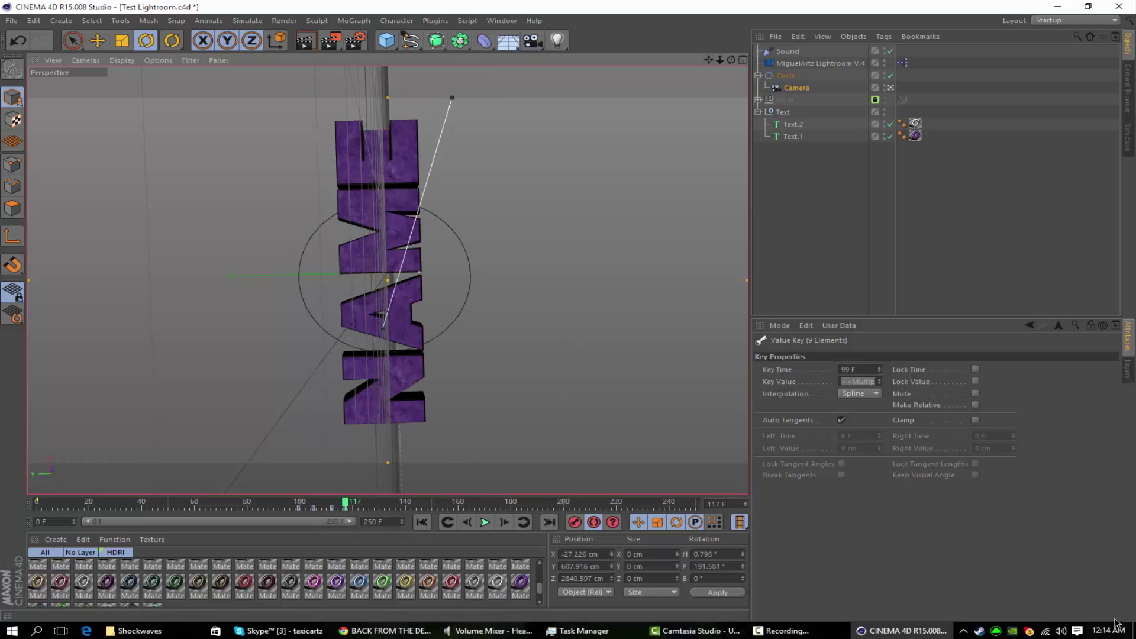
pyautogui.click(267, 508)
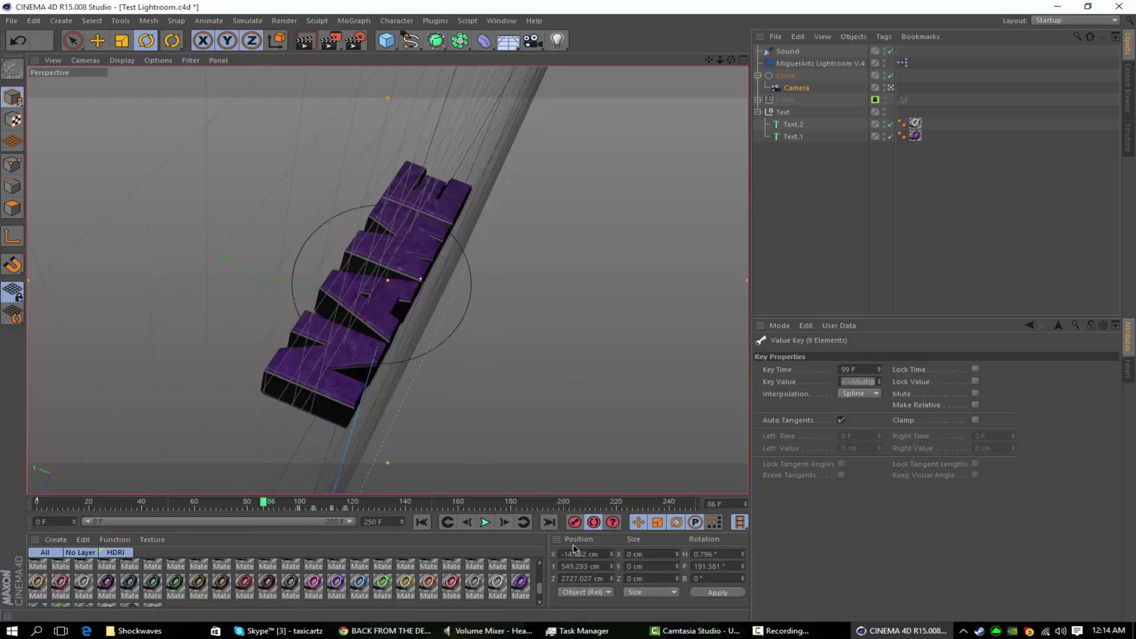
# Play the animation from frame 86 to frame 124 and step back to frame 112
pyautogui.click(485, 522)
pyautogui.click(485, 523)
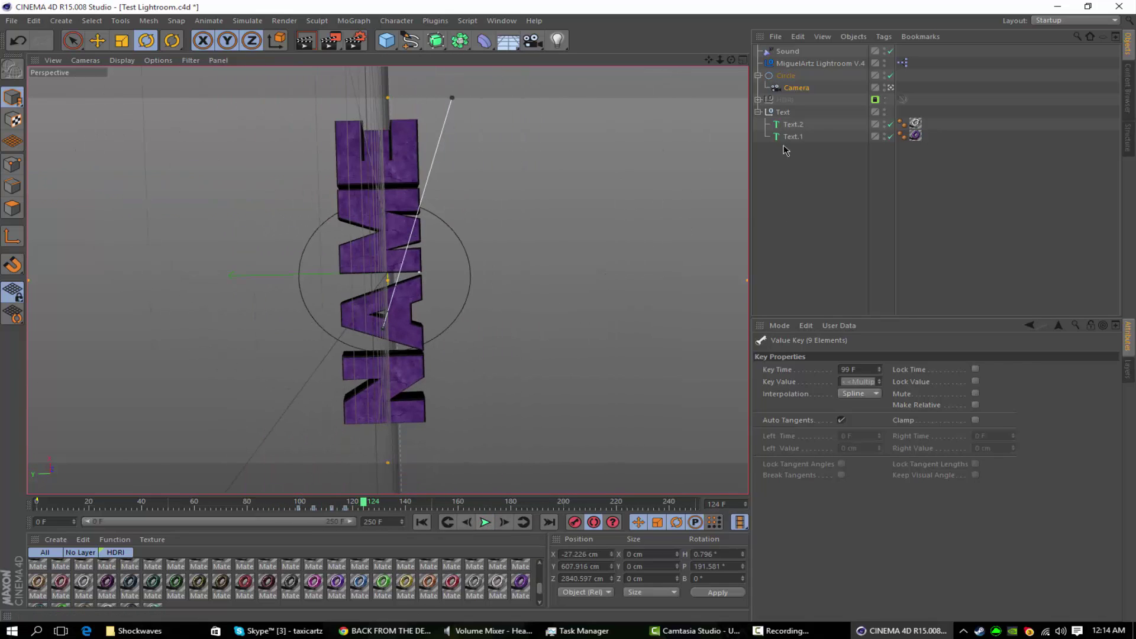
pyautogui.click(781, 77)
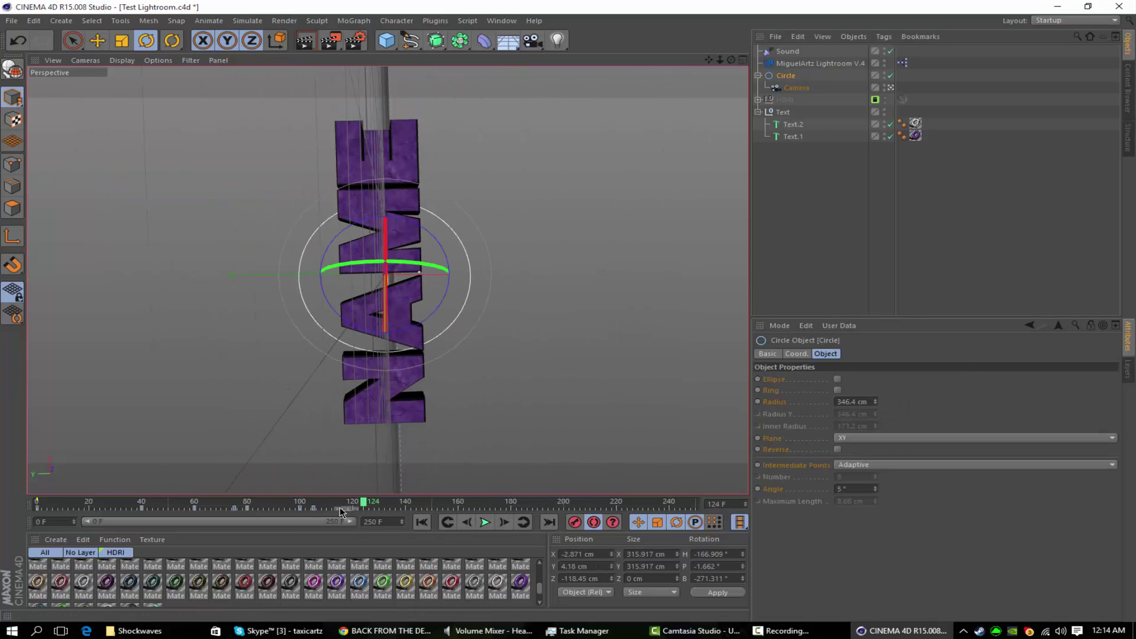
pyautogui.click(325, 464)
pyautogui.moveTo(333, 503); pyautogui.dragTo(331, 507)
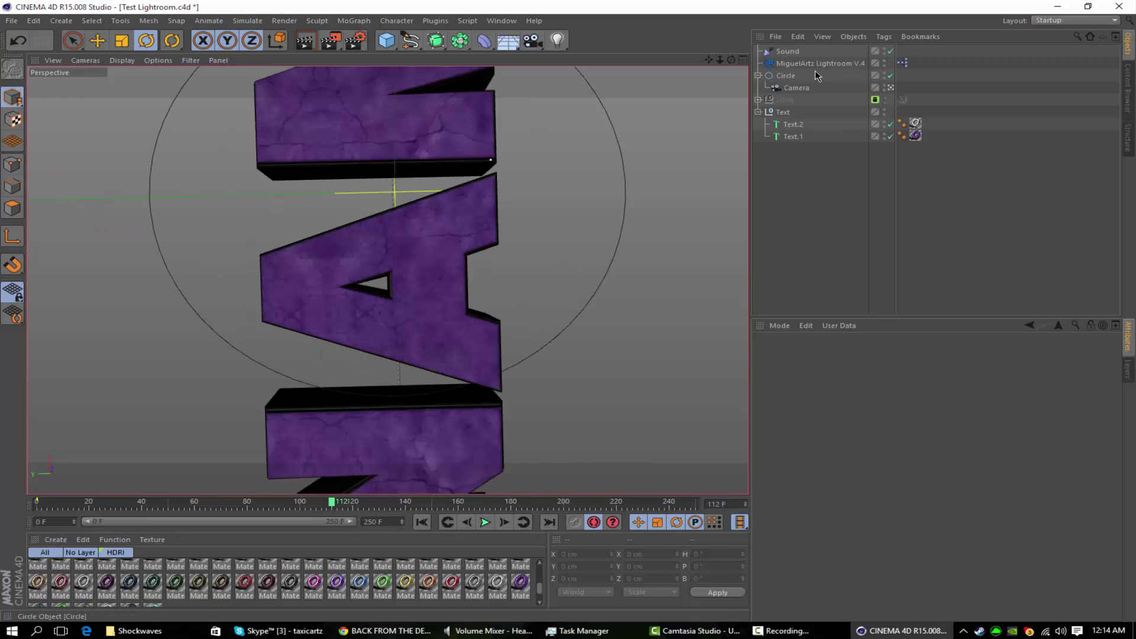
# Keyframe the Circle at frame 117, rotated to about H -175.1°, P 33.1°, B -180.3°
pyautogui.click(786, 75)
pyautogui.click(344, 506)
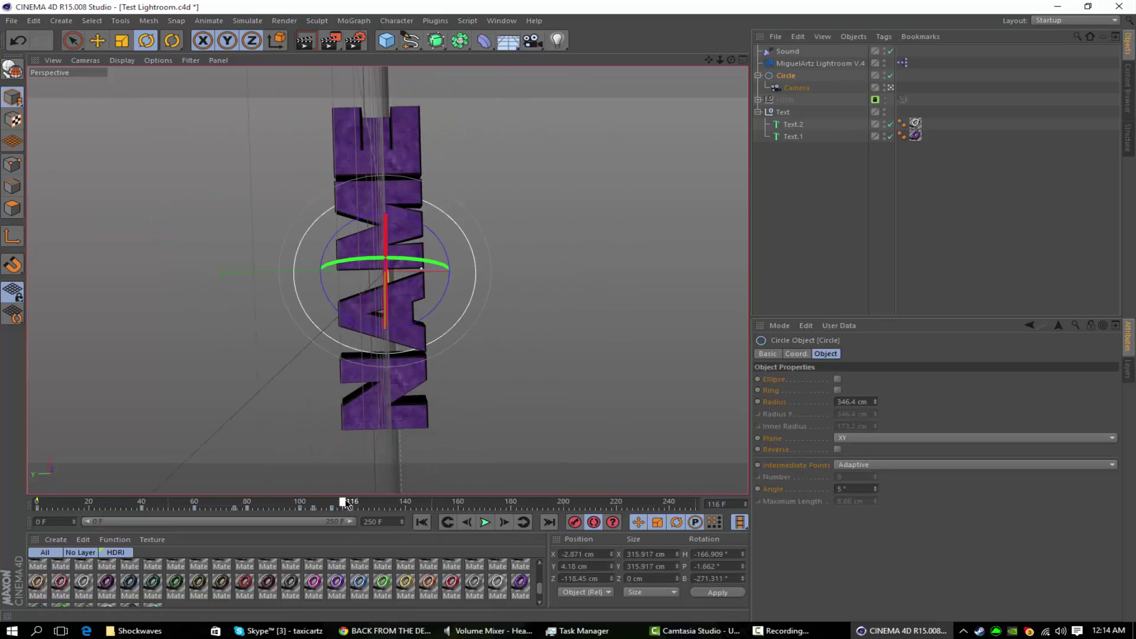
pyautogui.click(346, 505)
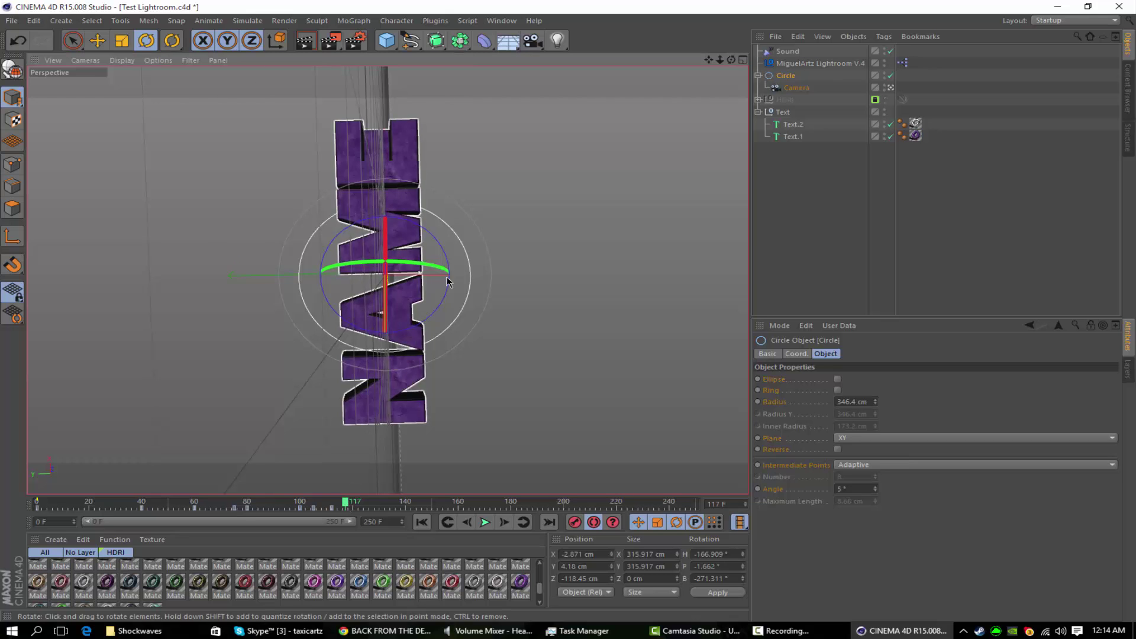
pyautogui.moveTo(424, 309); pyautogui.dragTo(406, 322)
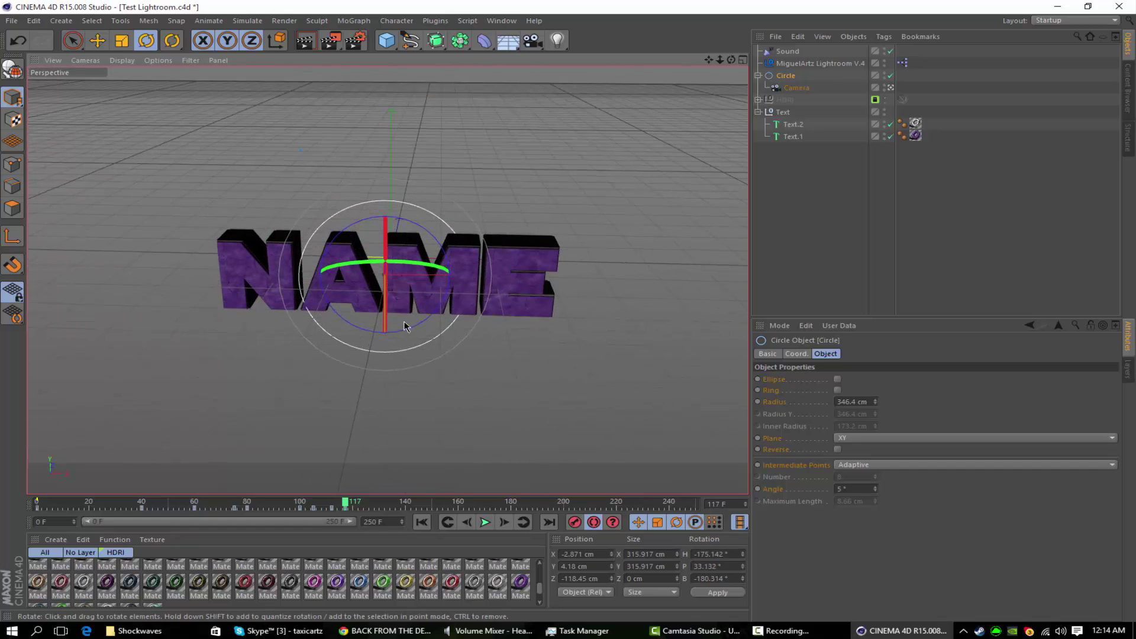
# Replay the animation from frame 0 to check the Circle's new rotation against the song
pyautogui.click(485, 521)
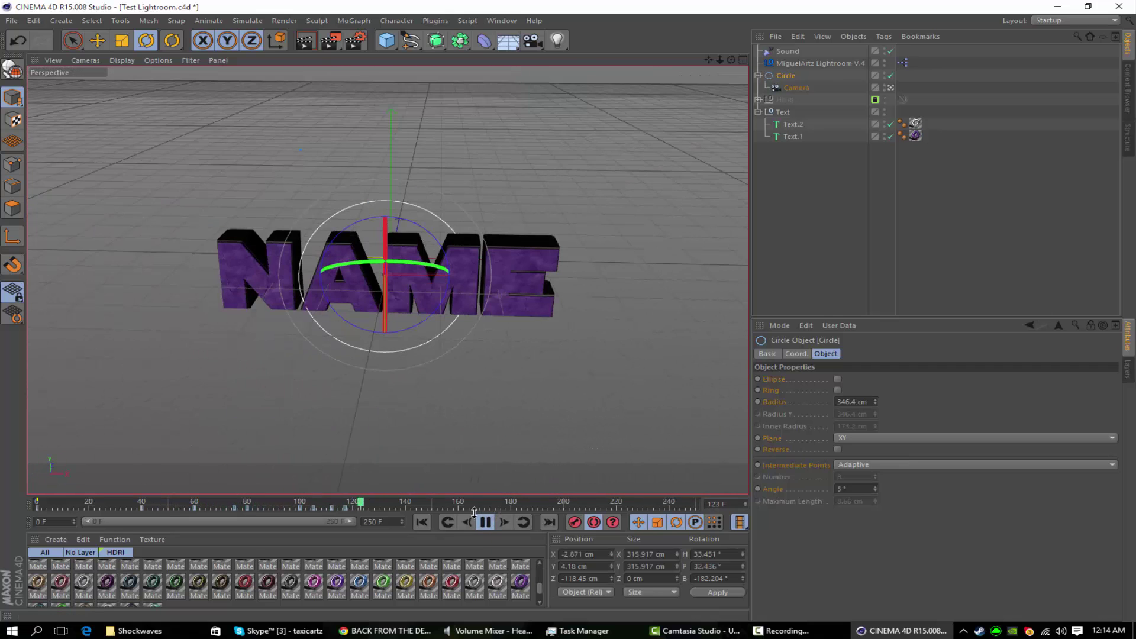
pyautogui.click(484, 522)
pyautogui.click(38, 506)
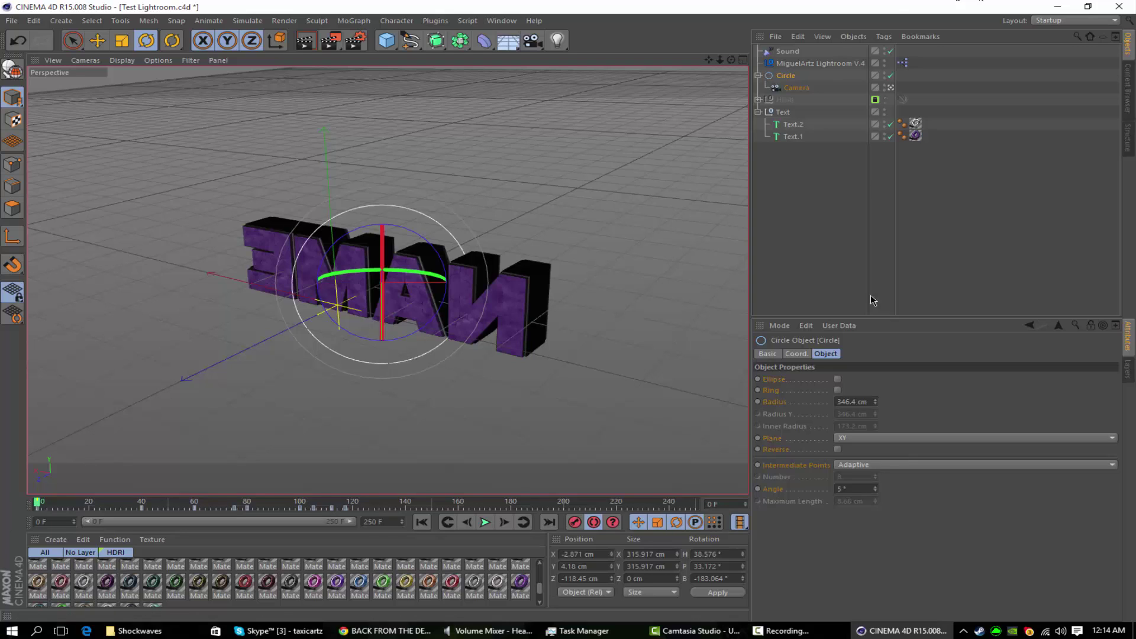
pyautogui.click(485, 521)
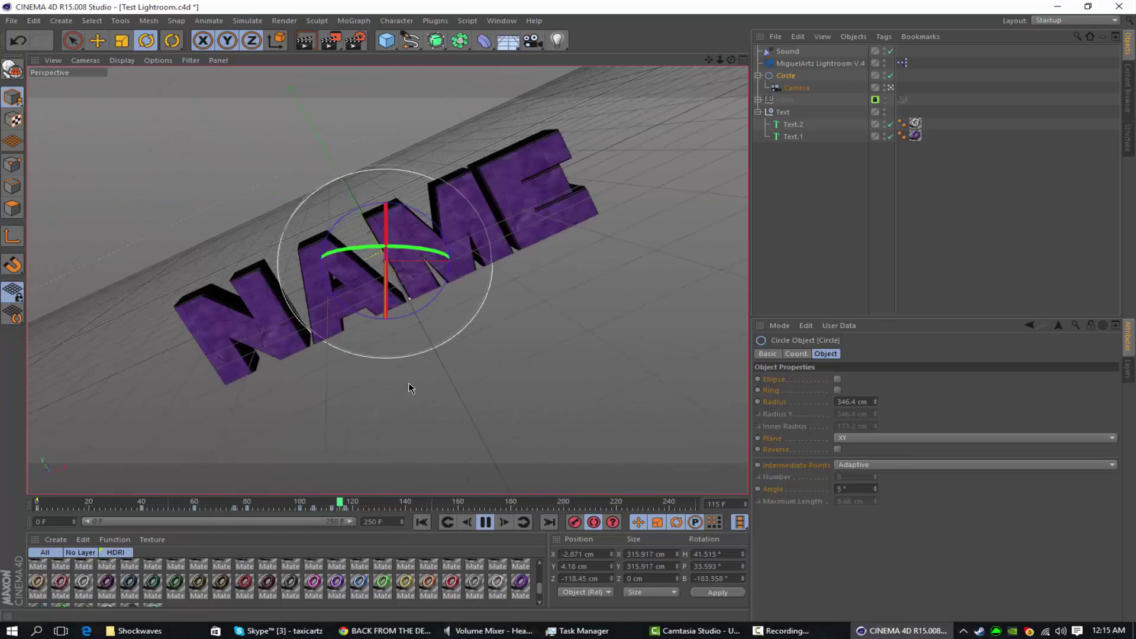
pyautogui.click(319, 504)
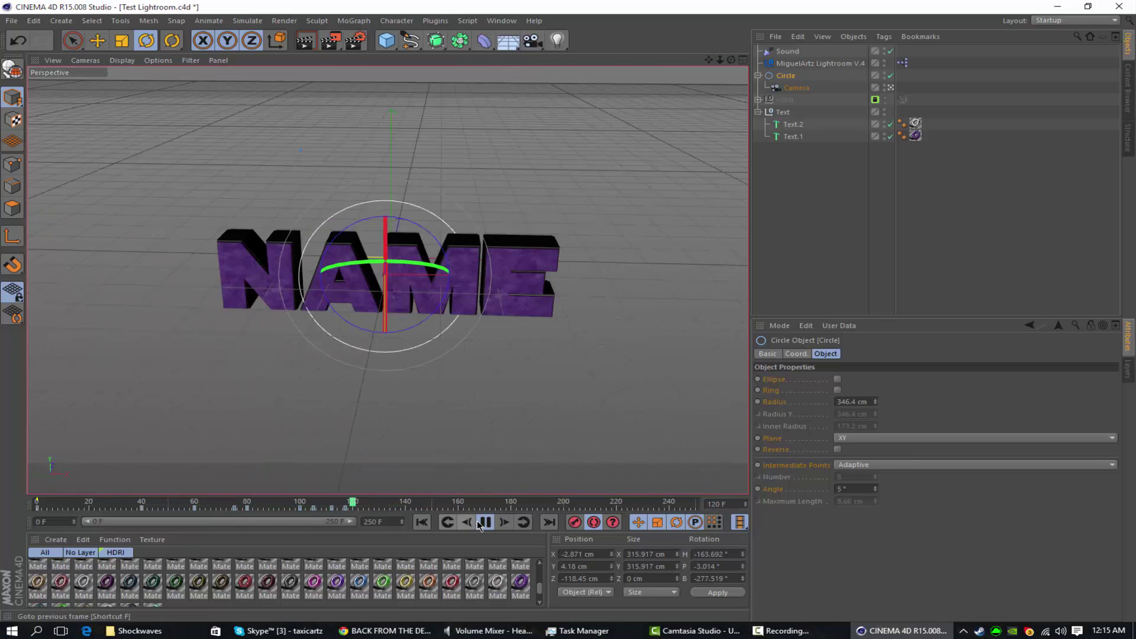
pyautogui.click(480, 525)
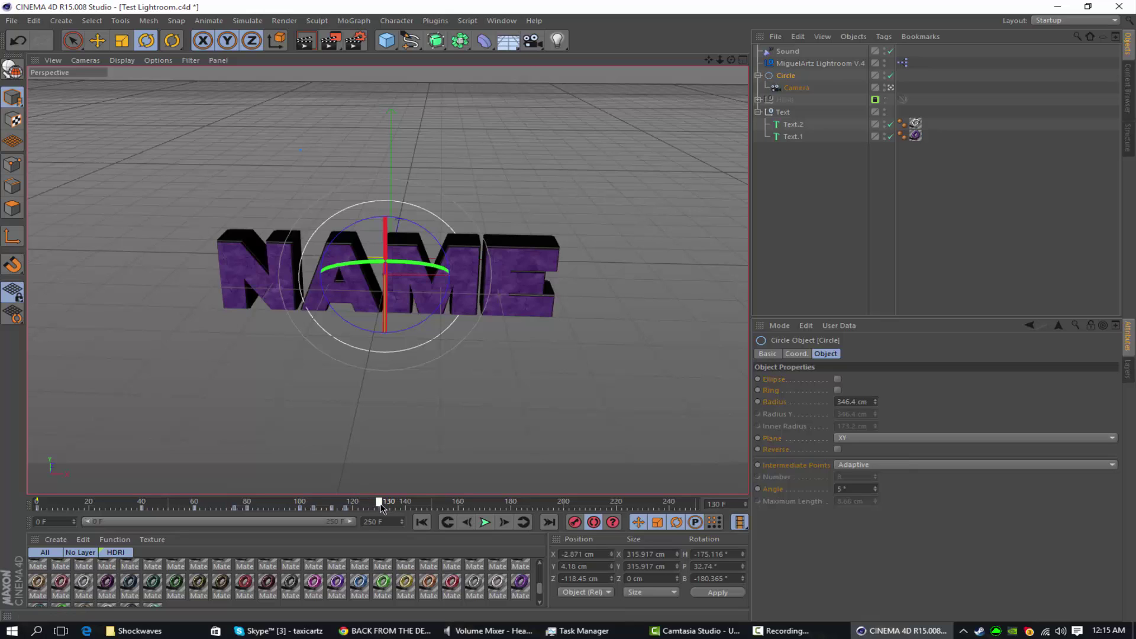
# With the Circle keyed at frame 125, keyframe it at frame 130 rotated to about H -191.1°, P -11.5°, B -197.7°
pyautogui.moveTo(368, 510); pyautogui.dragTo(365, 510)
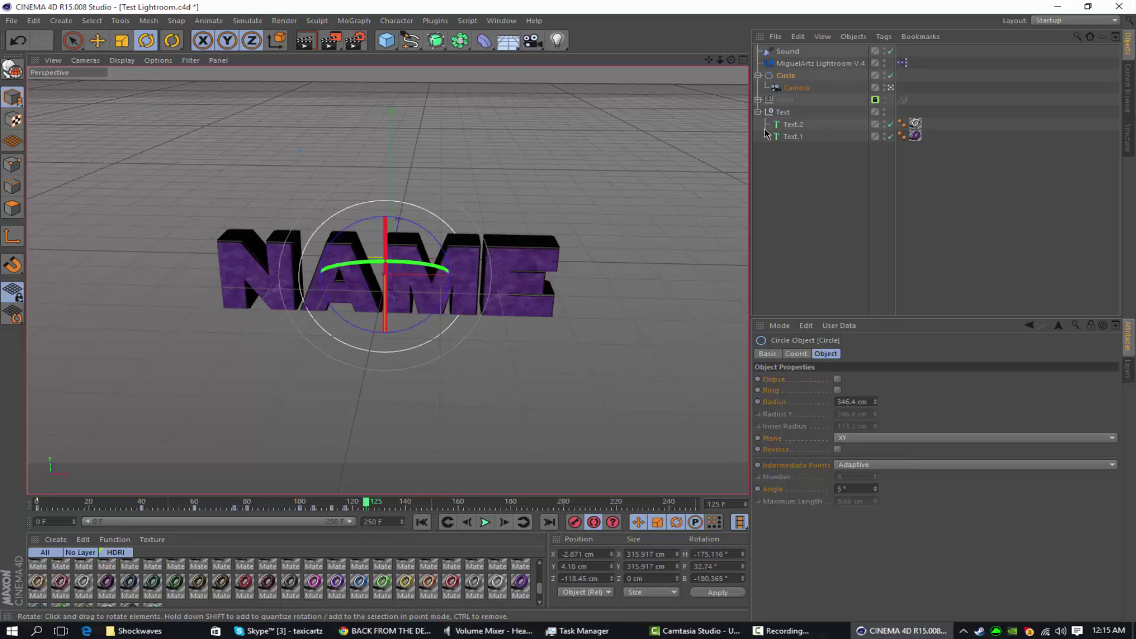
pyautogui.click(819, 201)
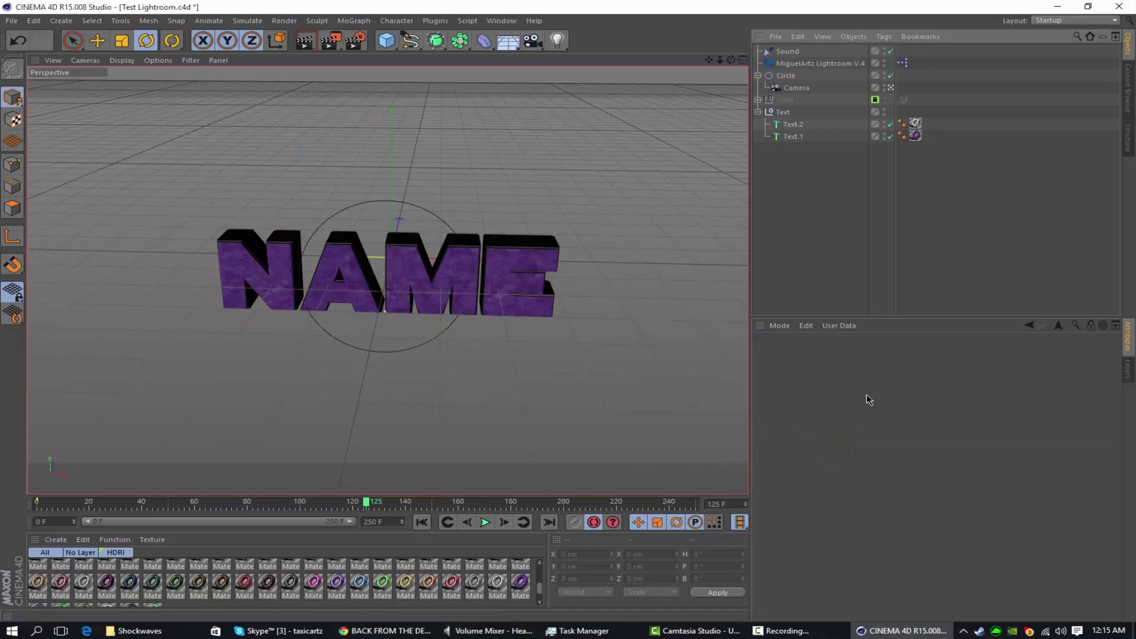
pyautogui.click(784, 75)
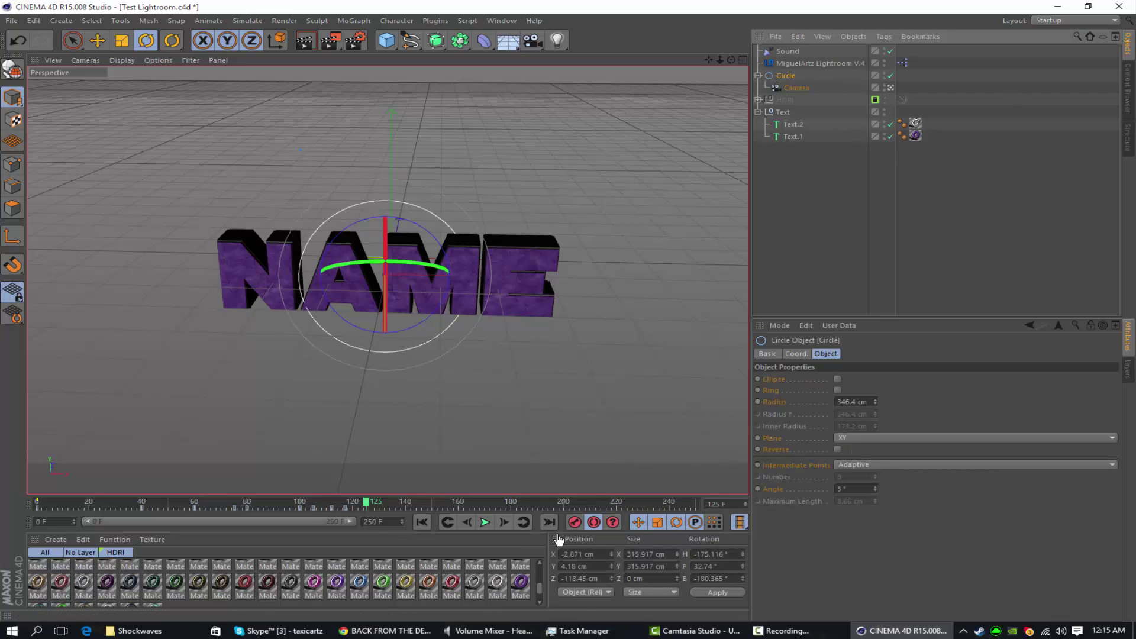
pyautogui.click(375, 505)
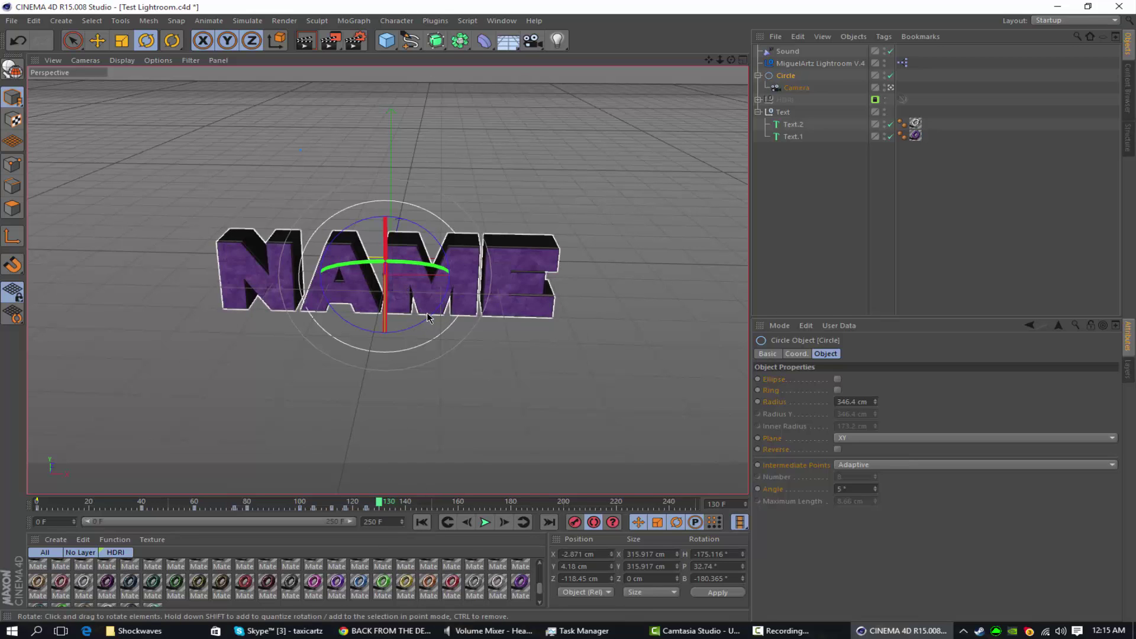
pyautogui.moveTo(430, 318); pyautogui.dragTo(403, 313)
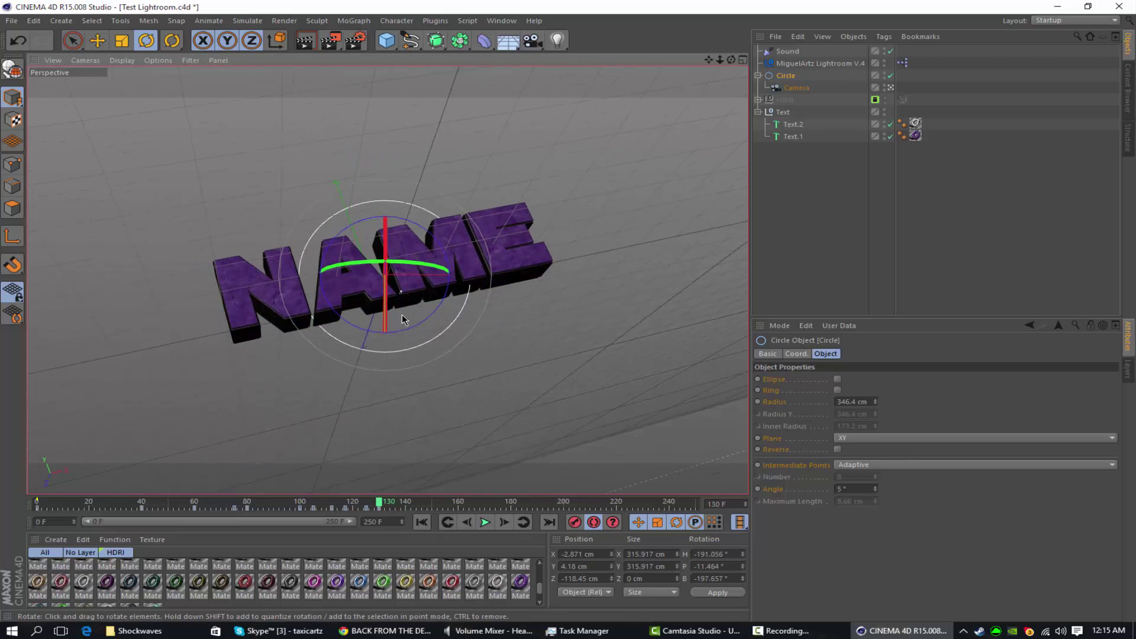
pyautogui.click(576, 523)
# With the Camera keyed at frame 125, pull it back at frame 130 to about X -52.7 cm, Y 983.1 cm, Z 4671.5 cm
pyautogui.moveTo(362, 502); pyautogui.dragTo(366, 502)
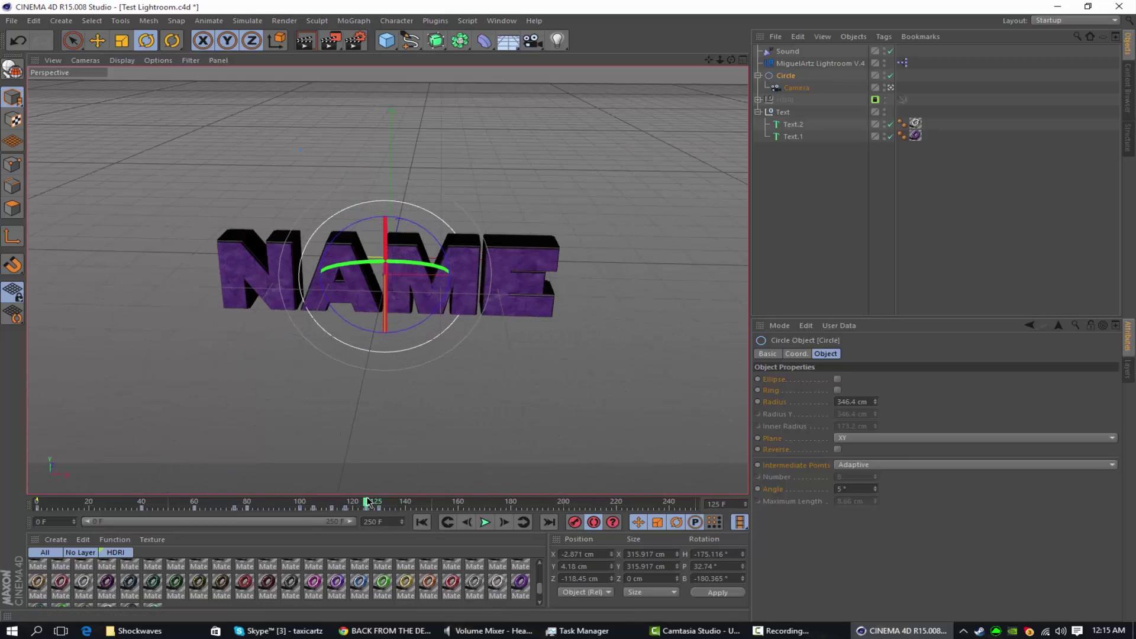
pyautogui.click(795, 88)
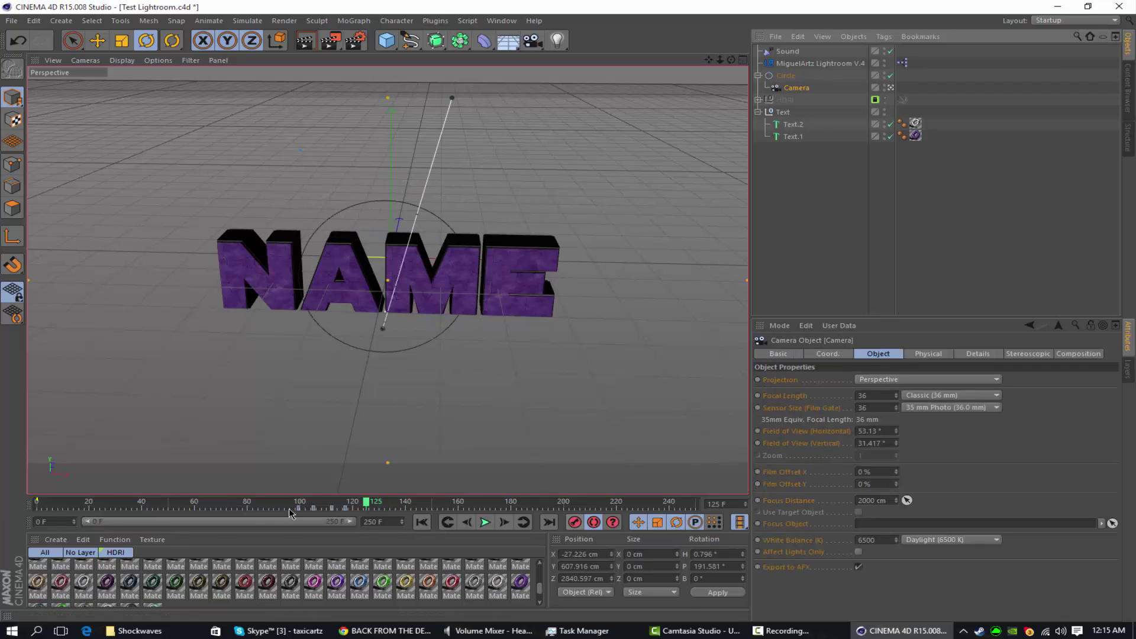
pyautogui.click(383, 508)
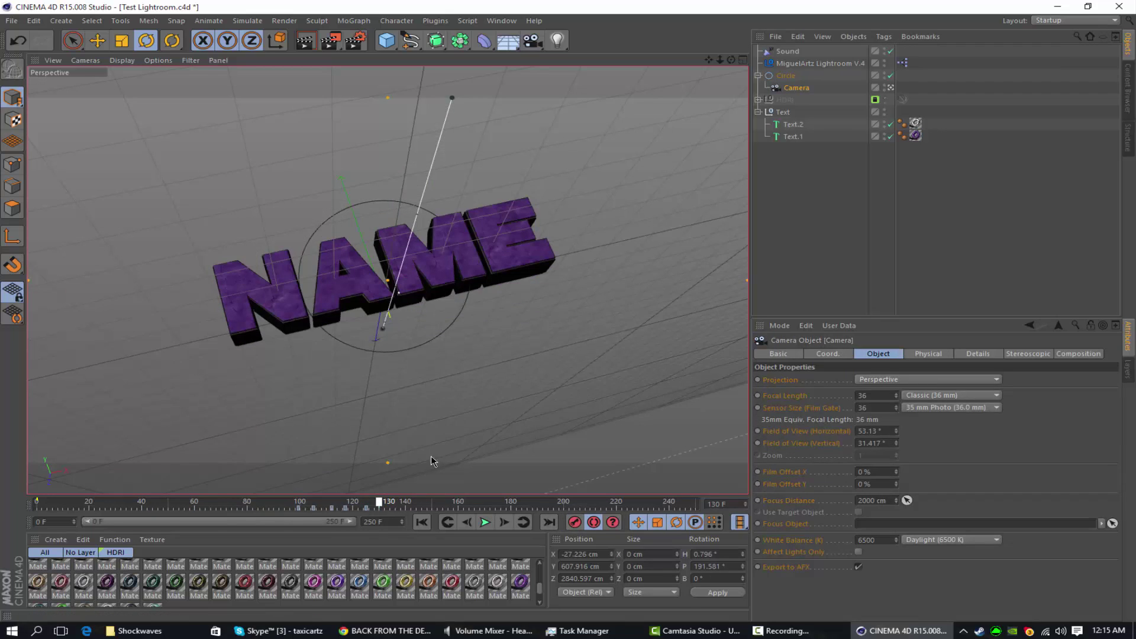
pyautogui.click(719, 68)
pyautogui.moveTo(720, 60); pyautogui.dragTo(681, 61)
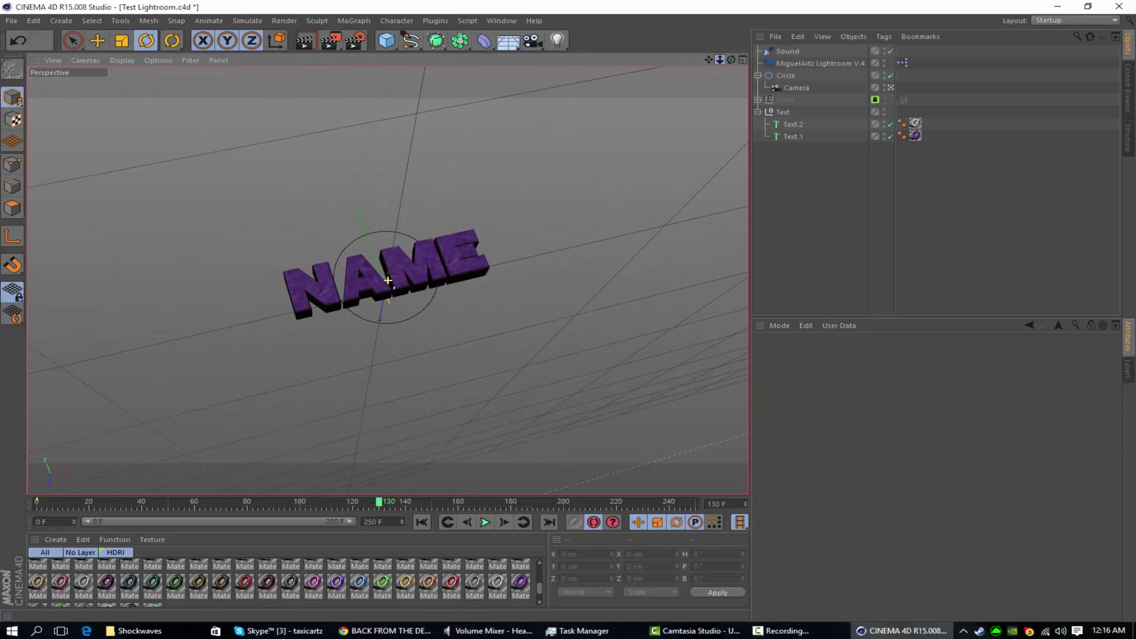
pyautogui.click(796, 89)
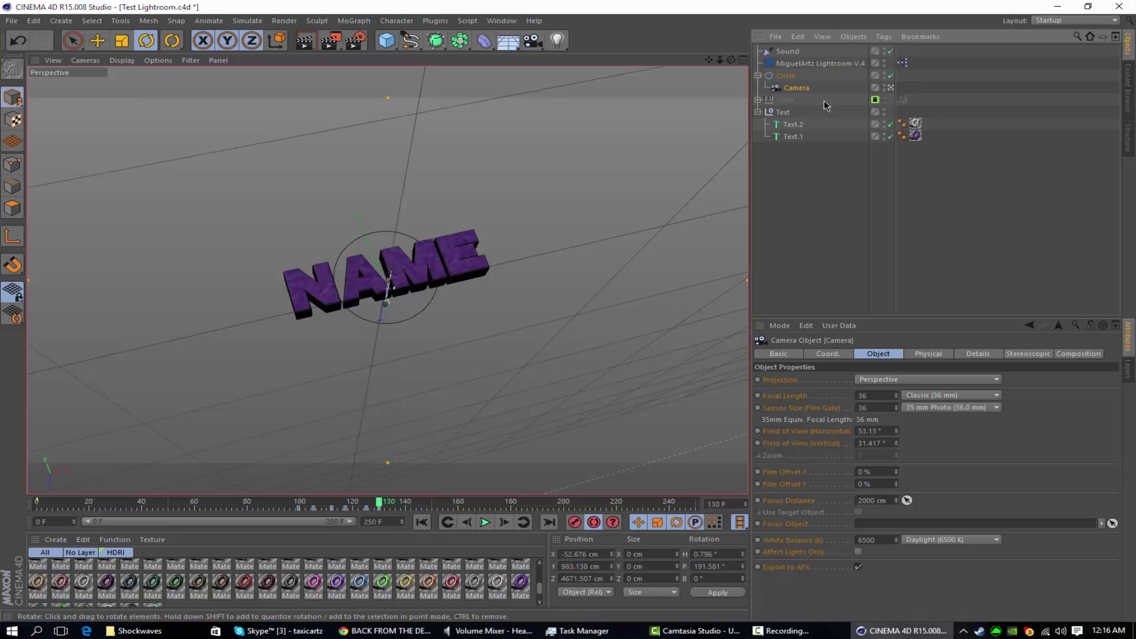
# Add a MoGraph Random effector to both Text.1 and Text.2
pyautogui.moveTo(830, 184); pyautogui.dragTo(779, 118)
pyautogui.click(355, 21)
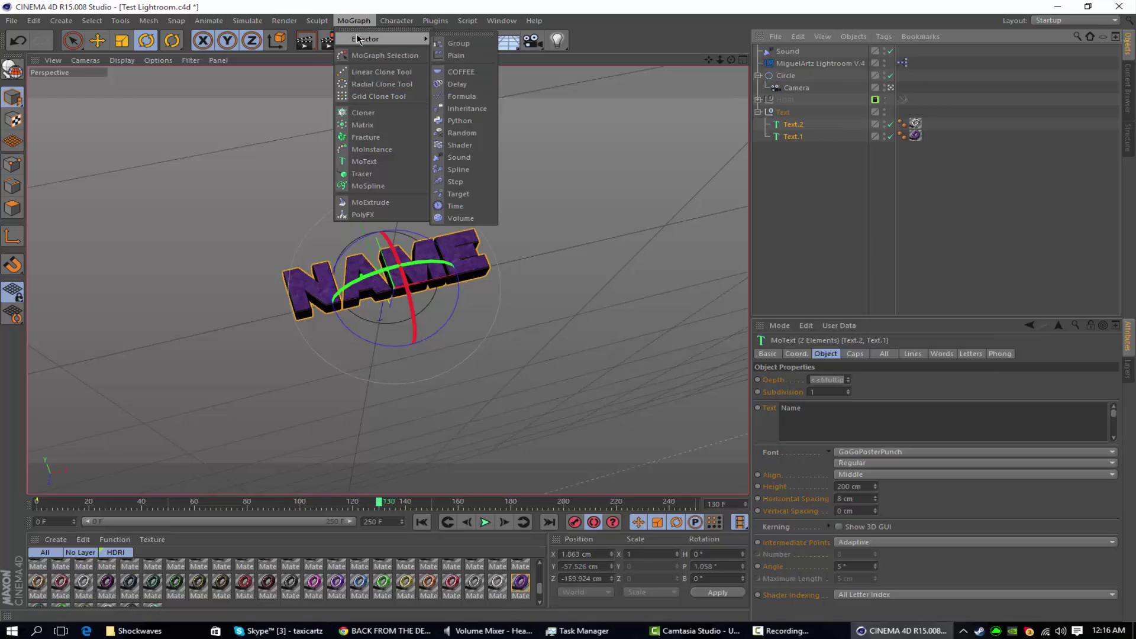
pyautogui.click(482, 151)
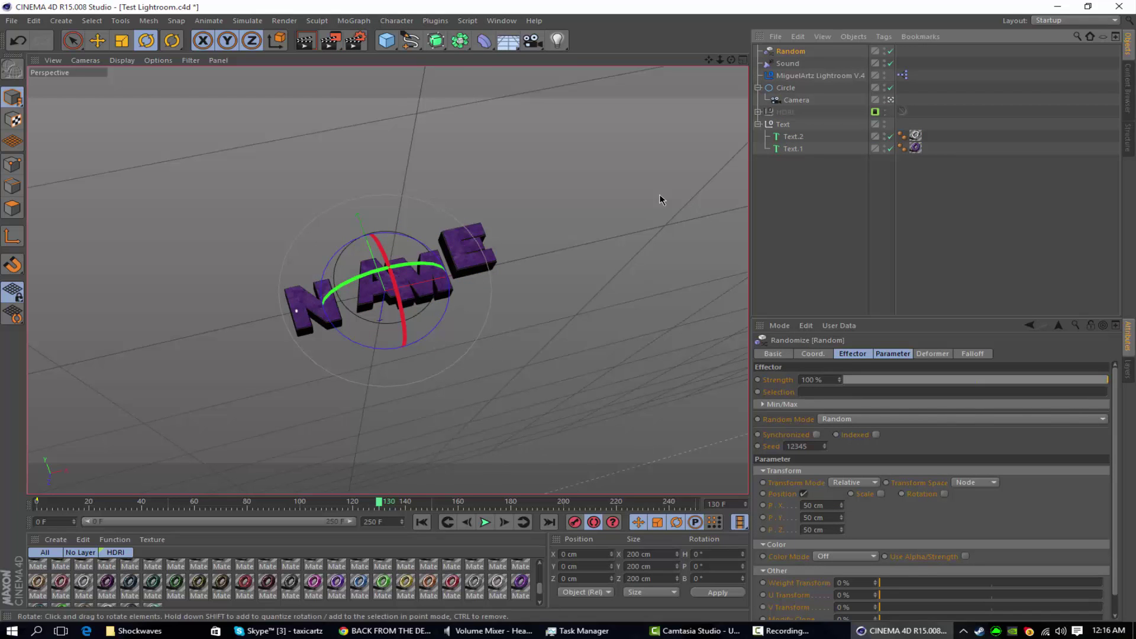
# Keyframe the Random effector's Strength at 0% on frame 125 and 100% on frame 130
pyautogui.click(786, 88)
pyautogui.click(365, 506)
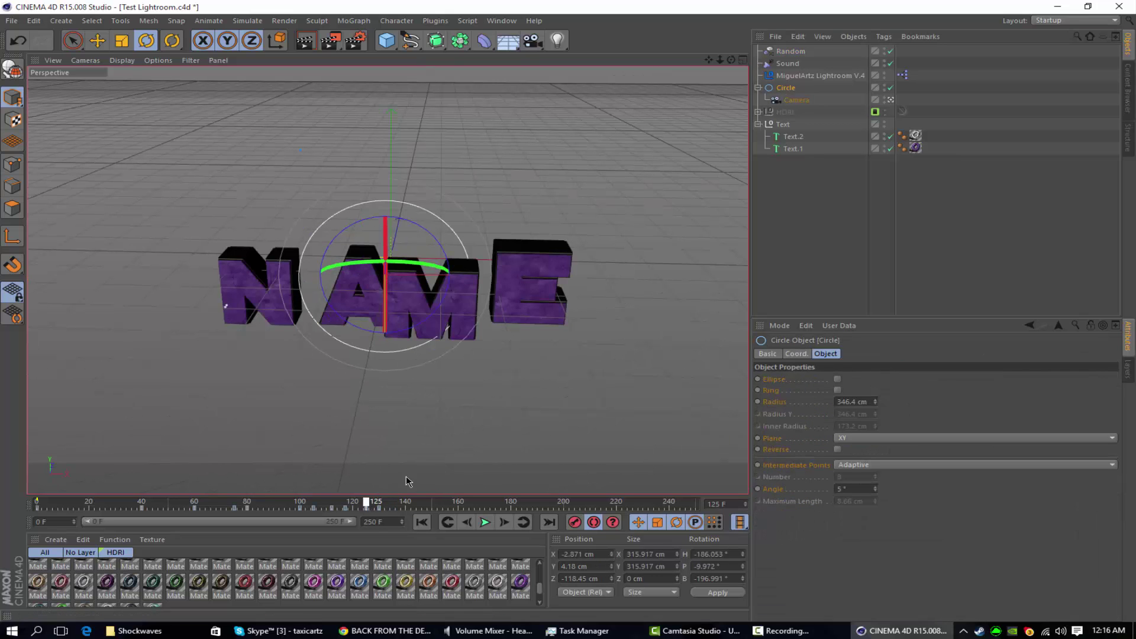
pyautogui.click(790, 51)
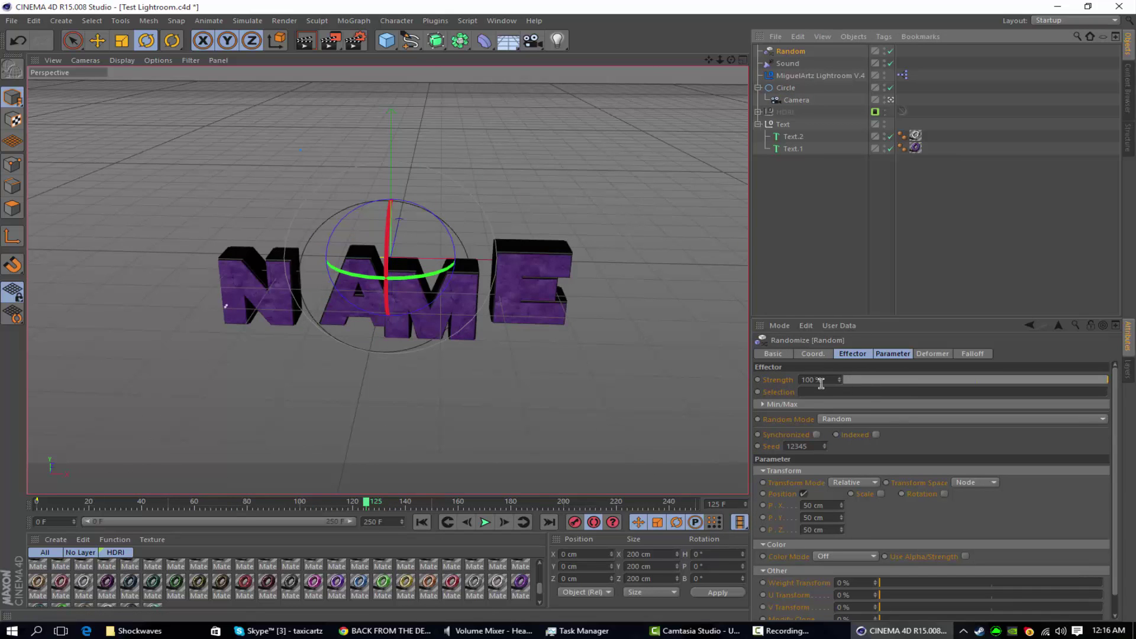
pyautogui.moveTo(881, 385); pyautogui.dragTo(637, 396)
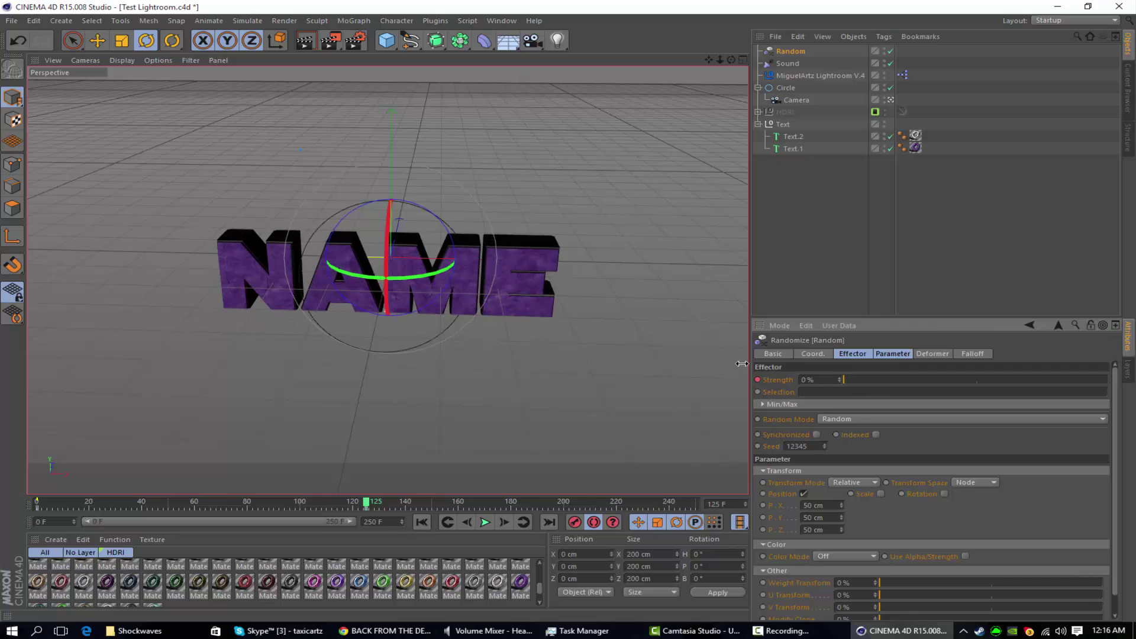
pyautogui.moveTo(367, 502); pyautogui.dragTo(382, 504)
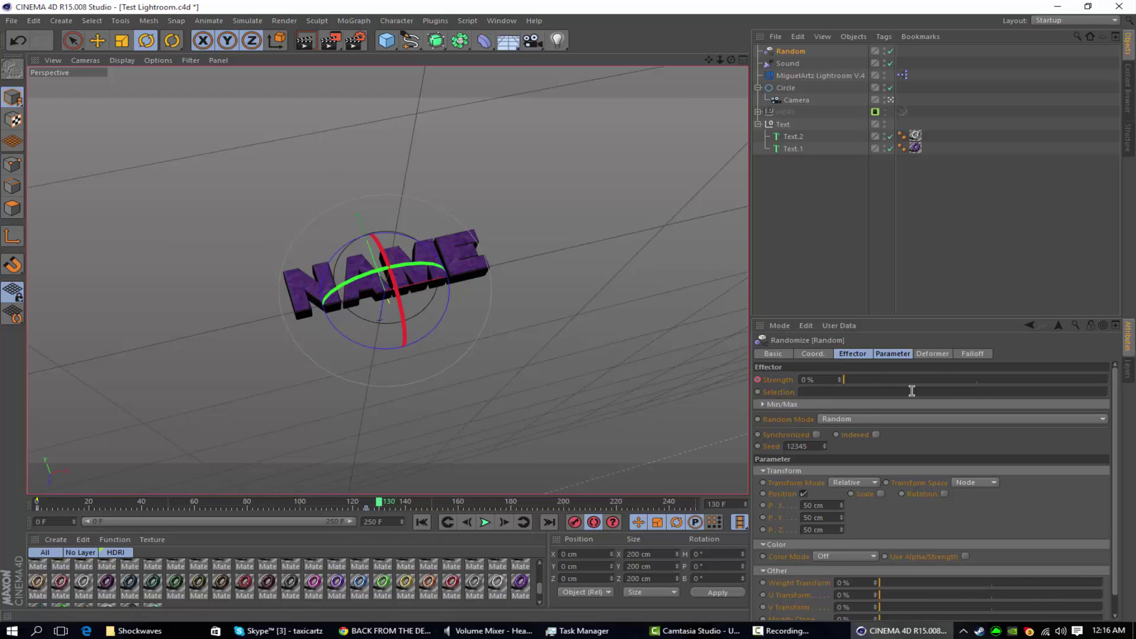
pyautogui.moveTo(919, 380); pyautogui.dragTo(1115, 381)
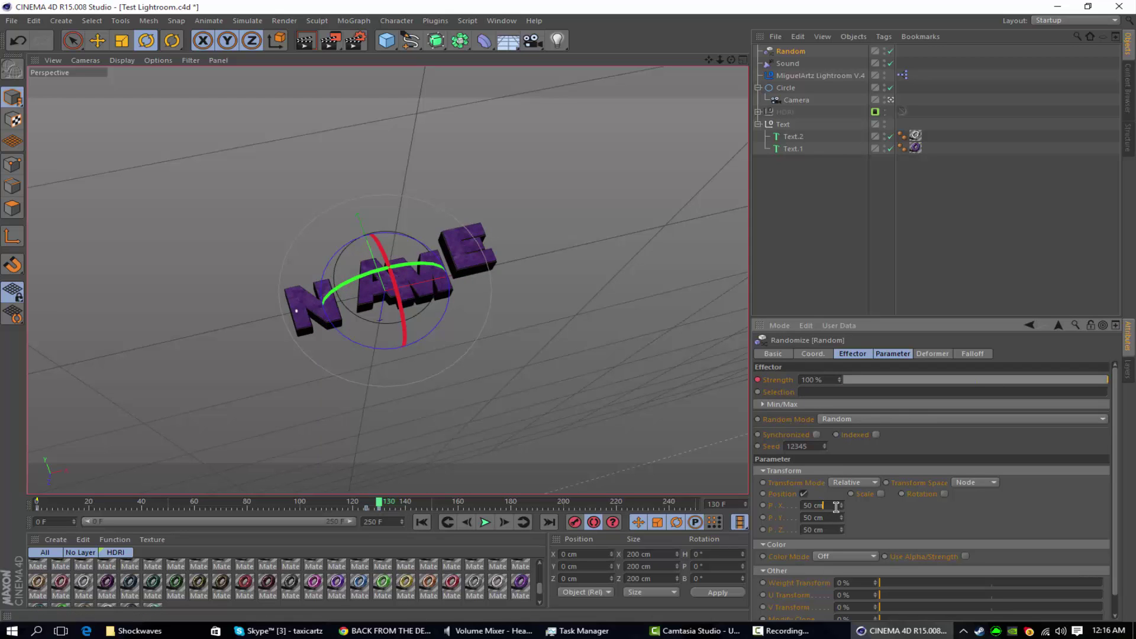
# Set the Random effector's position to X -118 cm, Y -47 cm, Z -525 cm and enable rotation at H 72°, P 41°, B -54°
pyautogui.moveTo(840, 506)
pyautogui.mouseDown()
pyautogui.moveTo(841, 582)
pyautogui.moveTo(841, 504)
pyautogui.moveTo(841, 518)
pyautogui.mouseUp()
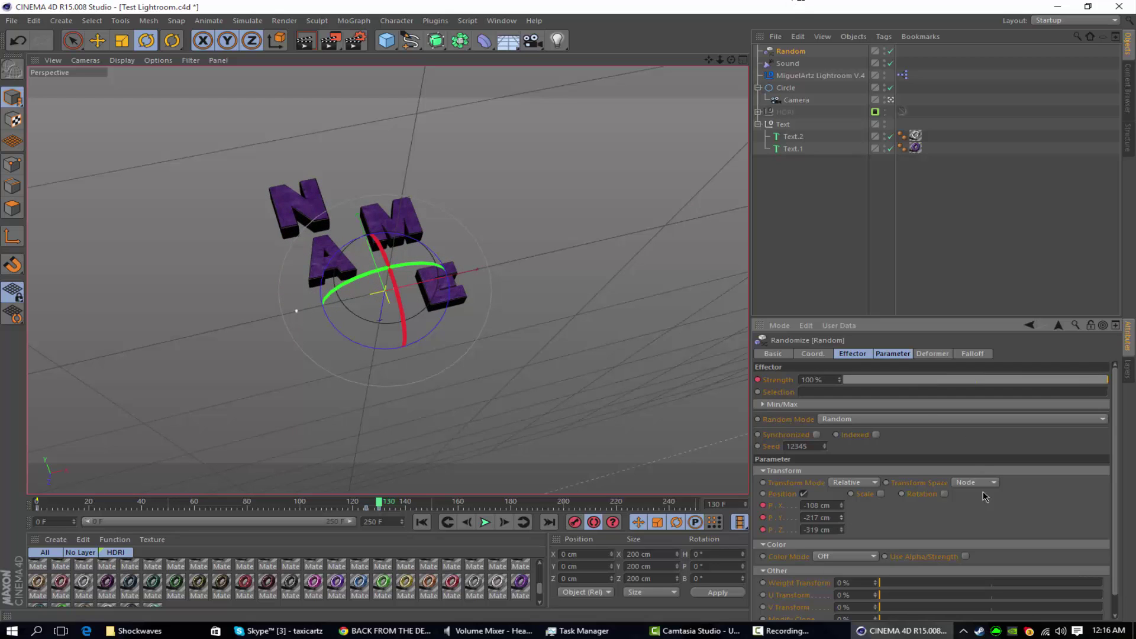
pyautogui.click(945, 494)
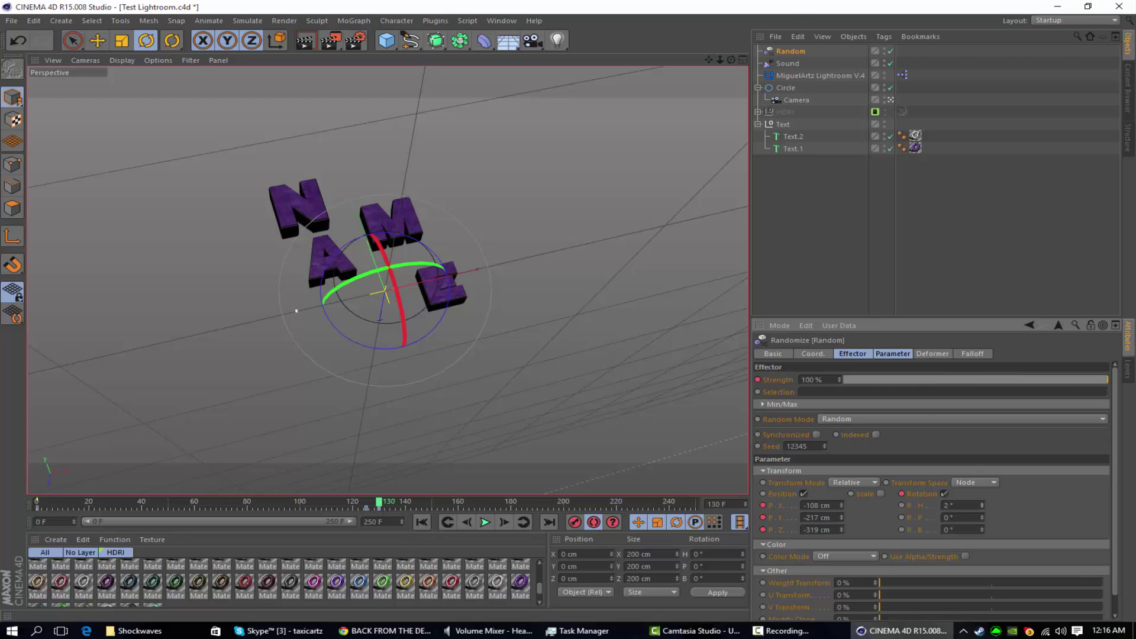
pyautogui.moveTo(982, 505); pyautogui.dragTo(982, 529)
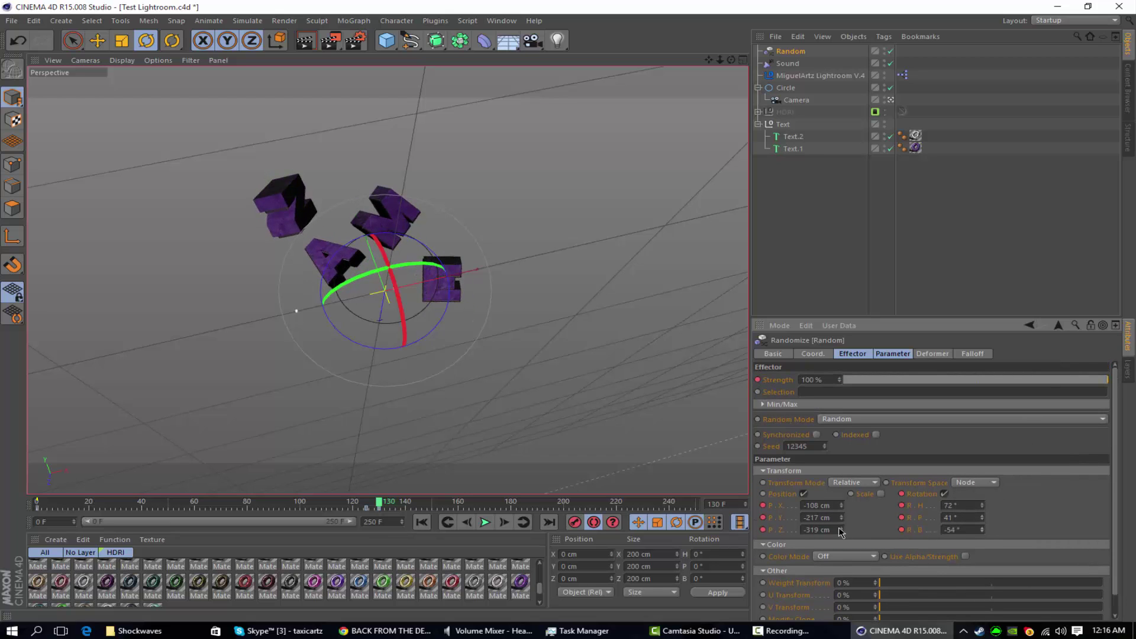
pyautogui.moveTo(840, 530)
pyautogui.mouseDown()
pyautogui.moveTo(841, 495)
pyautogui.moveTo(841, 515)
pyautogui.mouseUp()
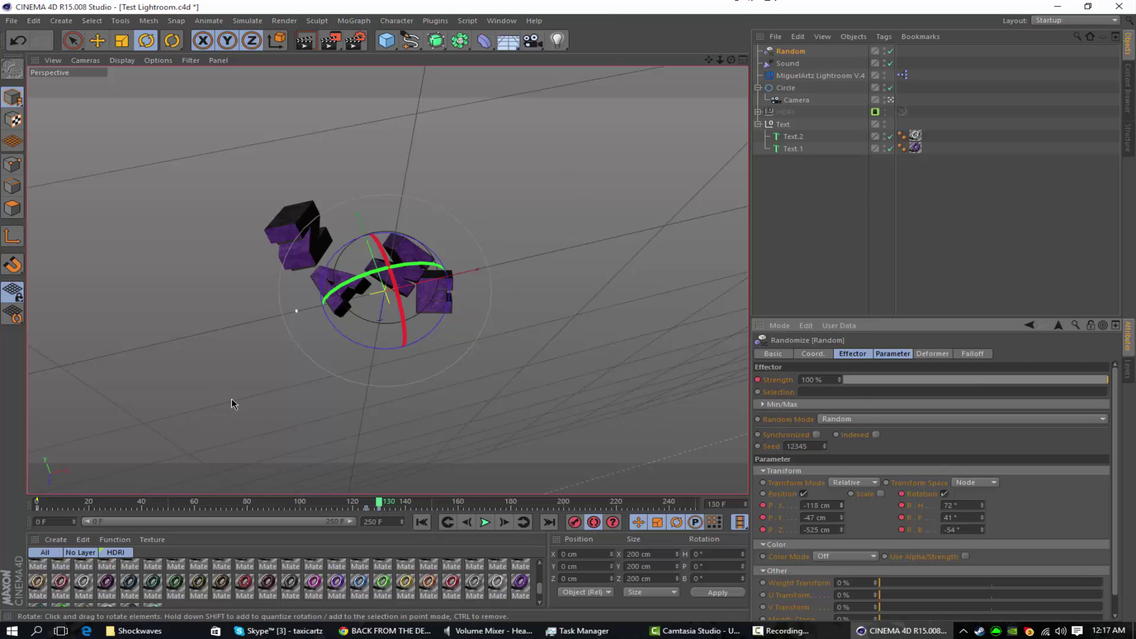
# Play back the animation from frame 79 and frame 34 to review the camera moves and the text break-up
pyautogui.click(245, 508)
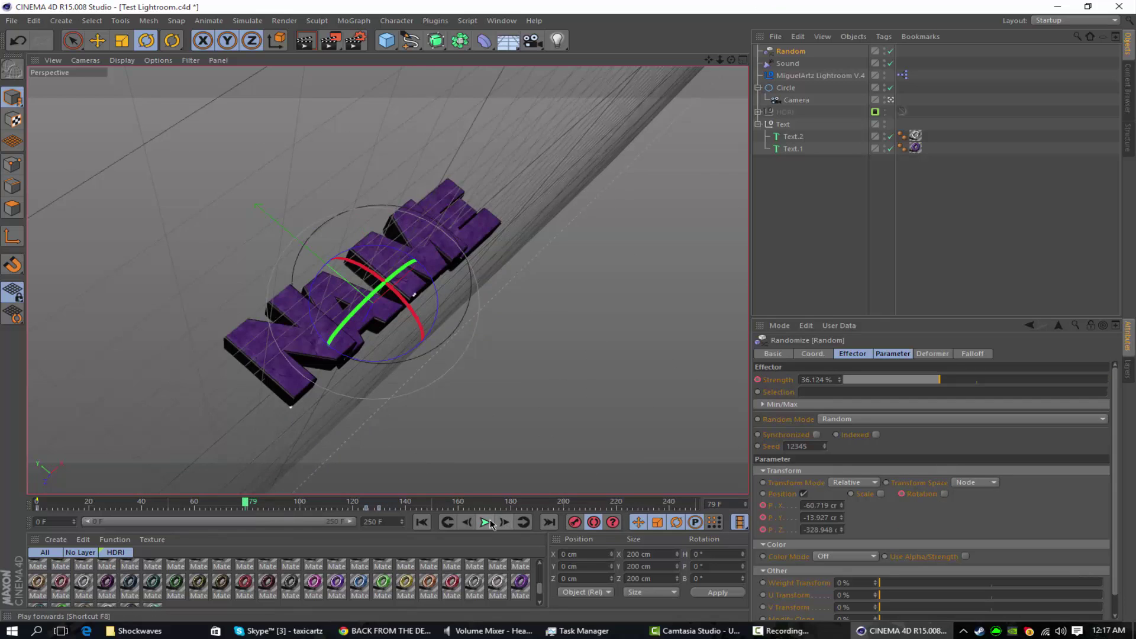
pyautogui.click(486, 523)
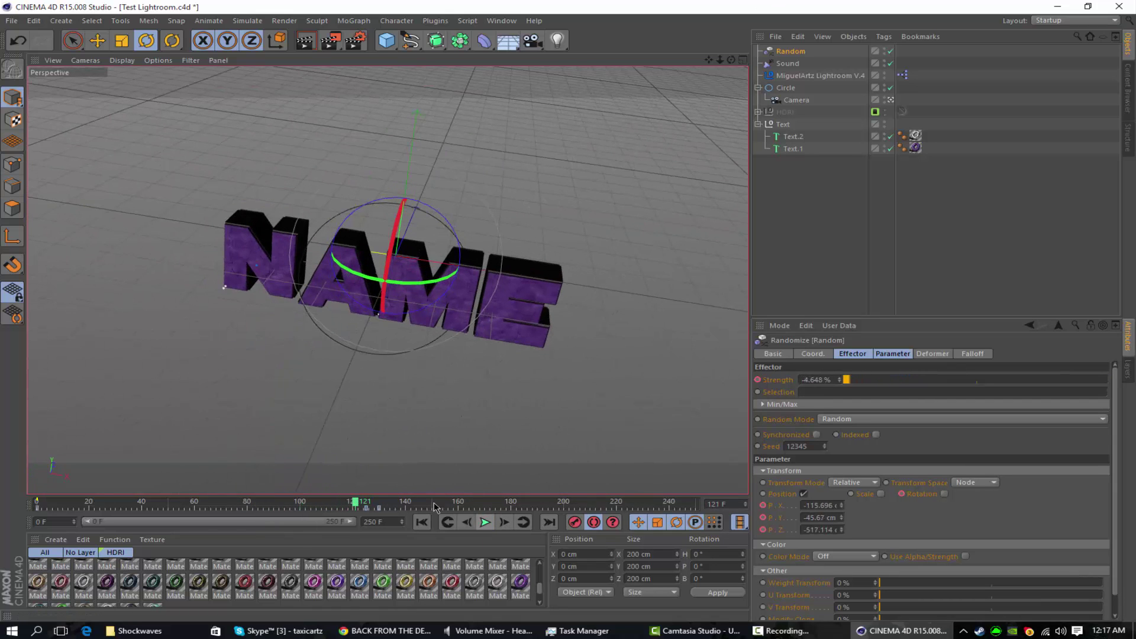
pyautogui.moveTo(37, 509); pyautogui.dragTo(52, 512)
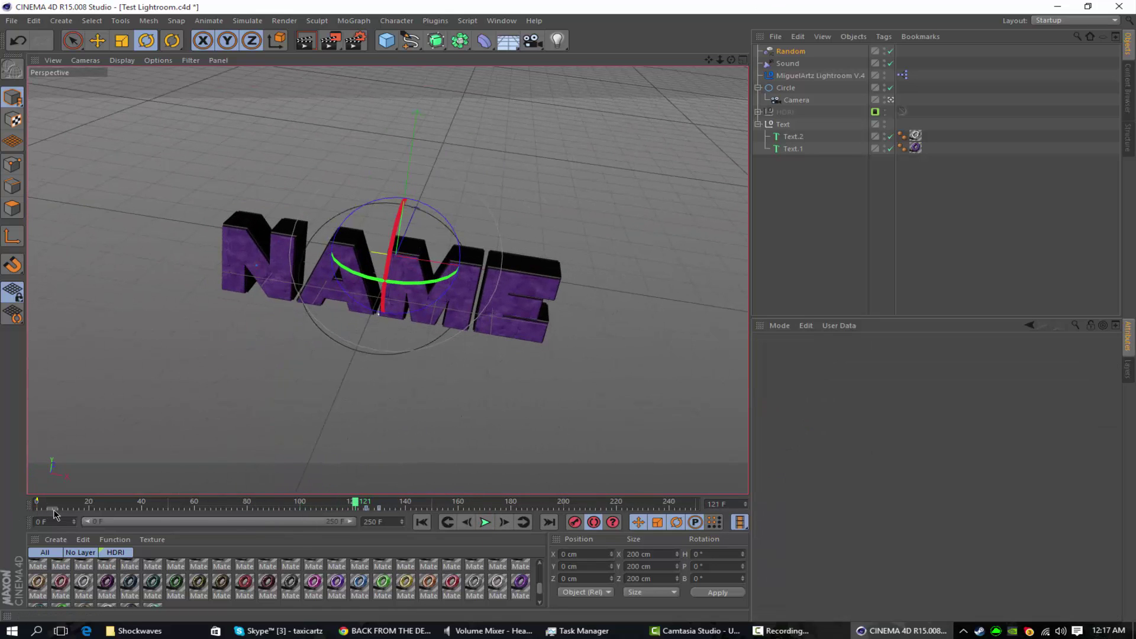
pyautogui.click(54, 511)
pyautogui.click(126, 505)
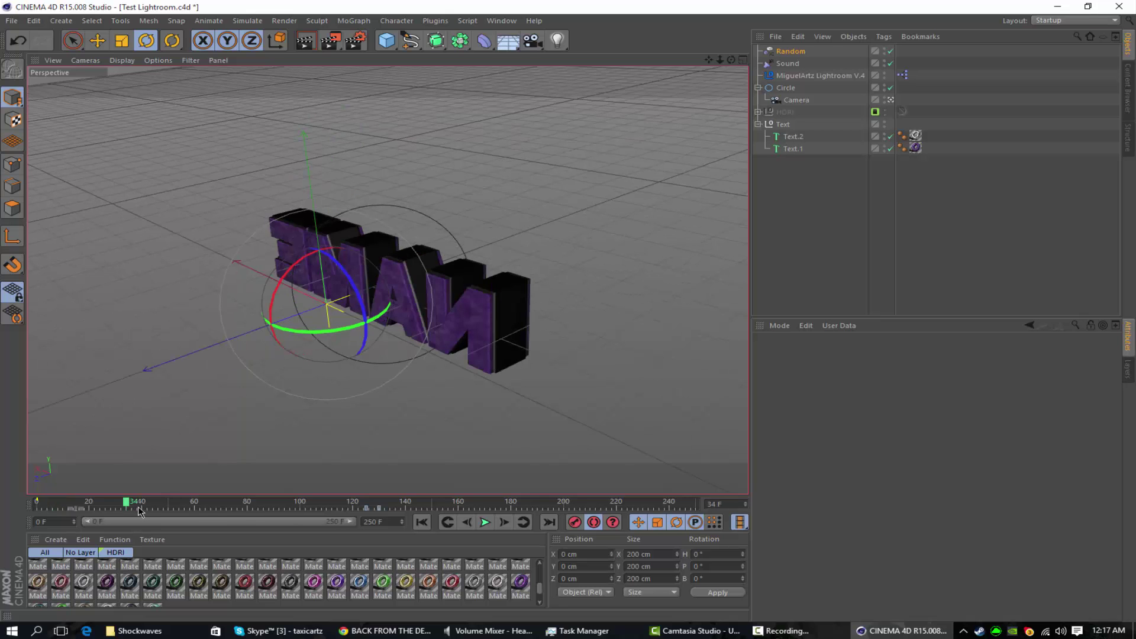
pyautogui.click(482, 522)
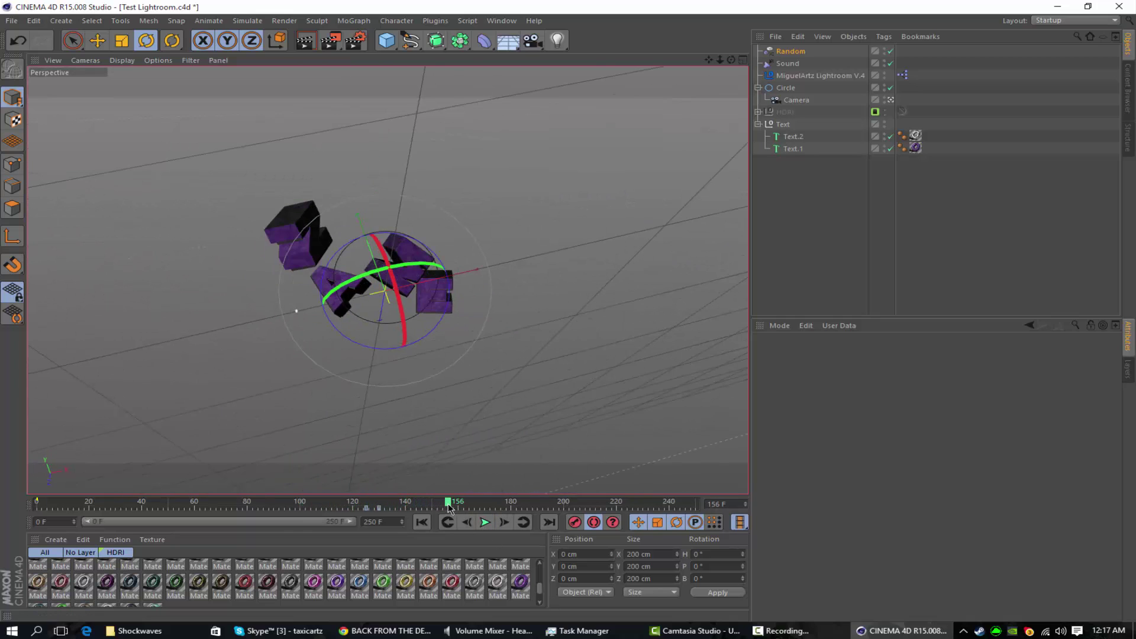
# Try rotating the Circle at frame 160 to about H -119°, P 22.5°, B -184.6° and undo that rotation
pyautogui.click(786, 88)
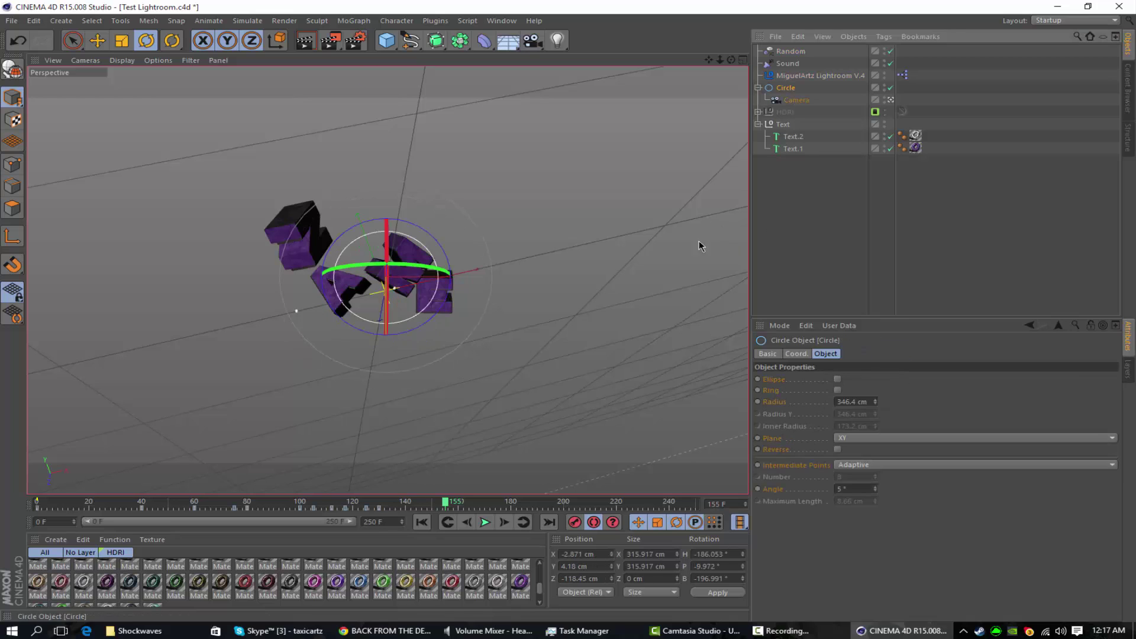
pyautogui.click(461, 502)
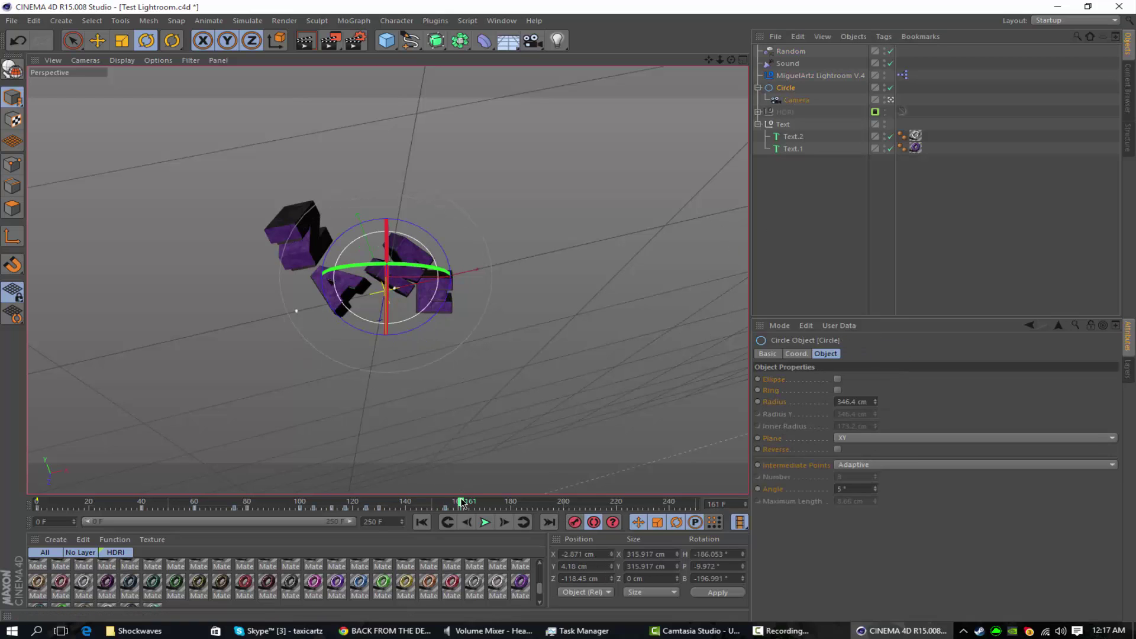
pyautogui.moveTo(355, 257); pyautogui.dragTo(459, 237)
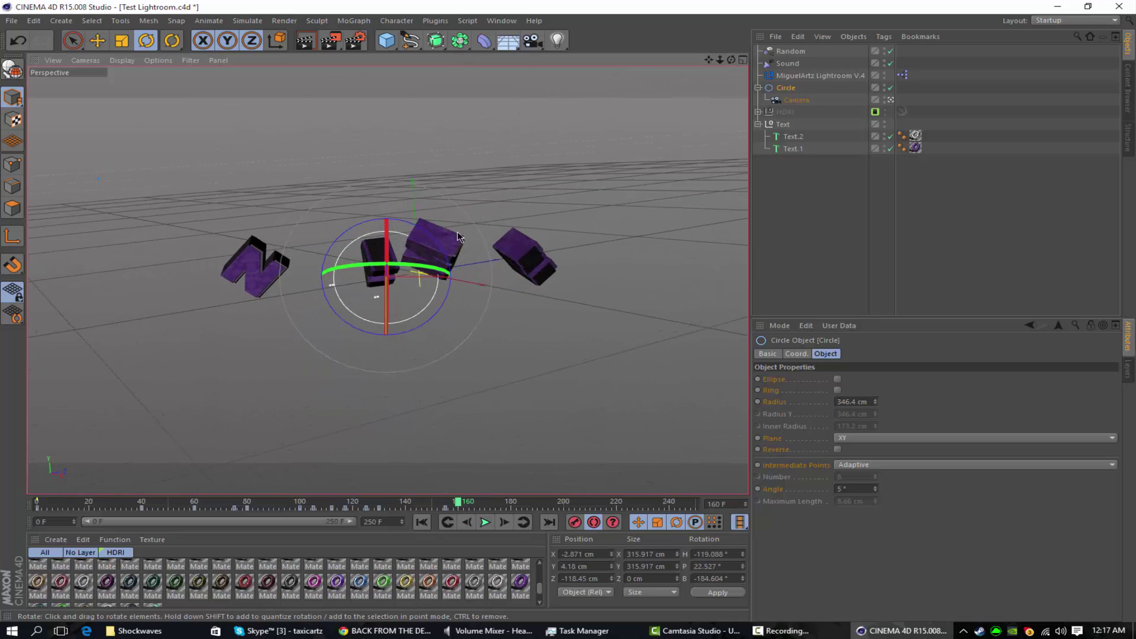
pyautogui.click(17, 40)
# With the Camera keyed at frame 155, move it closer at frame 160 to about X -26.8 cm, Y 602.1 cm, Z 2812.1 cm
pyautogui.click(794, 100)
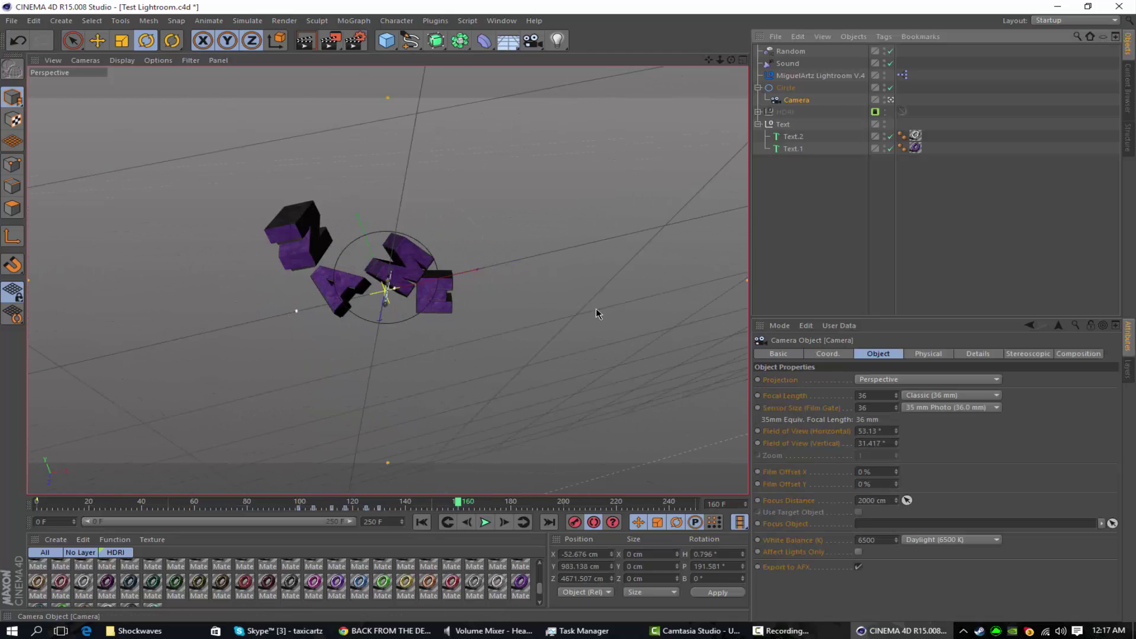
pyautogui.click(443, 503)
pyautogui.click(445, 506)
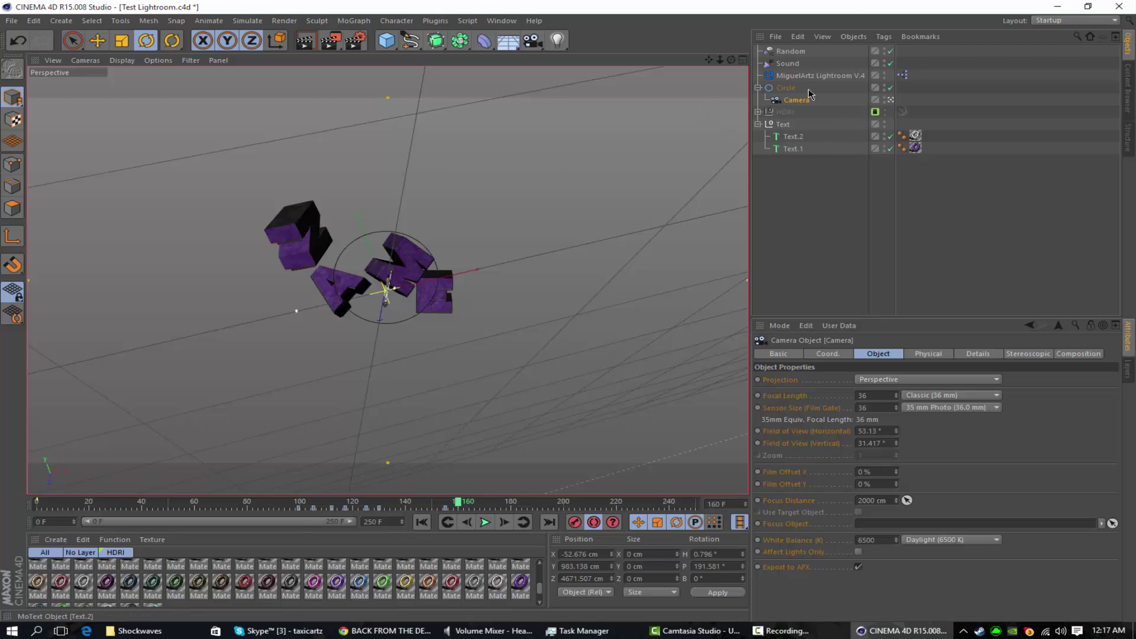
pyautogui.moveTo(719, 60)
pyautogui.mouseDown()
pyautogui.moveTo(763, 60)
pyautogui.moveTo(734, 59)
pyautogui.mouseUp()
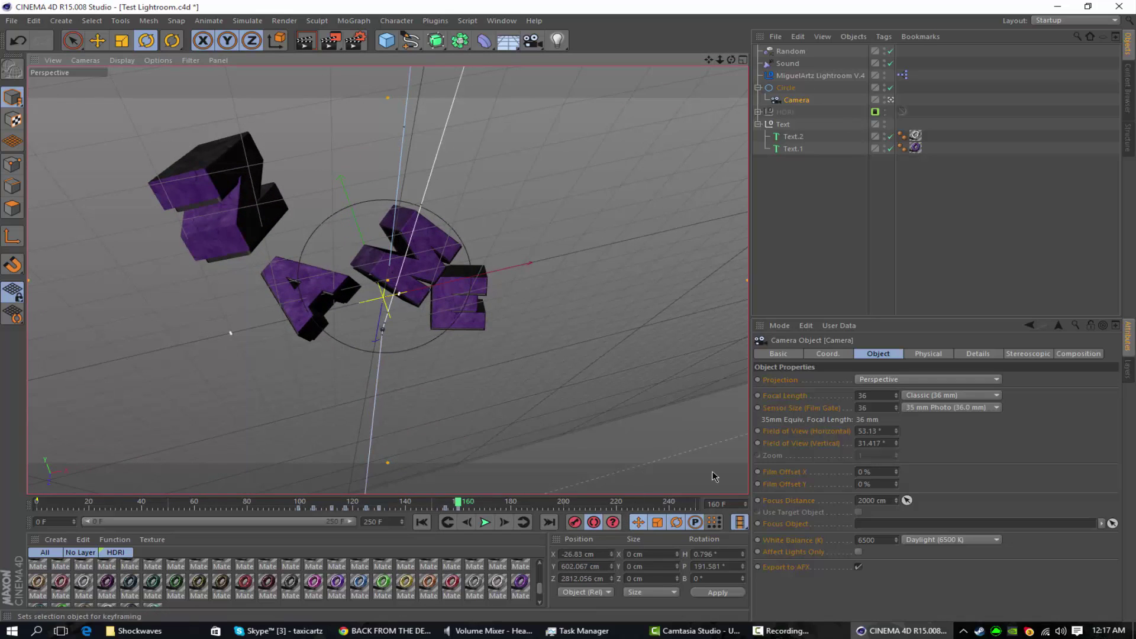
# Set the Camera's focal length to 14 mm at frame 160 and keyframe it
pyautogui.click(882, 395)
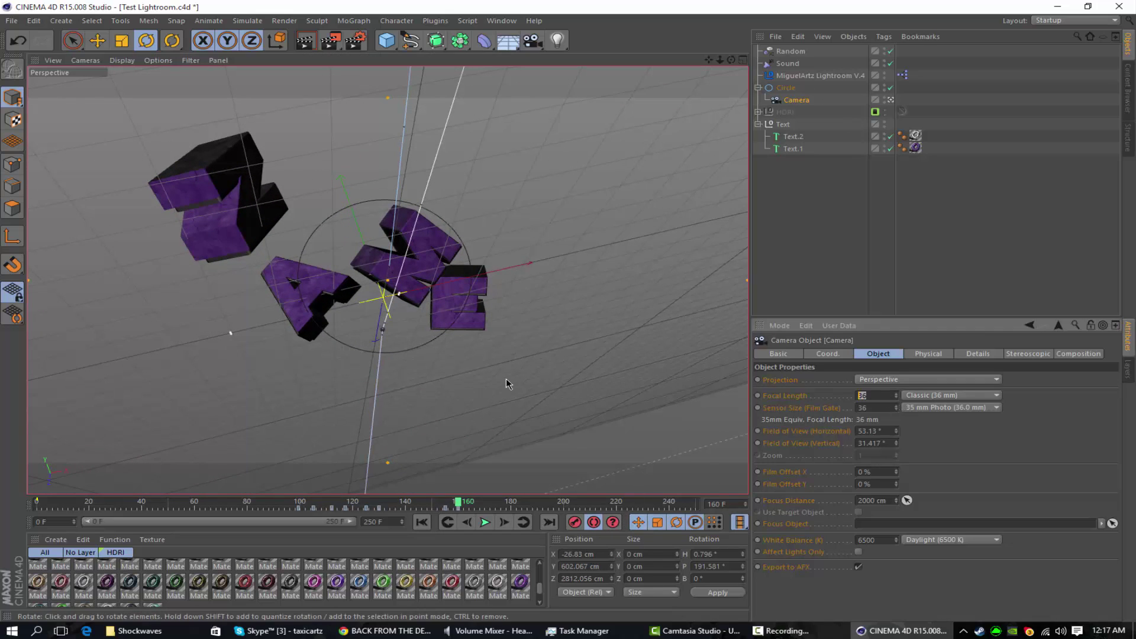
pyautogui.write('14')
pyautogui.press('Return')
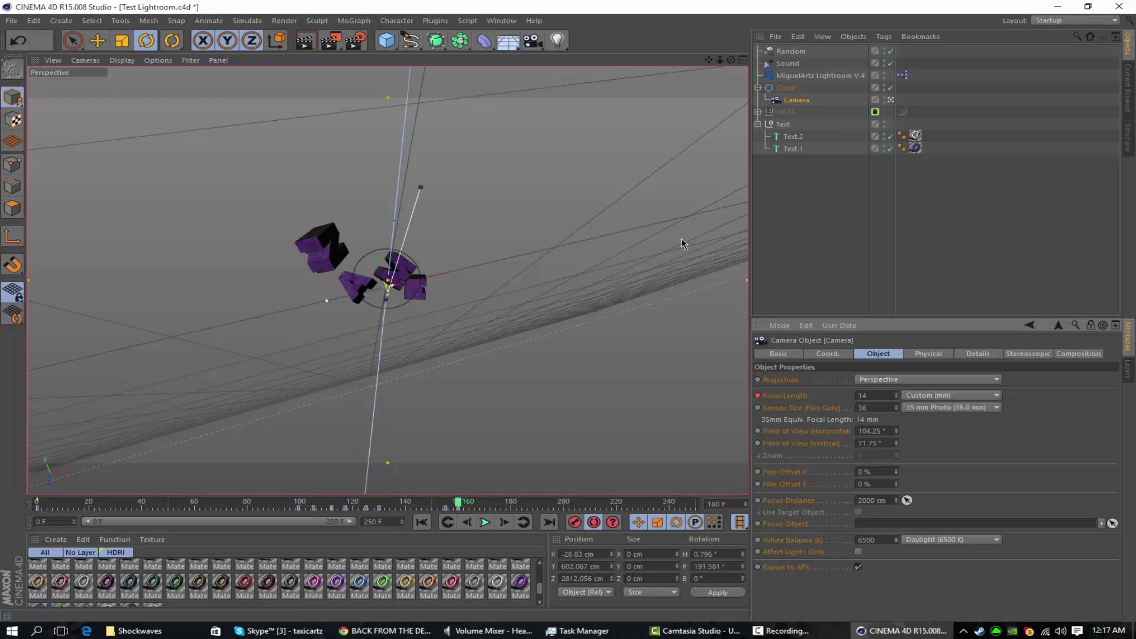
# Keyframe the Random effector's Strength at 100% on frame 155 and lower it at frame 160 to reassemble the letters
pyautogui.click(789, 51)
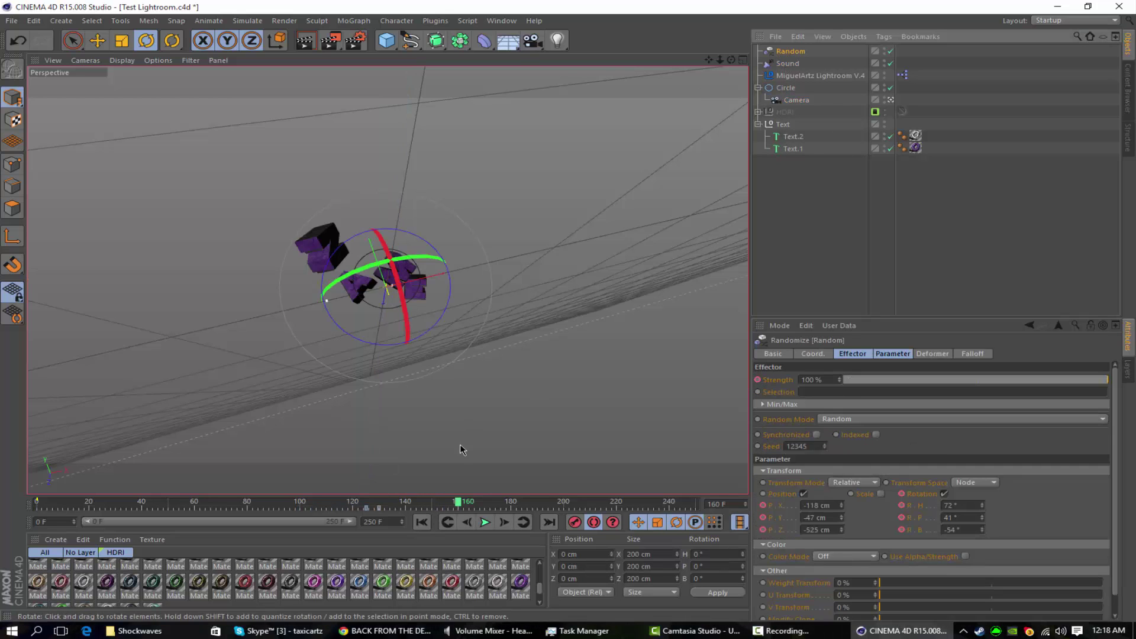
pyautogui.click(450, 504)
pyautogui.moveTo(451, 503); pyautogui.dragTo(457, 503)
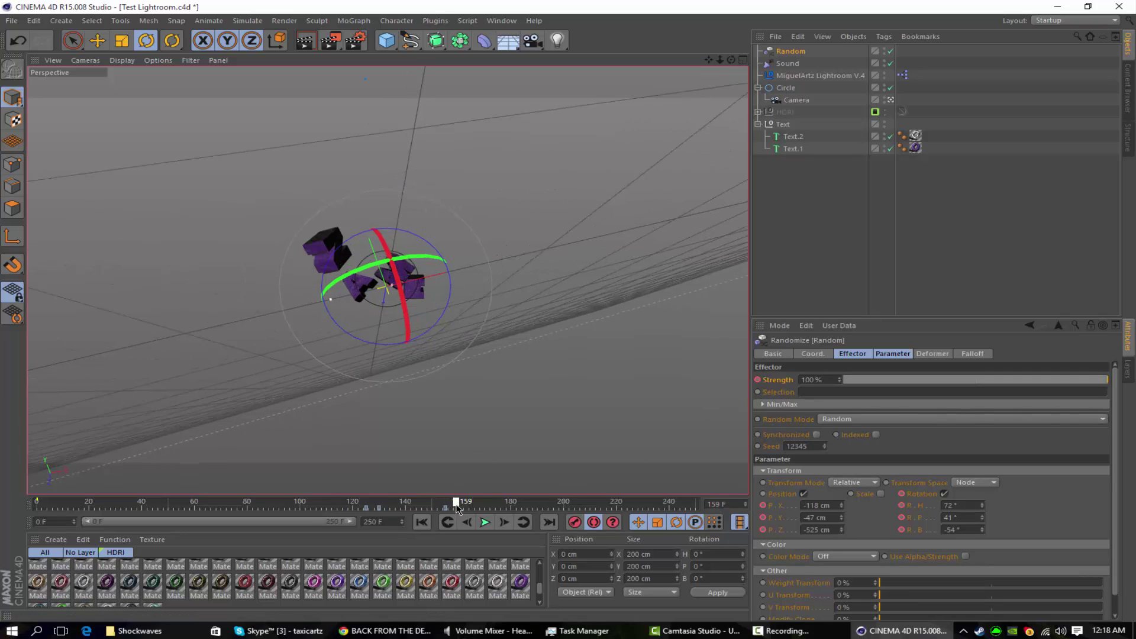
# Rewind to frame 0 and play the animation to check the zoom and the focal length change
pyautogui.click(334, 492)
pyautogui.moveTo(320, 495); pyautogui.dragTo(18, 549)
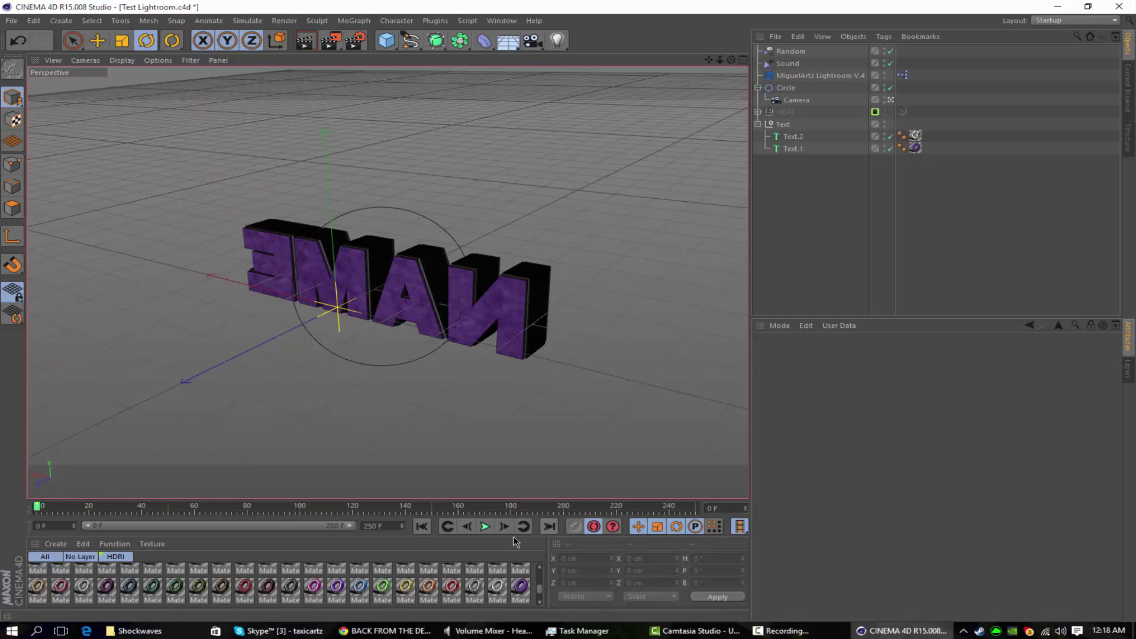
pyautogui.click(485, 526)
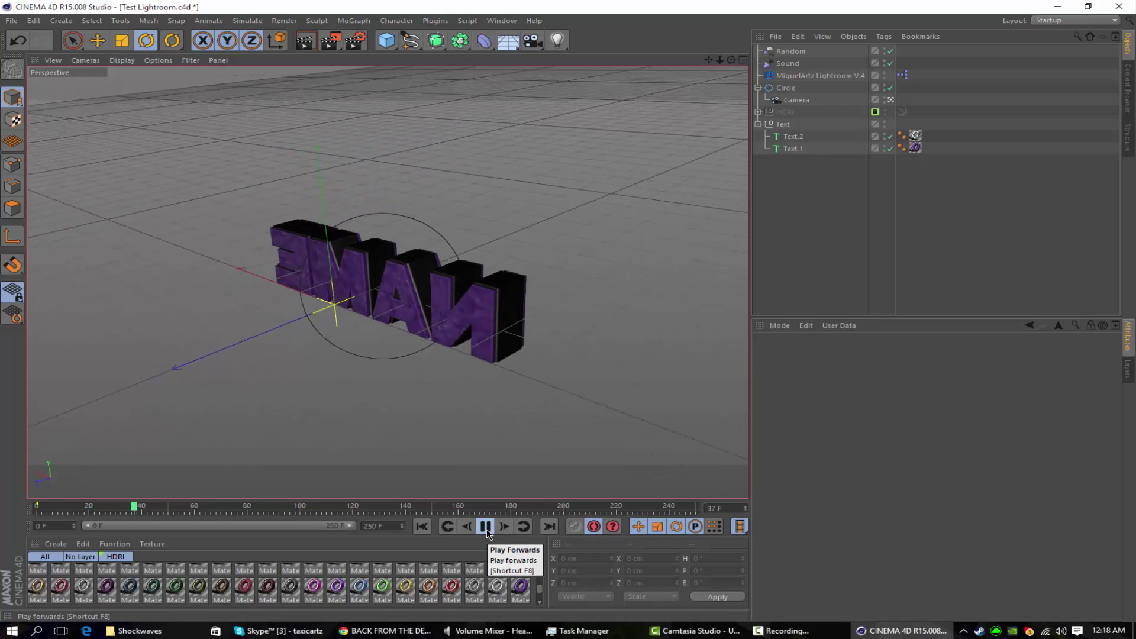
pyautogui.click(487, 531)
# Set the Camera's focal length back to 36 mm at frame 160 and keyframe it
pyautogui.click(789, 100)
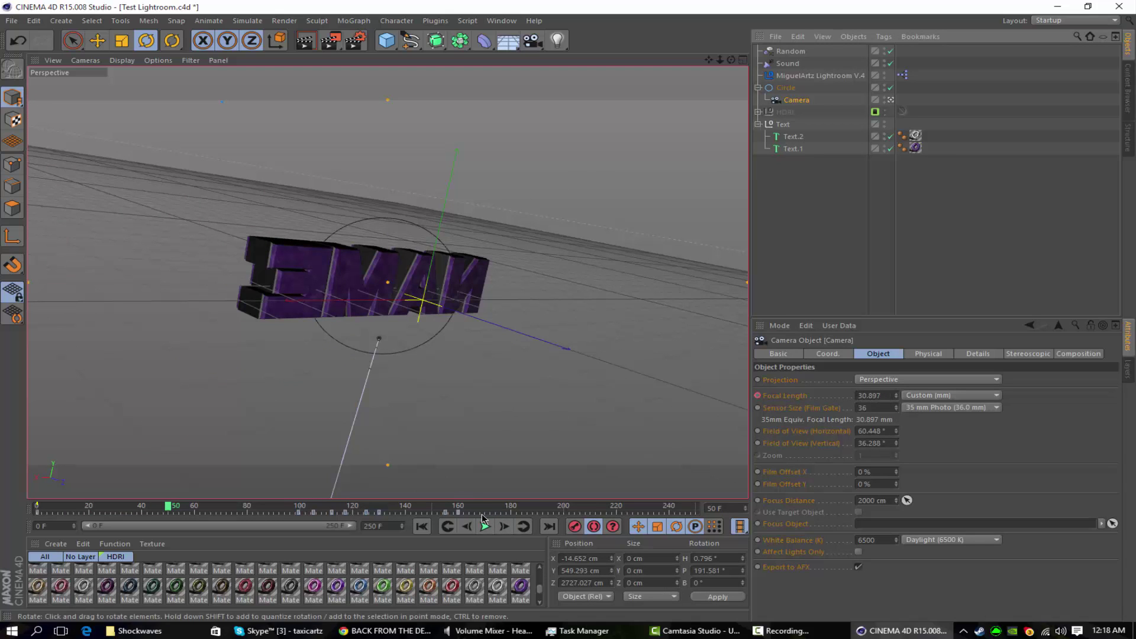
pyautogui.click(459, 507)
pyautogui.moveTo(459, 507); pyautogui.dragTo(461, 508)
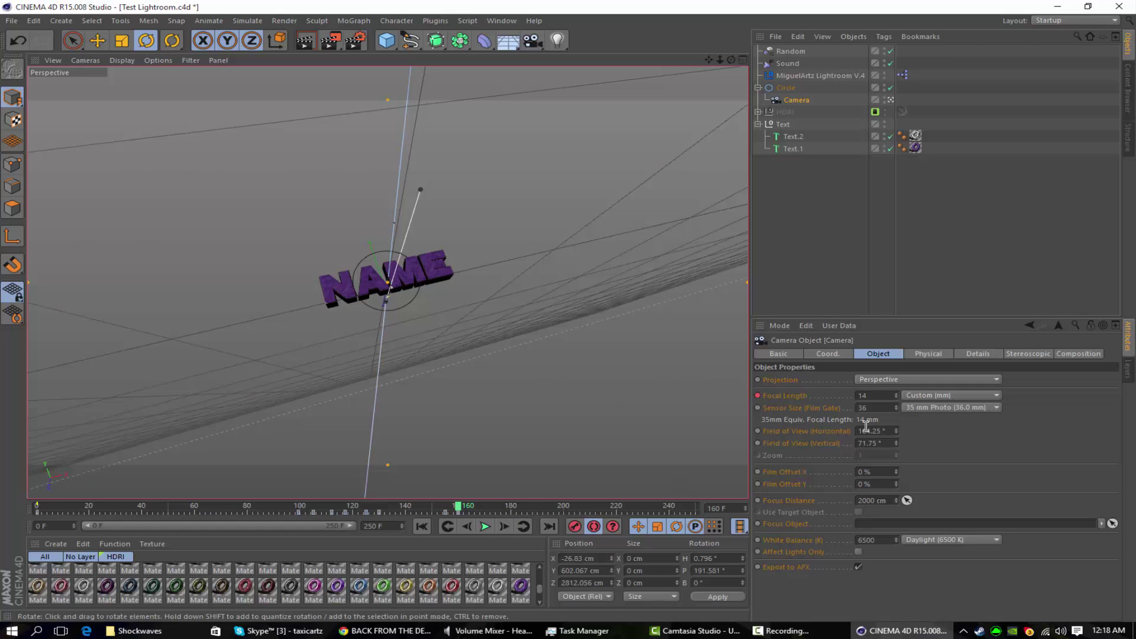
pyautogui.doubleClick(876, 398)
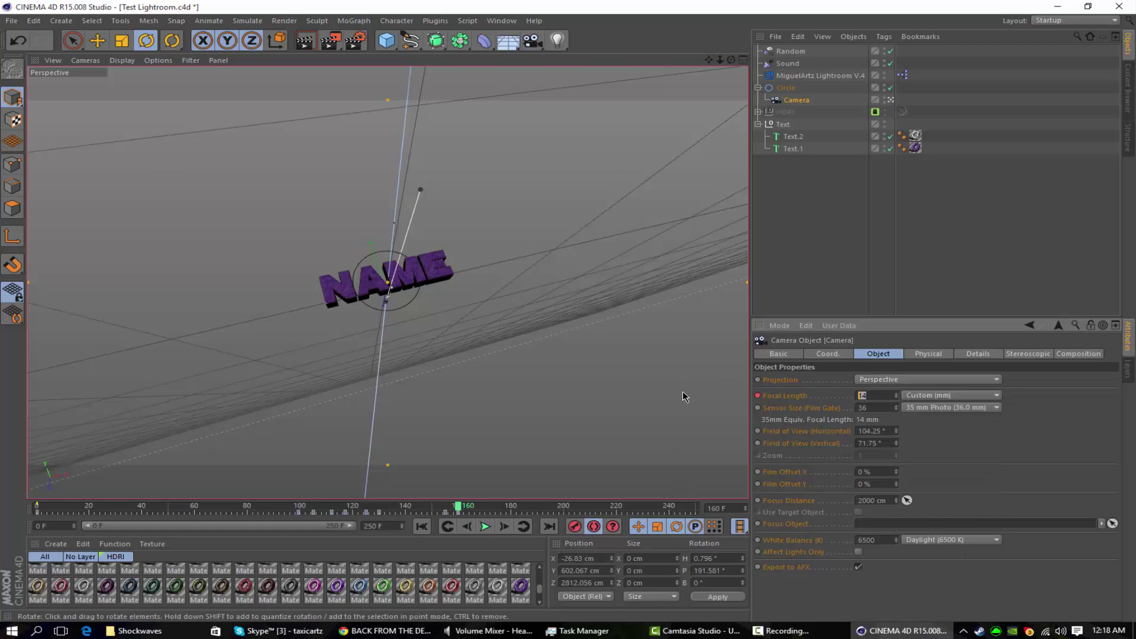
pyautogui.press('Return')
pyautogui.rightClick(758, 397)
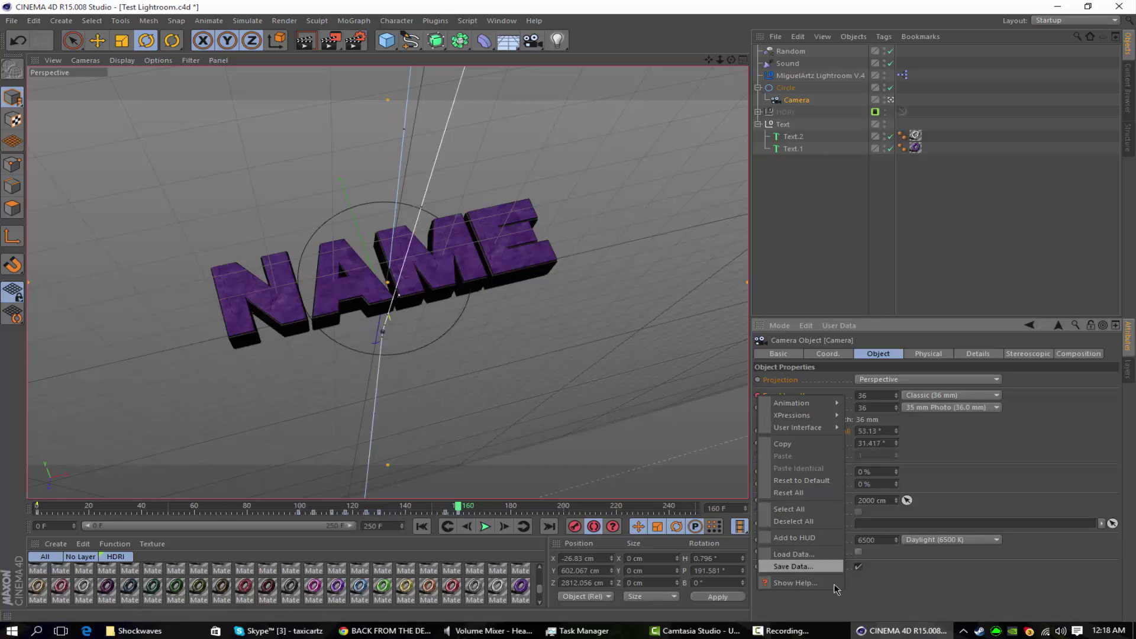
pyautogui.click(805, 519)
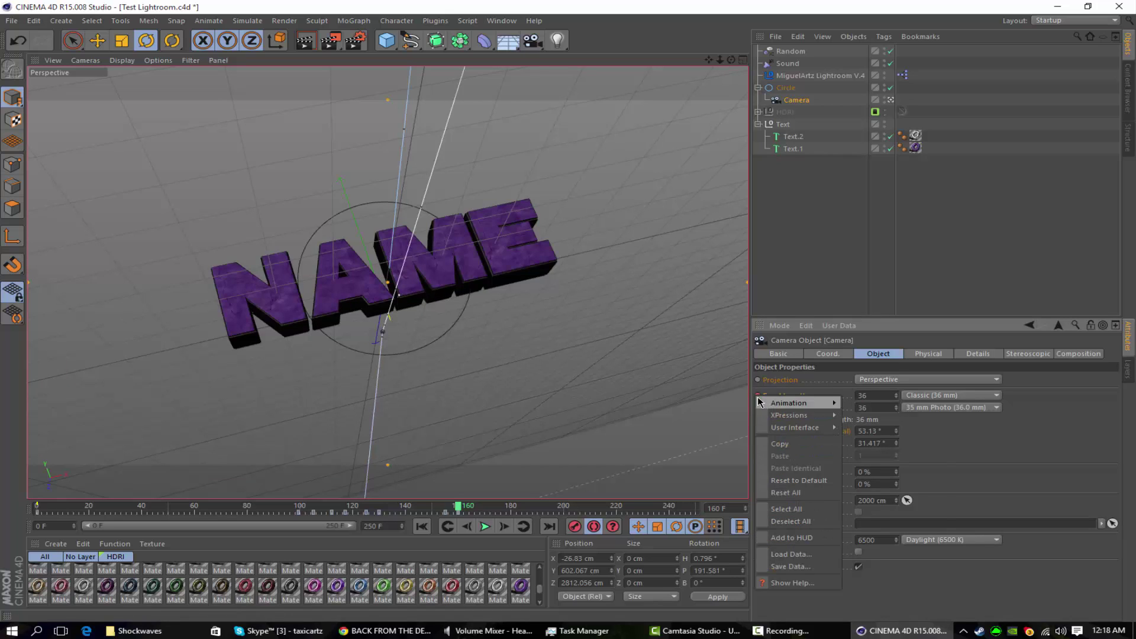
pyautogui.rightClick(757, 398)
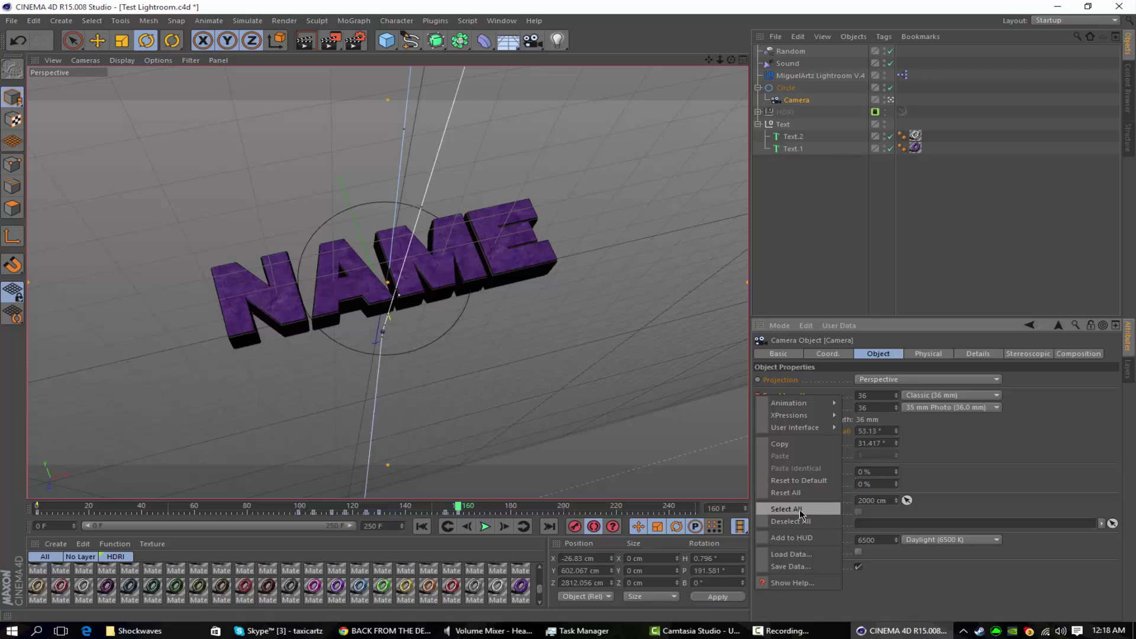
pyautogui.click(1009, 469)
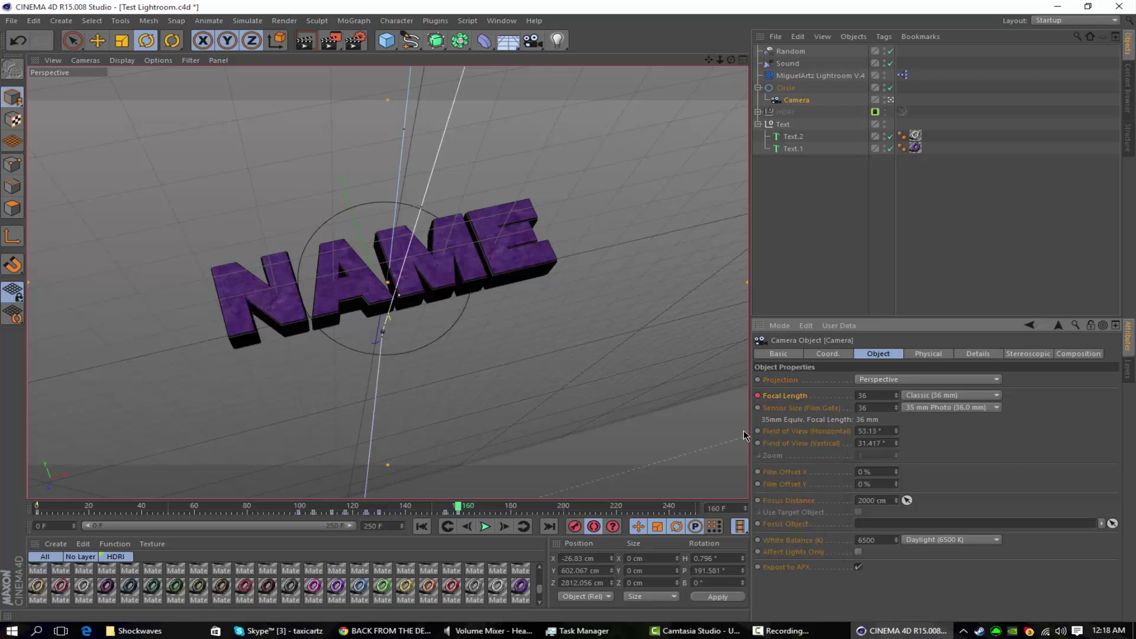
# Set the Camera's focal length to 14 mm at frame 0 and delete the focal length keyframe at frame 160
pyautogui.moveTo(114, 508); pyautogui.dragTo(16, 524)
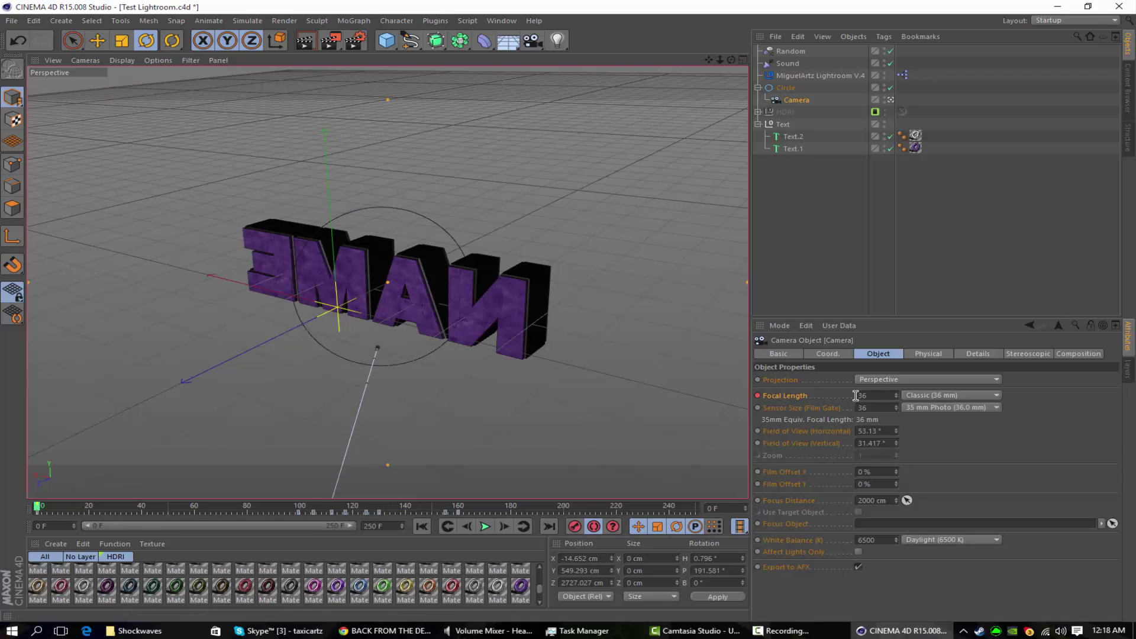
pyautogui.write('14')
pyautogui.press('Return')
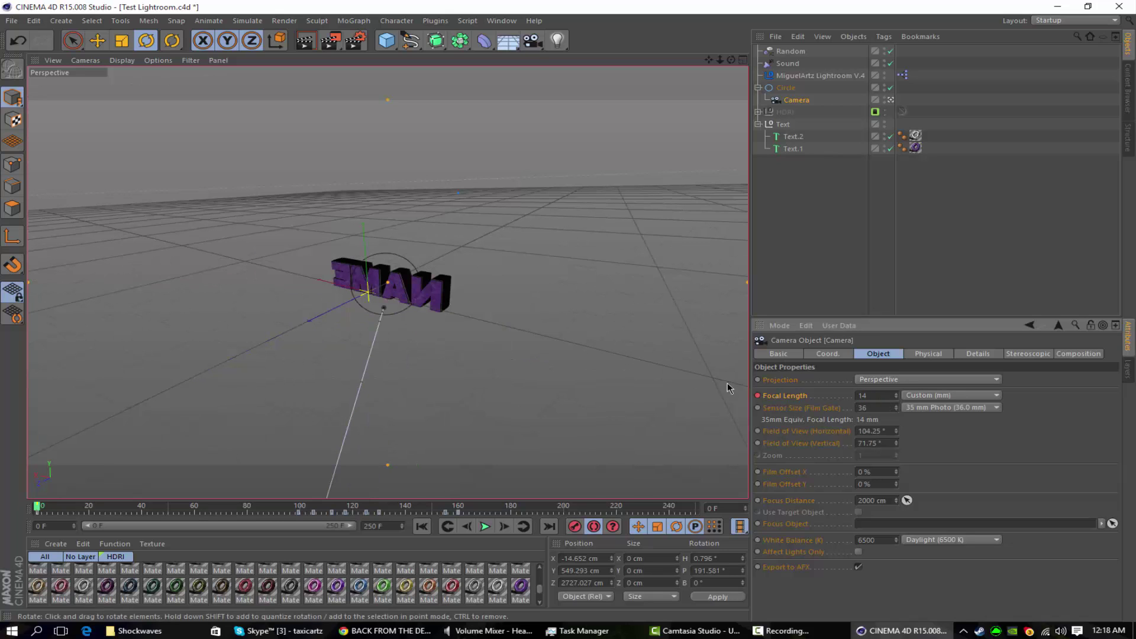
pyautogui.click(458, 508)
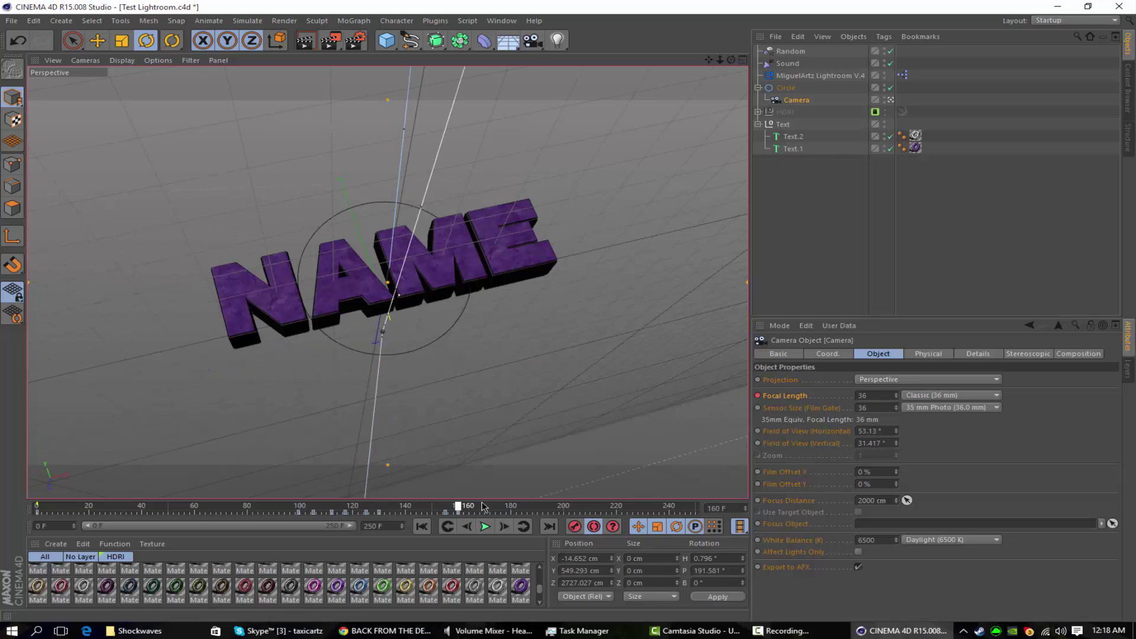
pyautogui.keyDown('shift'); pyautogui.click(759, 396); pyautogui.keyUp('shift')
# Play the animation from frame 0 to review the wide-angle Camera view
pyautogui.moveTo(458, 507); pyautogui.dragTo(37, 508)
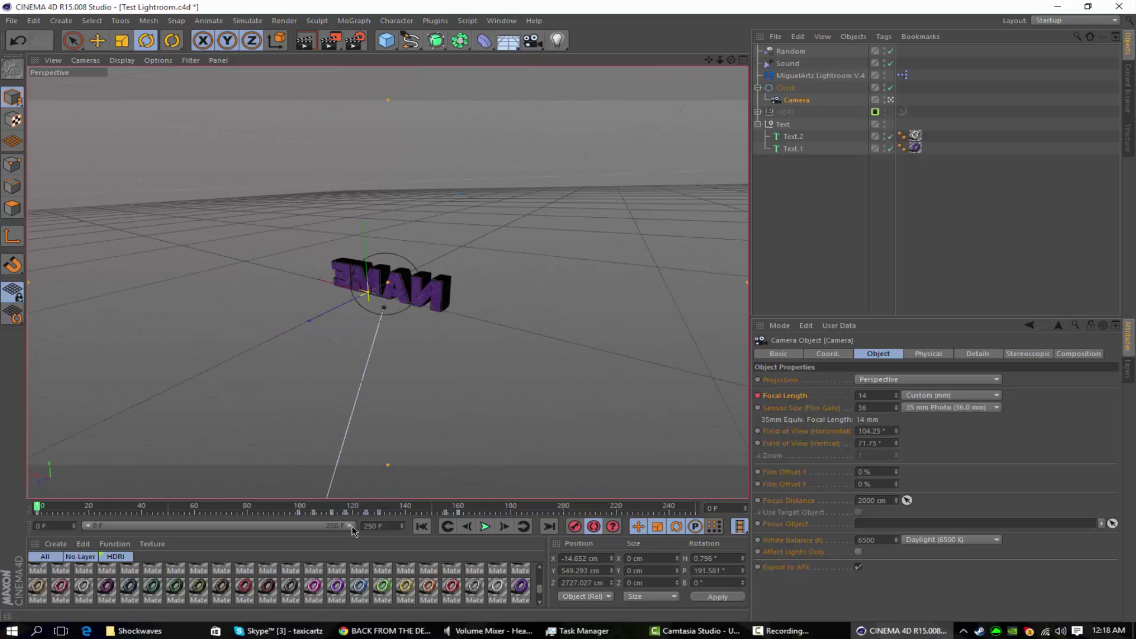
pyautogui.click(487, 531)
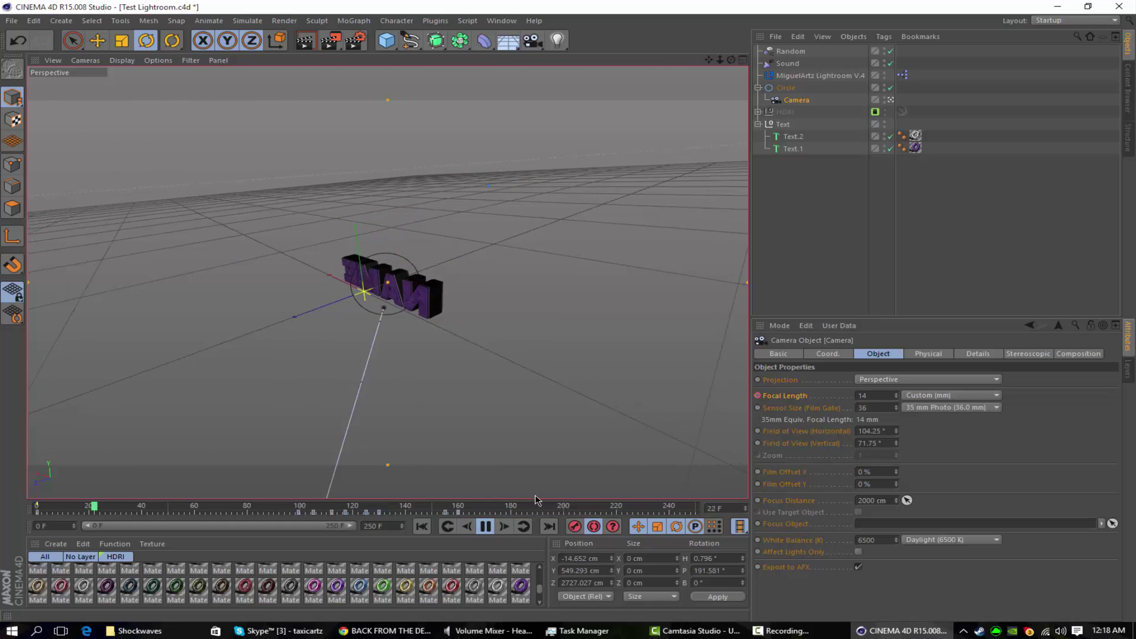
pyautogui.click(486, 526)
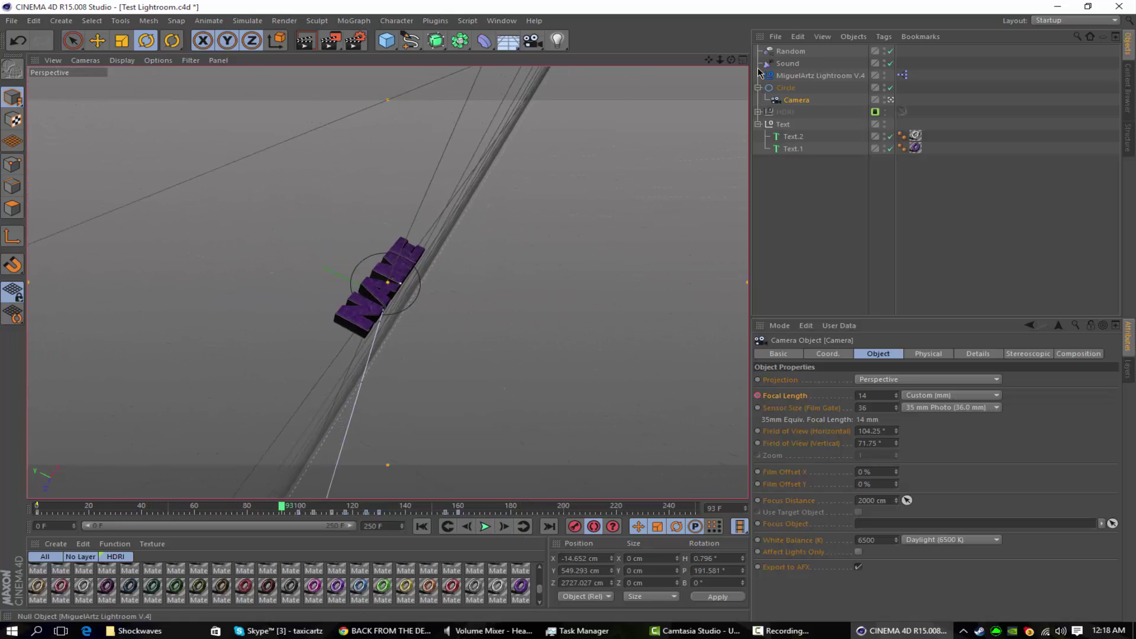
# Move the Camera closer at frame 0 to about X 7.5, Y 223.2, Z 1136.1 cm and at frame 105 to X -10.2, Y 301.7, Z 653.4 cm
pyautogui.moveTo(256, 508); pyautogui.dragTo(45, 509)
pyautogui.moveTo(721, 59); pyautogui.dragTo(498, 438)
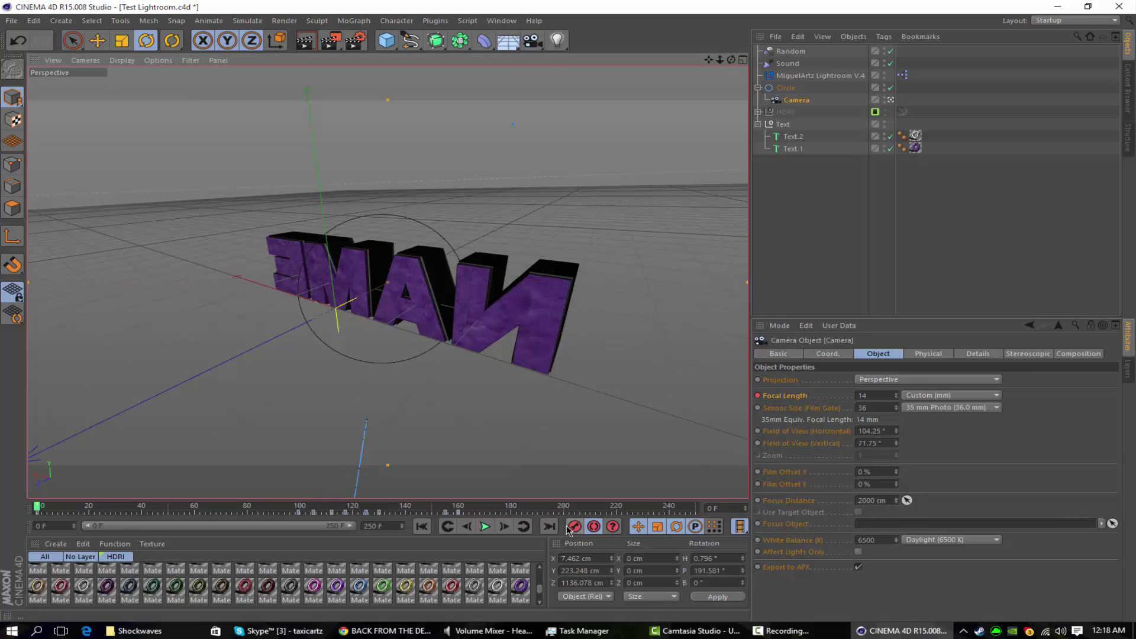
pyautogui.moveTo(315, 510)
pyautogui.mouseDown()
pyautogui.moveTo(300, 510)
pyautogui.moveTo(318, 510)
pyautogui.mouseUp()
pyautogui.moveTo(720, 60); pyautogui.dragTo(731, 60)
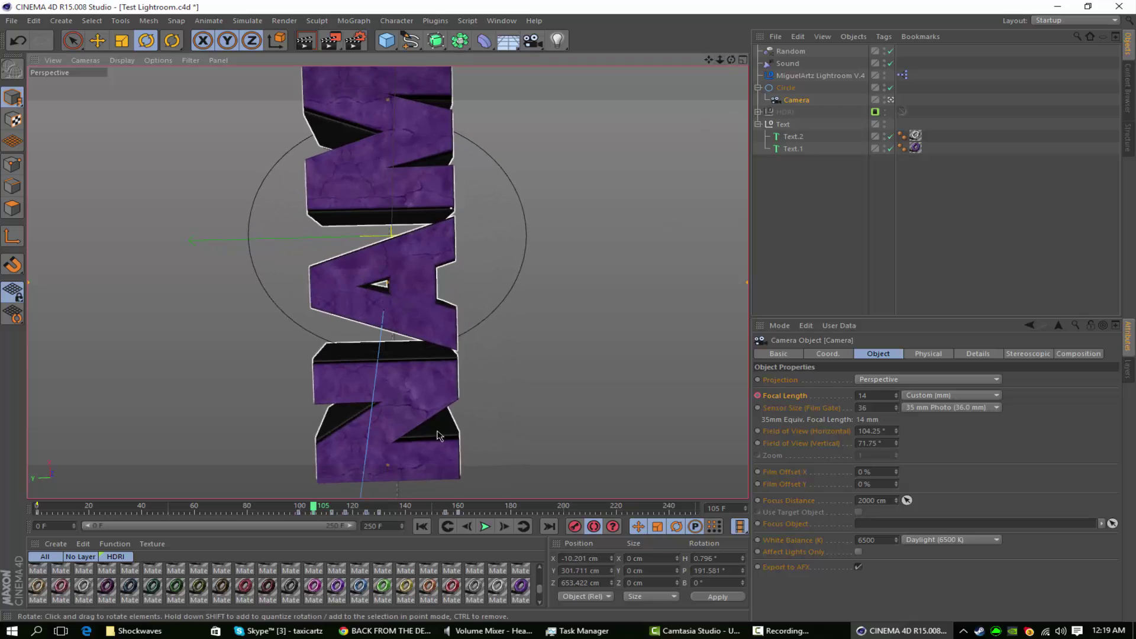
# Move the Camera closer at frame 112 to about X -9.4 cm, Y 291.1 cm, Z 601.7 cm and play the animation
pyautogui.click(332, 510)
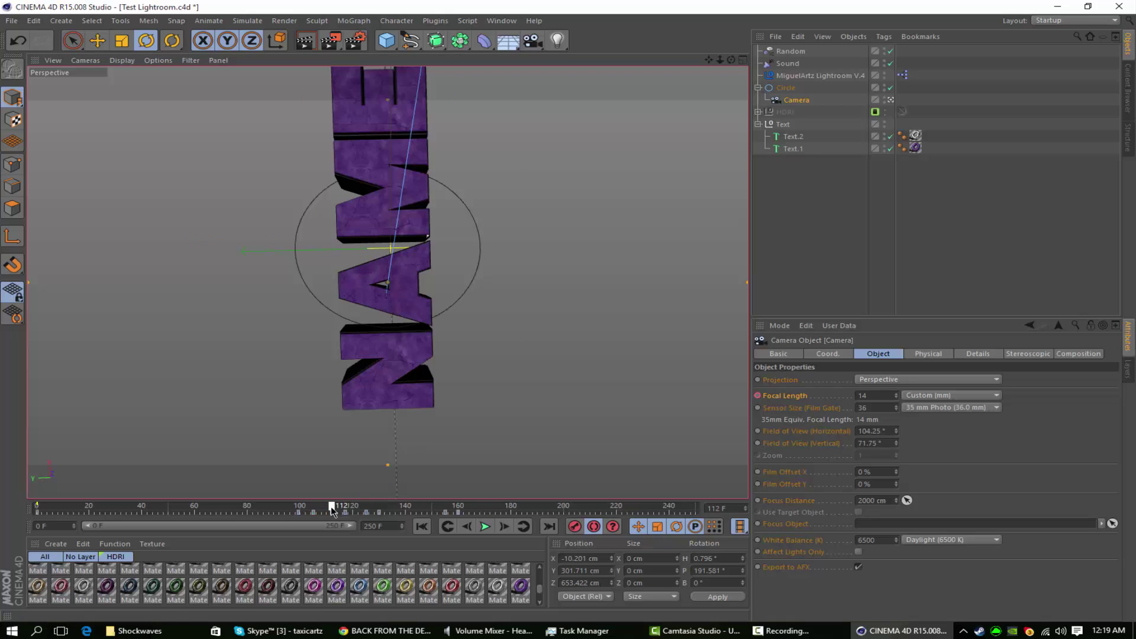
pyautogui.moveTo(722, 60); pyautogui.dragTo(744, 60)
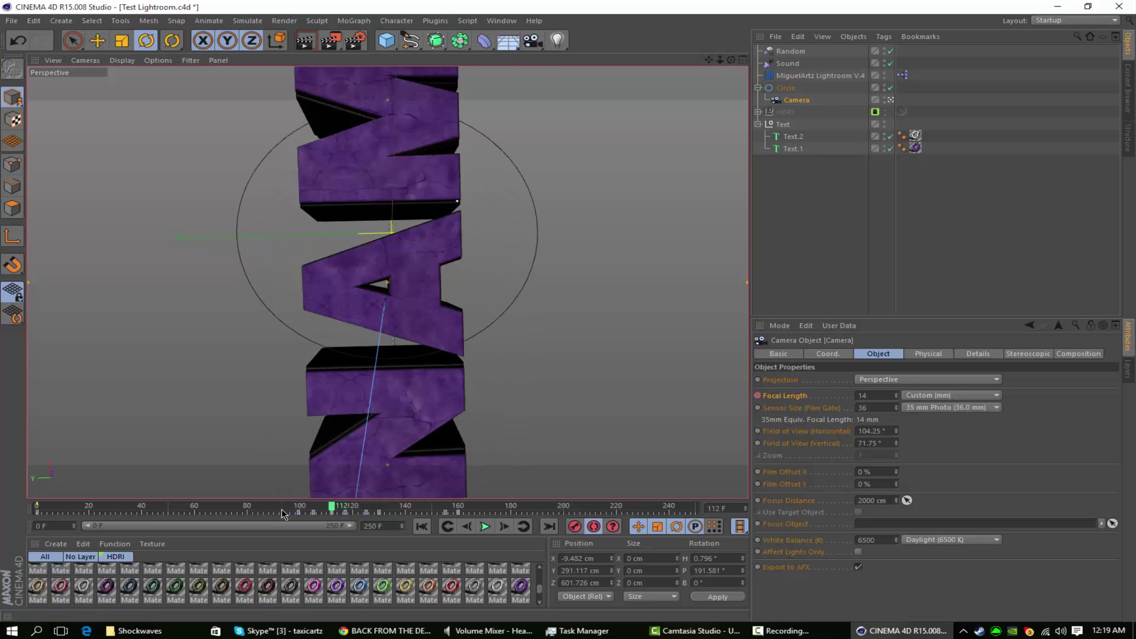
pyautogui.click(491, 526)
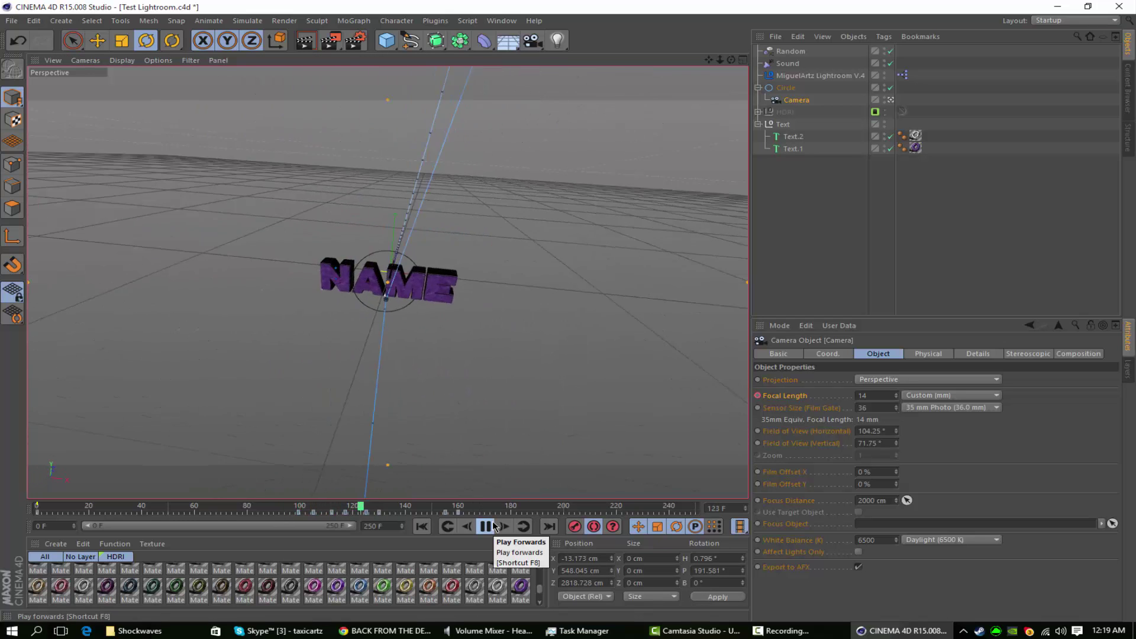
# Move the Camera closer at frame 117 to about X -6.3, Y 299.9, Z 1337.4 cm and at frame 125 to X -5.6, Y 289.0, Z 1284.6 cm
pyautogui.click(491, 526)
pyautogui.moveTo(334, 509); pyautogui.dragTo(345, 508)
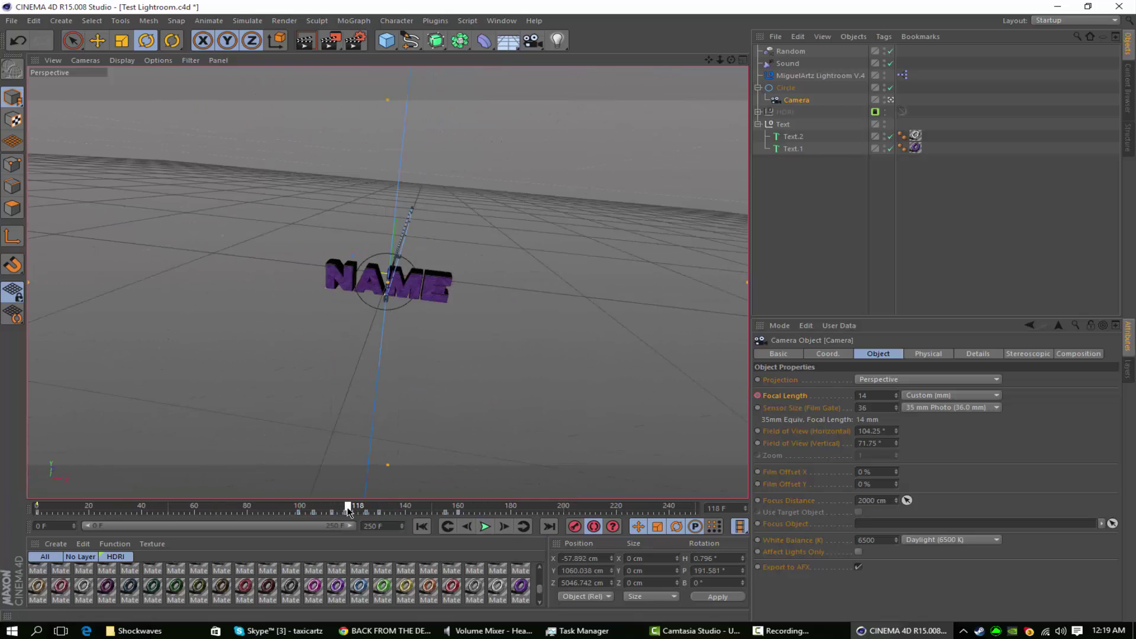
pyautogui.keyDown('alt'); pyautogui.moveTo(379, 331); pyautogui.dragTo(461, 331, button='right'); pyautogui.keyUp('alt')
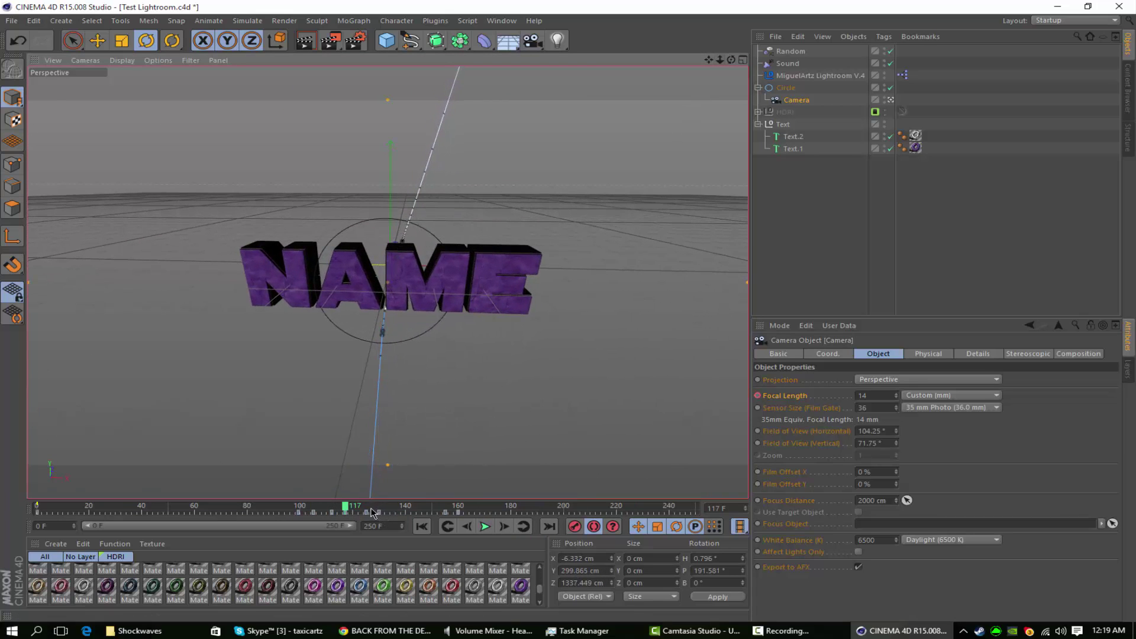
pyautogui.moveTo(371, 510); pyautogui.dragTo(367, 510)
pyautogui.moveTo(720, 59); pyautogui.dragTo(745, 59)
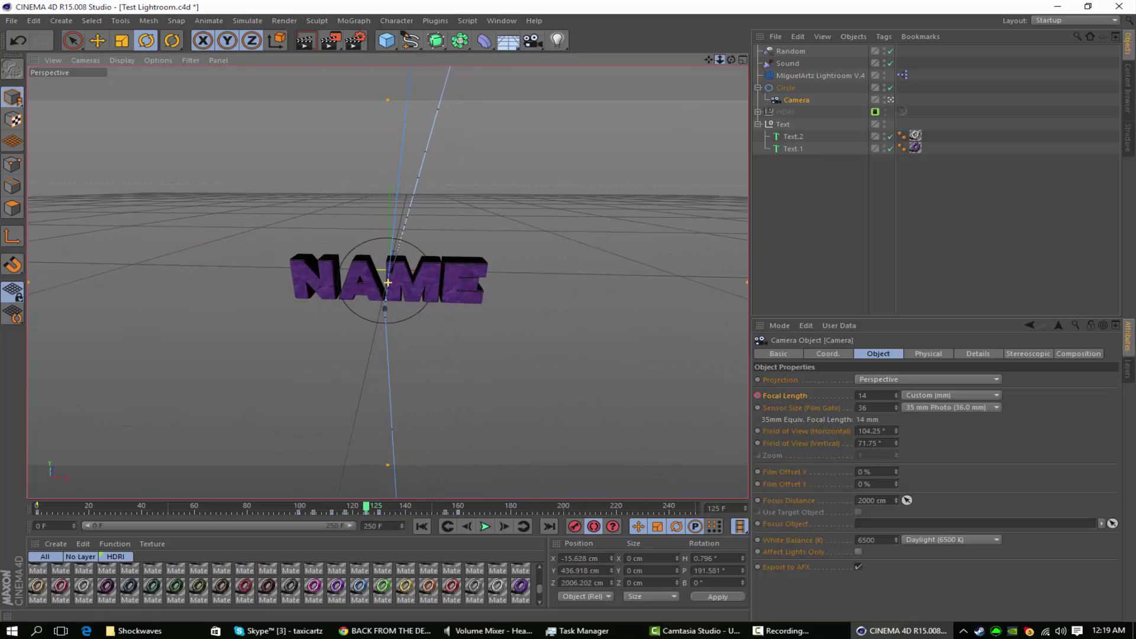
pyautogui.scroll(2, 387, 282)
# Move the Camera closer at frame 160 to about X -5.2, Y 282.4, Z 1252.4 cm and play the animation
pyautogui.click(432, 506)
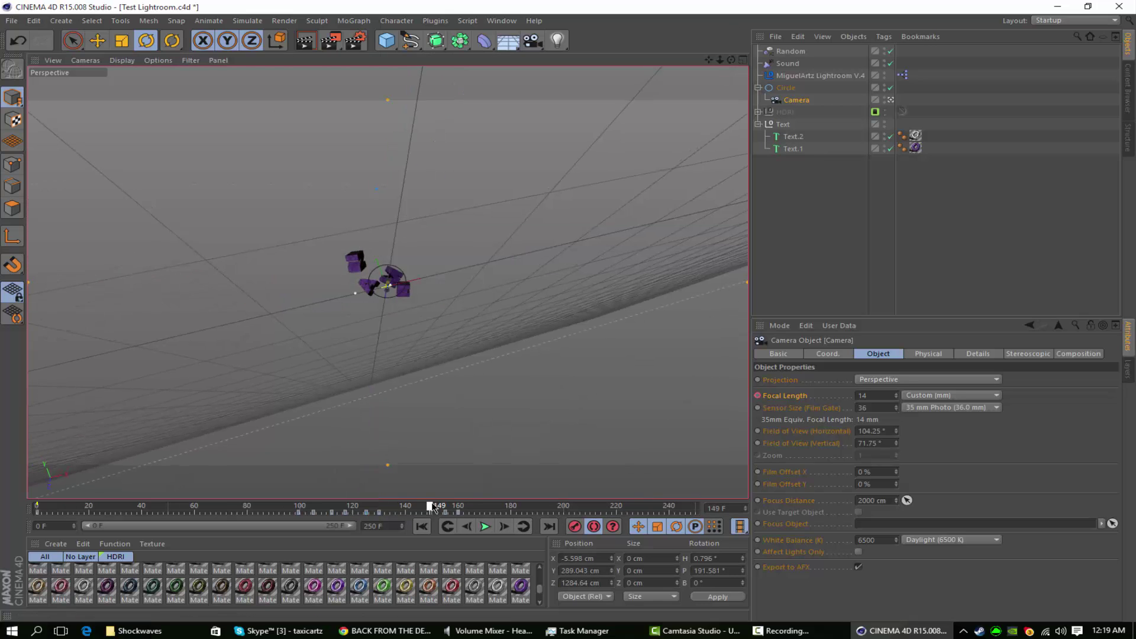
pyautogui.moveTo(433, 507); pyautogui.dragTo(459, 506)
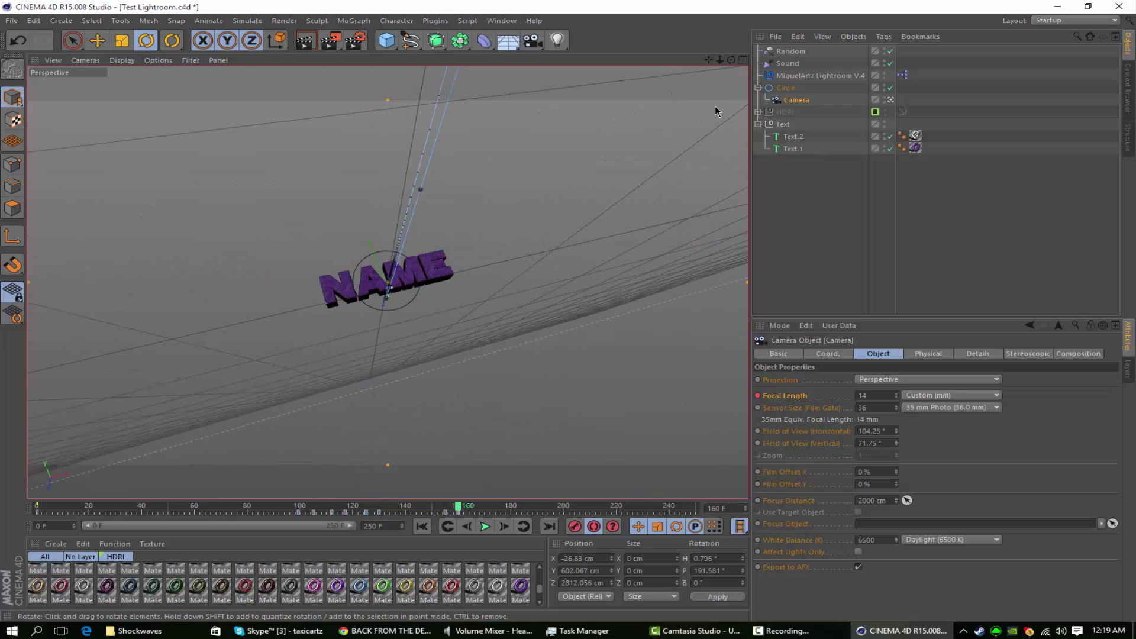
pyautogui.moveTo(720, 60)
pyautogui.mouseDown()
pyautogui.moveTo(730, 61)
pyautogui.moveTo(704, 64)
pyautogui.mouseUp()
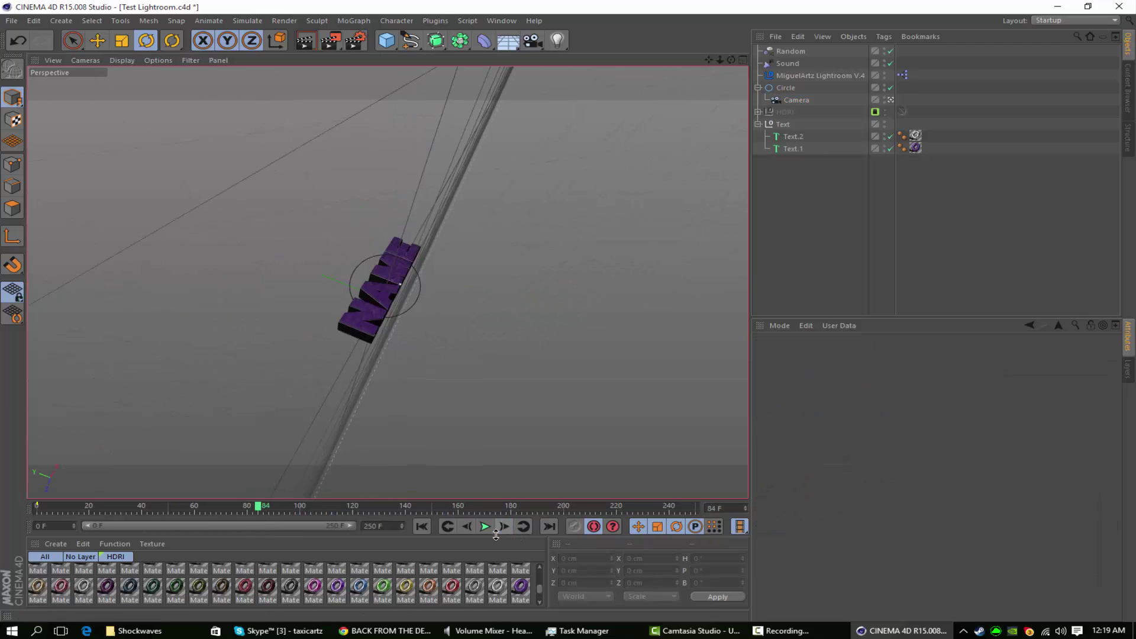
pyautogui.click(485, 526)
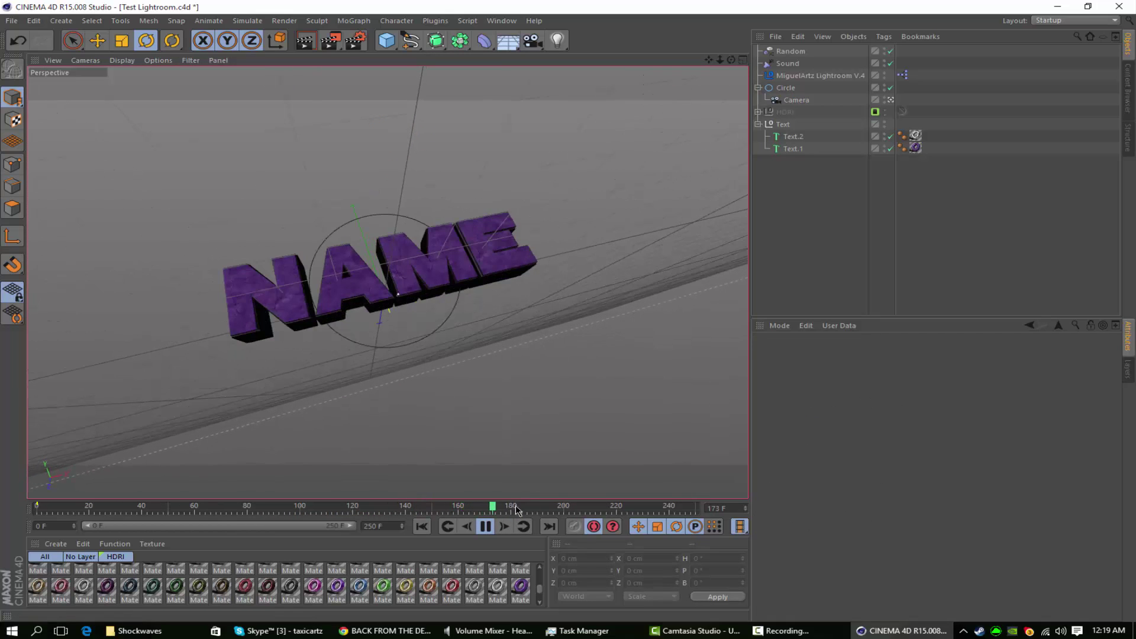
pyautogui.click(485, 526)
# Keyframe the Circle's rotation at frame 160 at about H -145.7°, P -30.6°, B -149.8° and play the animation
pyautogui.click(785, 87)
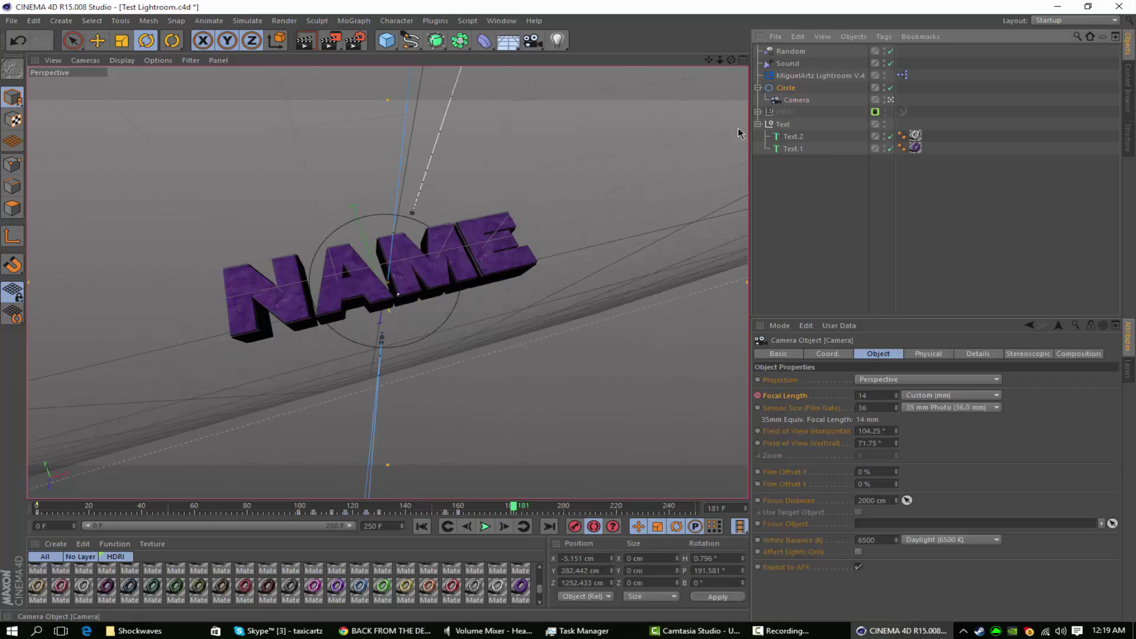
pyautogui.click(457, 509)
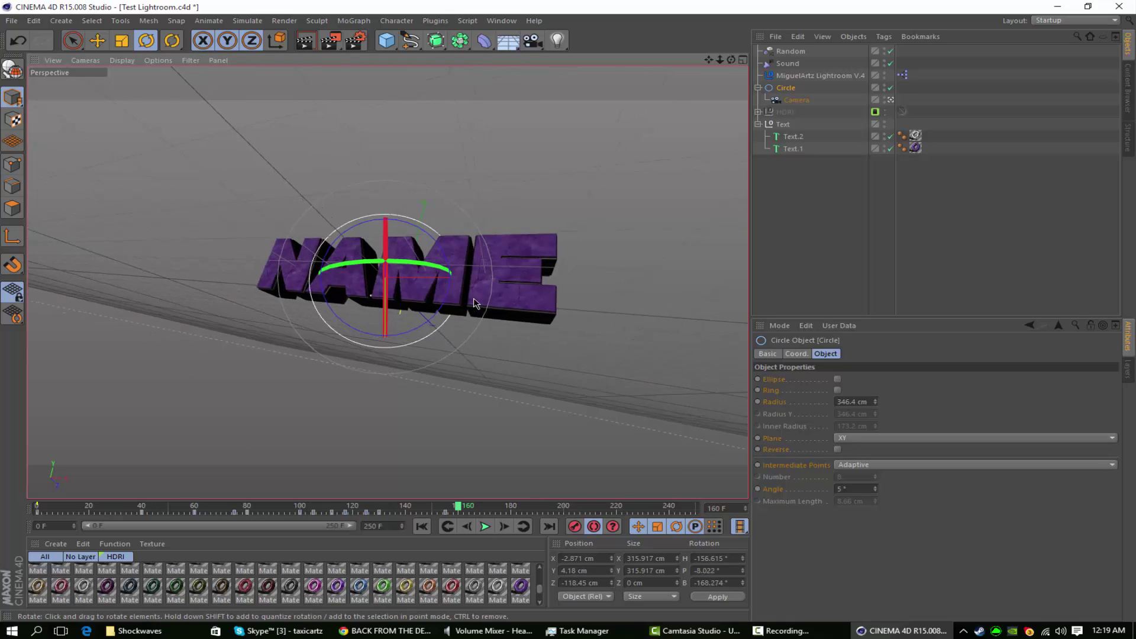
pyautogui.moveTo(473, 303); pyautogui.dragTo(324, 255)
pyautogui.click(575, 526)
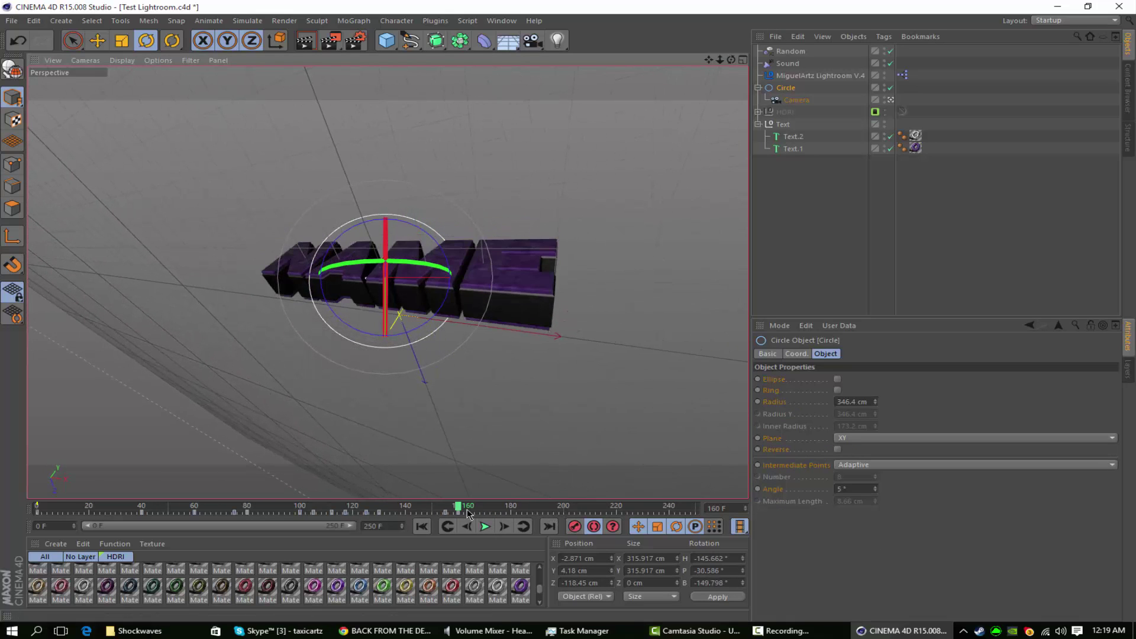
pyautogui.click(138, 512)
pyautogui.click(486, 528)
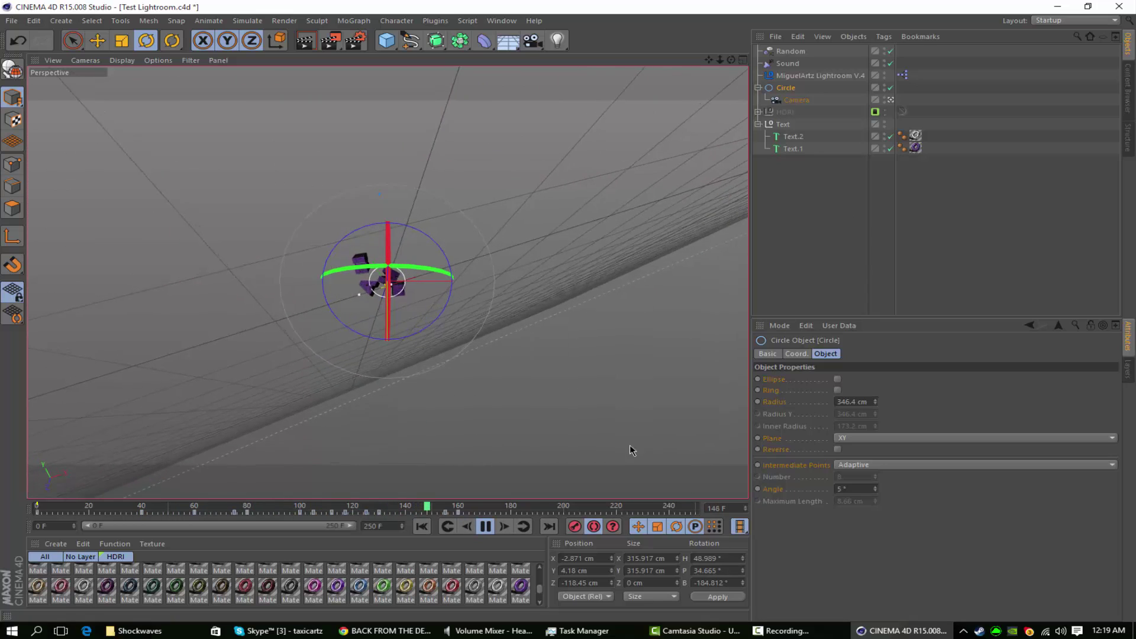
pyautogui.click(484, 525)
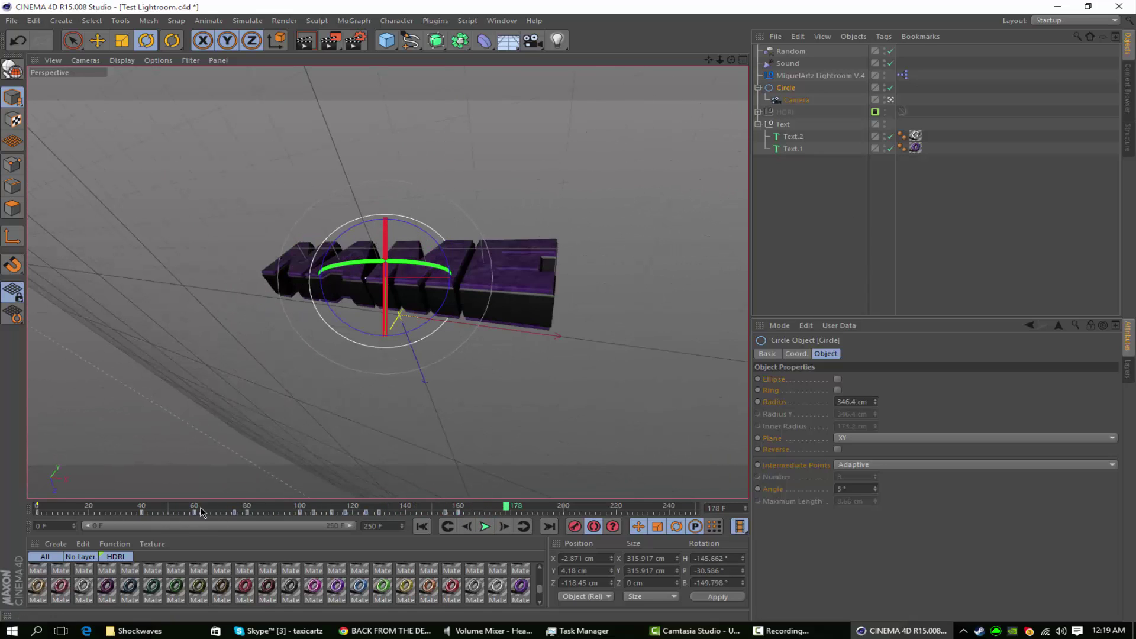
# Shift the Camera's keyframe at frame 99 to frame 100
pyautogui.click(796, 100)
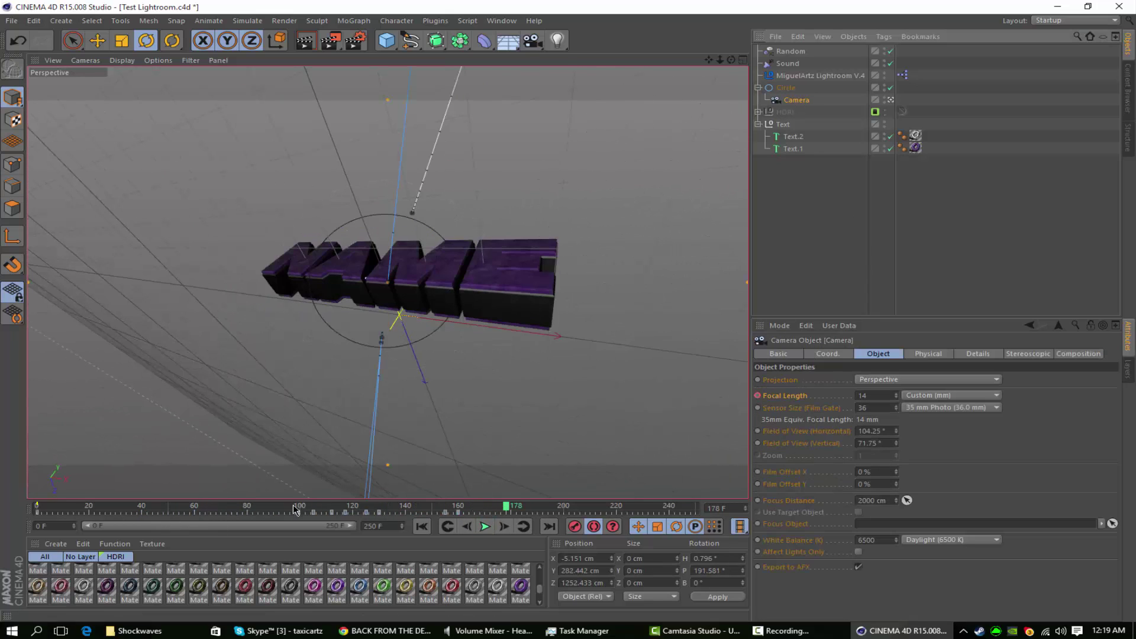
pyautogui.moveTo(296, 509); pyautogui.dragTo(37, 510)
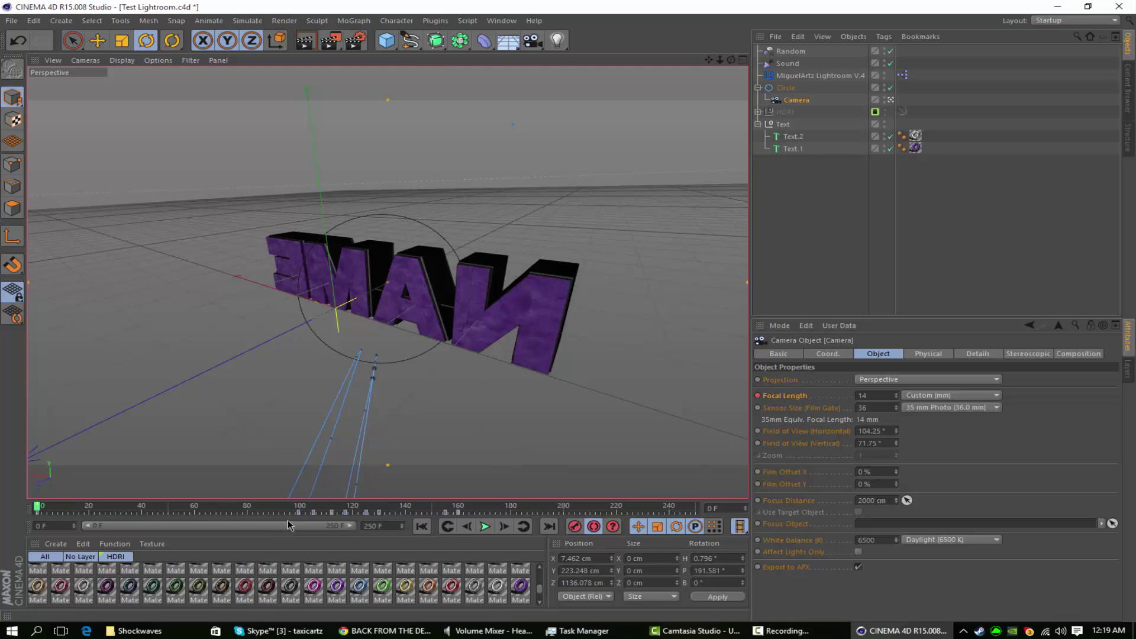
pyautogui.moveTo(300, 512); pyautogui.dragTo(302, 514)
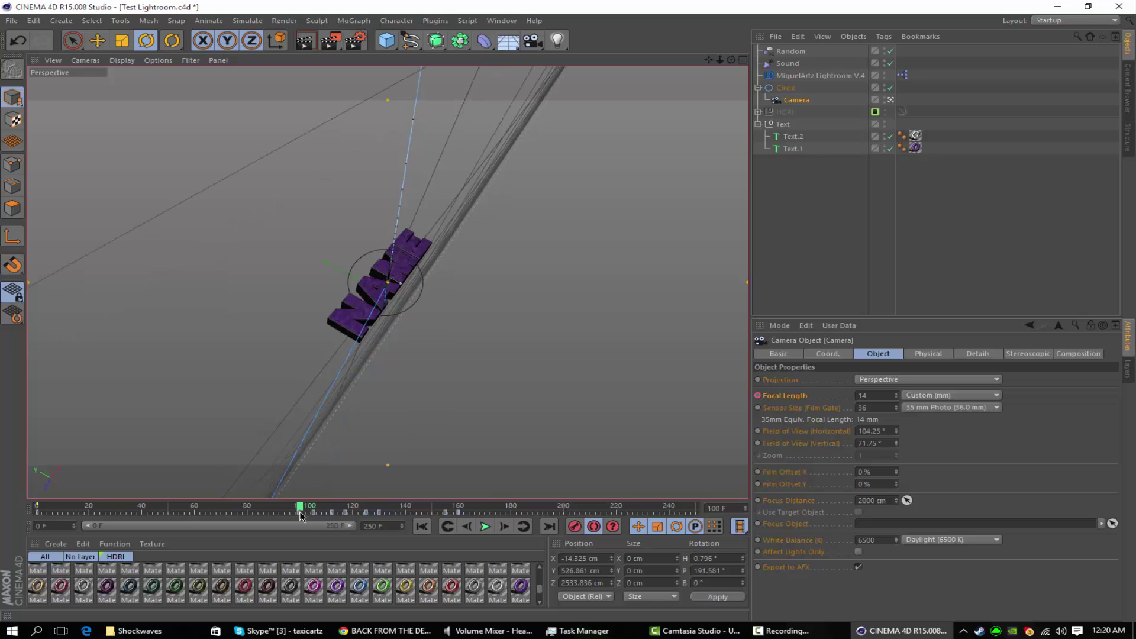
pyautogui.click(300, 513)
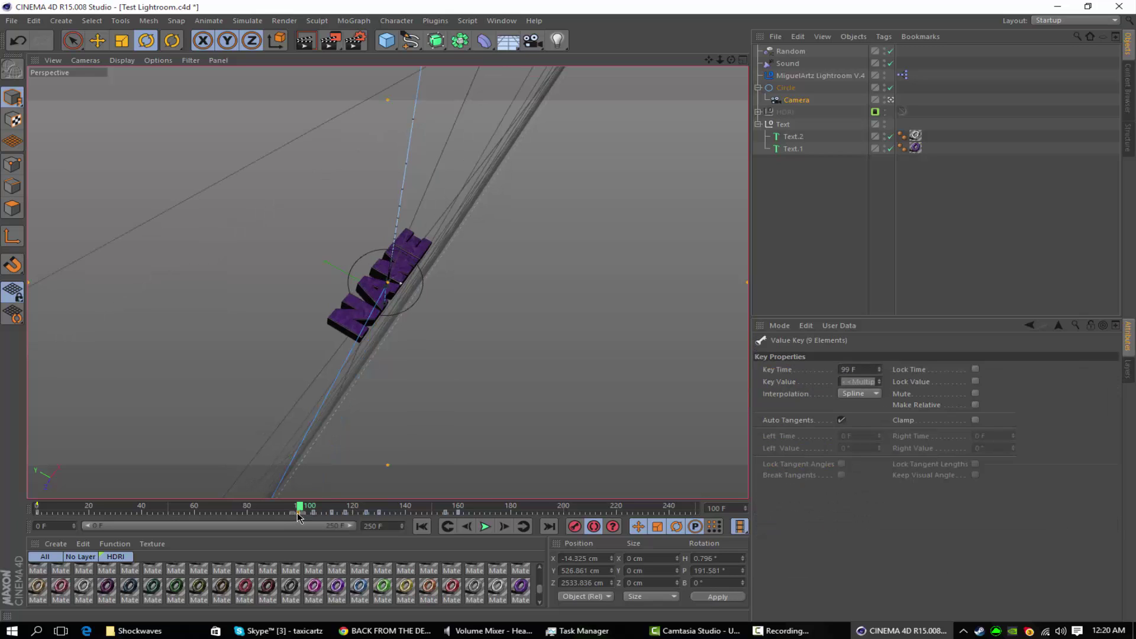
pyautogui.moveTo(299, 514); pyautogui.dragTo(301, 514)
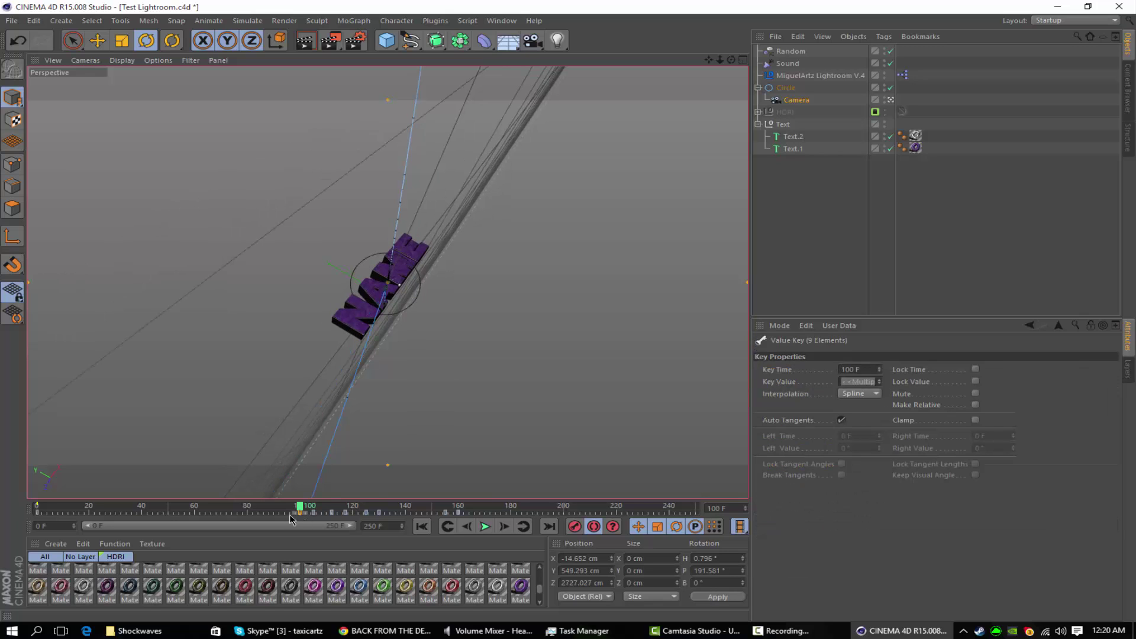
# Move the Camera closer at frame 100 to about X 6.9, Y 232.0, Z 1178.9 cm and record a keyframe
pyautogui.click(251, 510)
pyautogui.moveTo(296, 513); pyautogui.dragTo(299, 513)
pyautogui.moveTo(721, 61); pyautogui.dragTo(819, 61)
pyautogui.click(574, 527)
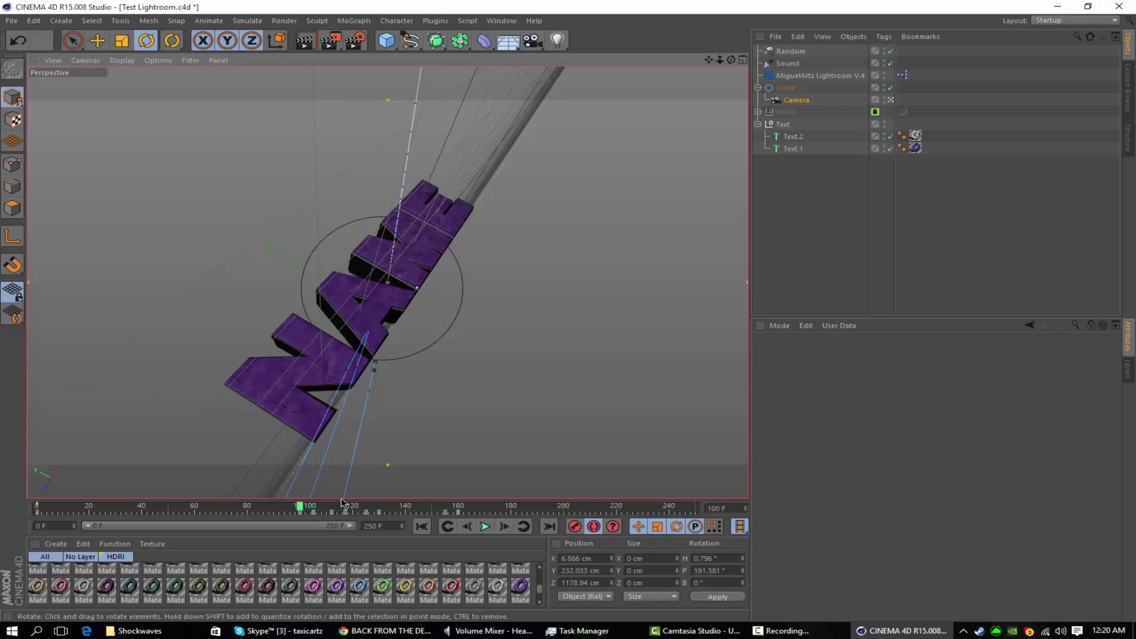
# Move the Camera closer at frame 105 to about X -6.9, Y 252.6, Z 413.8 cm and at frame 112 to X -5.5, Y 232.7, Z 316.6 cm
pyautogui.click(332, 511)
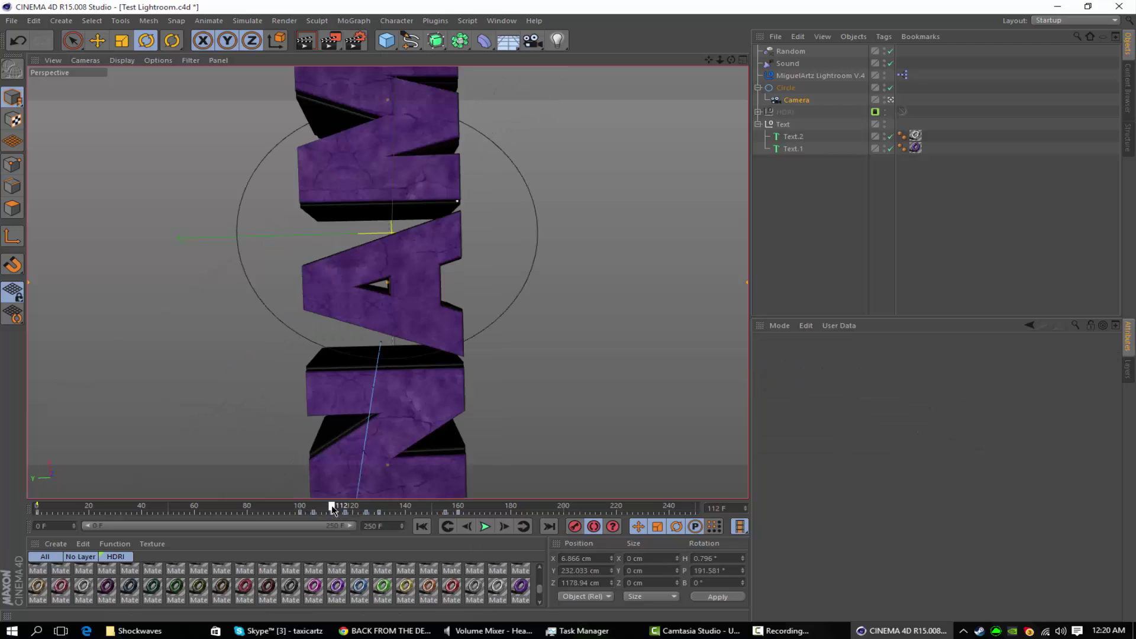
pyautogui.moveTo(326, 510)
pyautogui.mouseDown()
pyautogui.moveTo(288, 509)
pyautogui.moveTo(314, 515)
pyautogui.mouseUp()
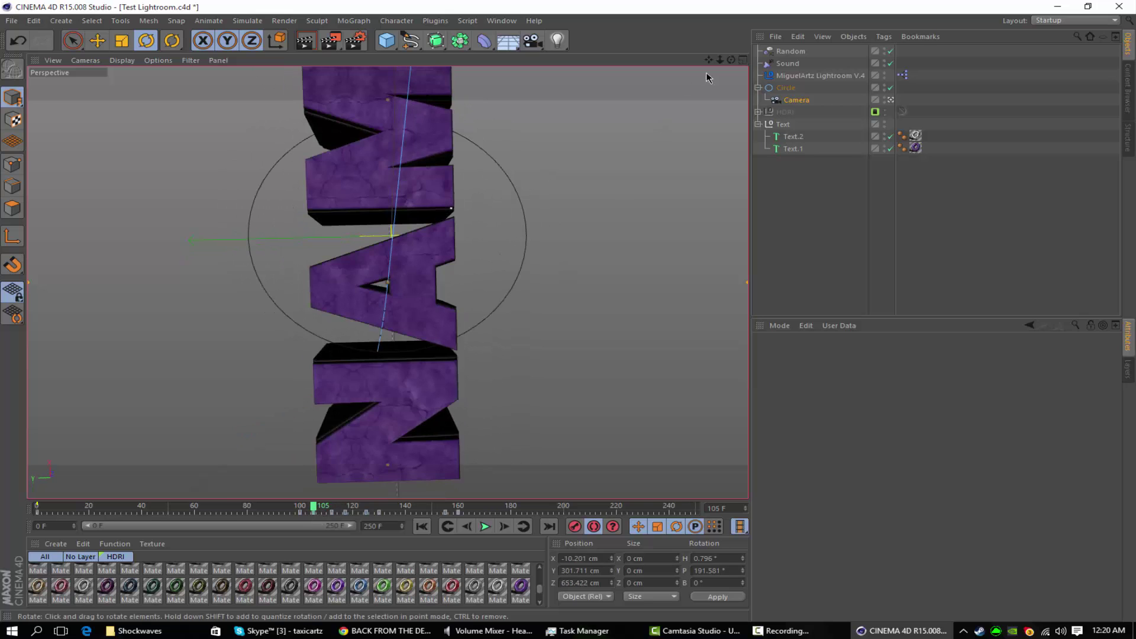
pyautogui.moveTo(722, 62); pyautogui.dragTo(587, 242)
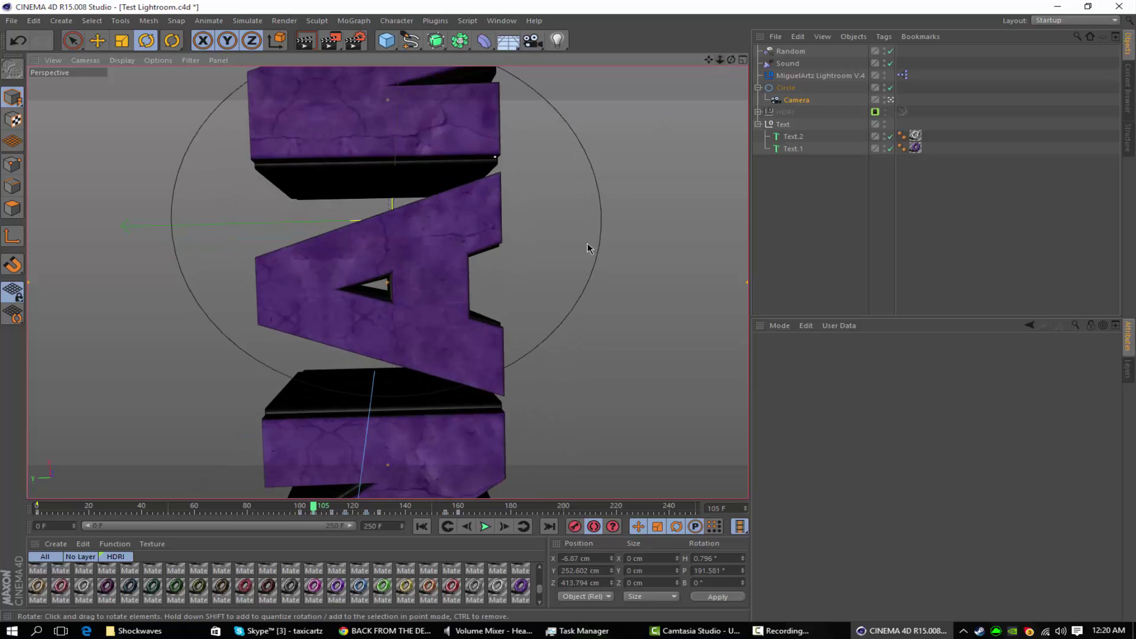
pyautogui.click(331, 513)
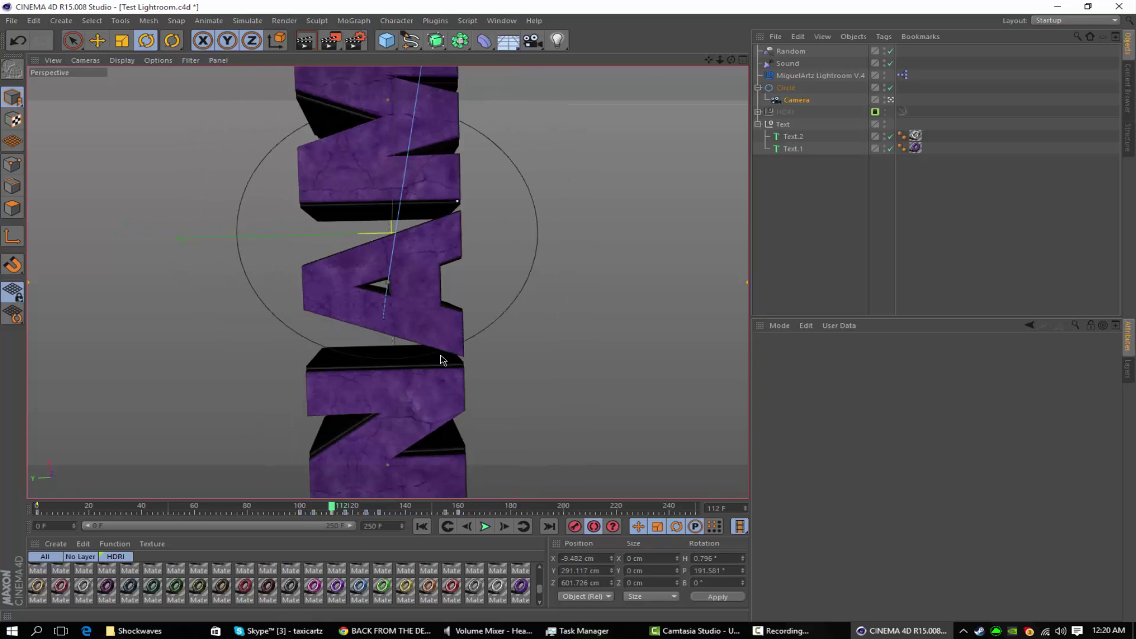
pyautogui.moveTo(719, 60); pyautogui.dragTo(628, 177)
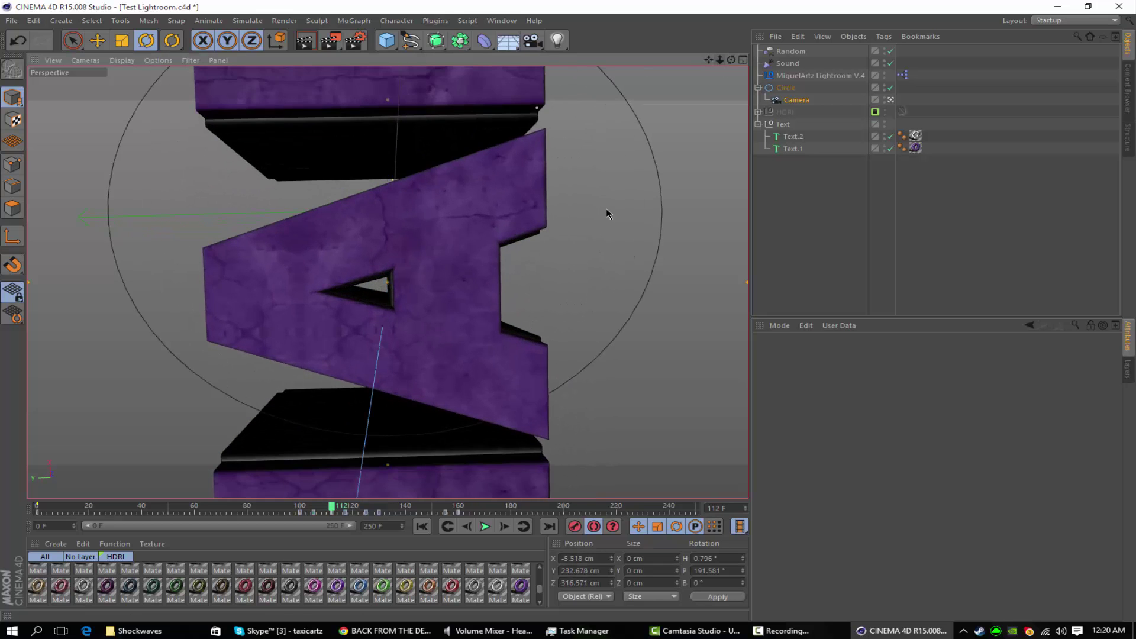
# Play the animation twice from before frame 100 to review the closer Camera zooms, and clear the selection
pyautogui.click(282, 508)
pyautogui.click(484, 526)
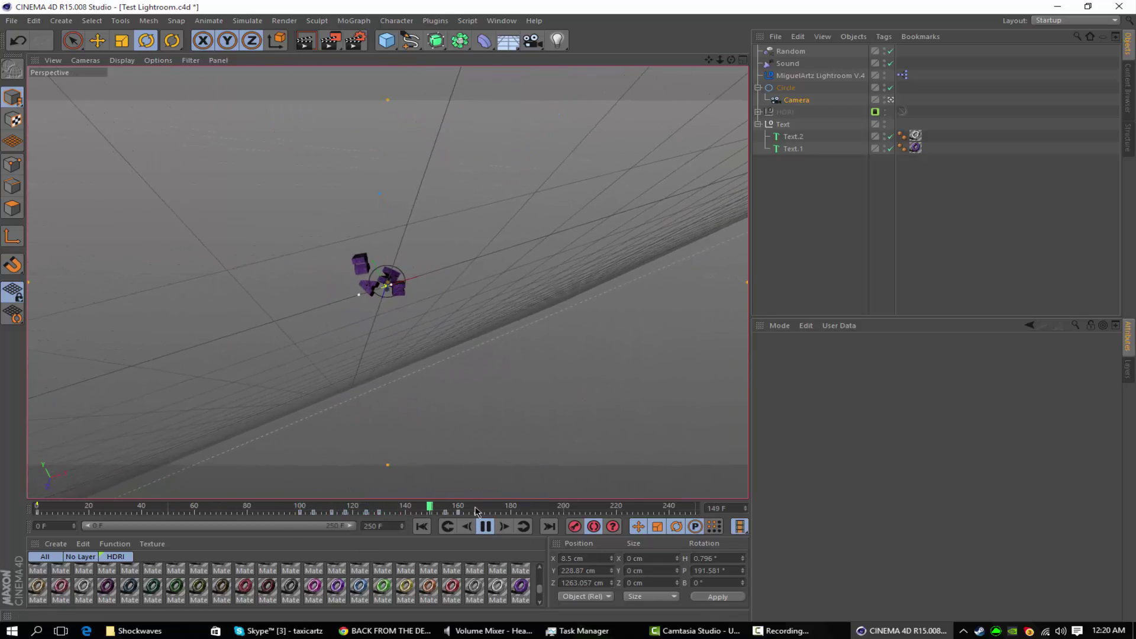
pyautogui.click(481, 530)
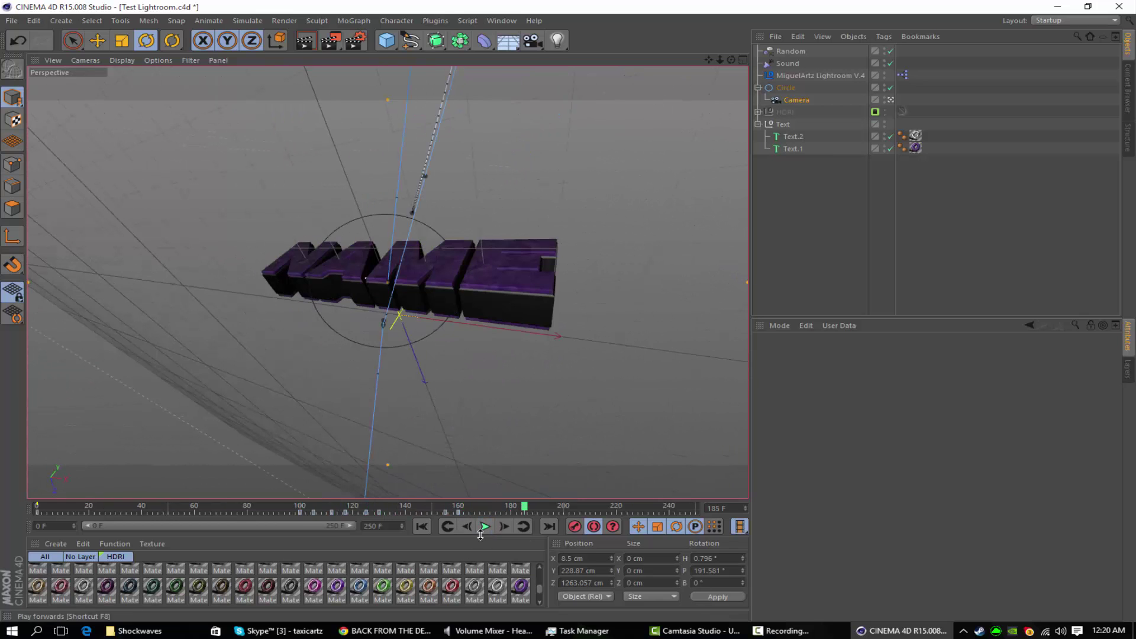
pyautogui.click(211, 512)
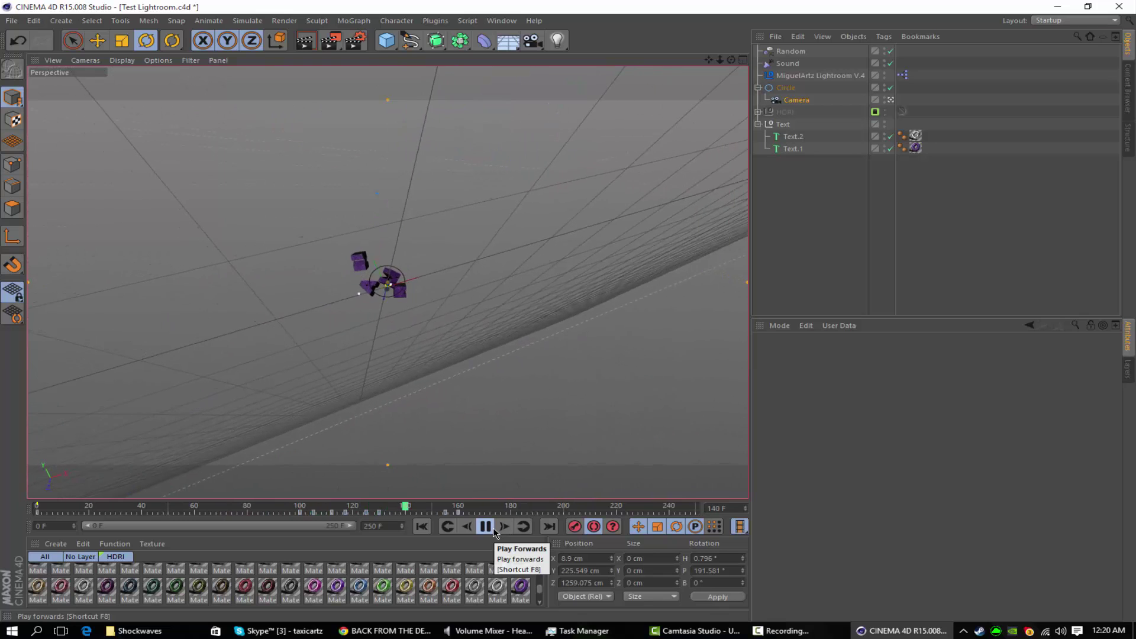
pyautogui.click(494, 531)
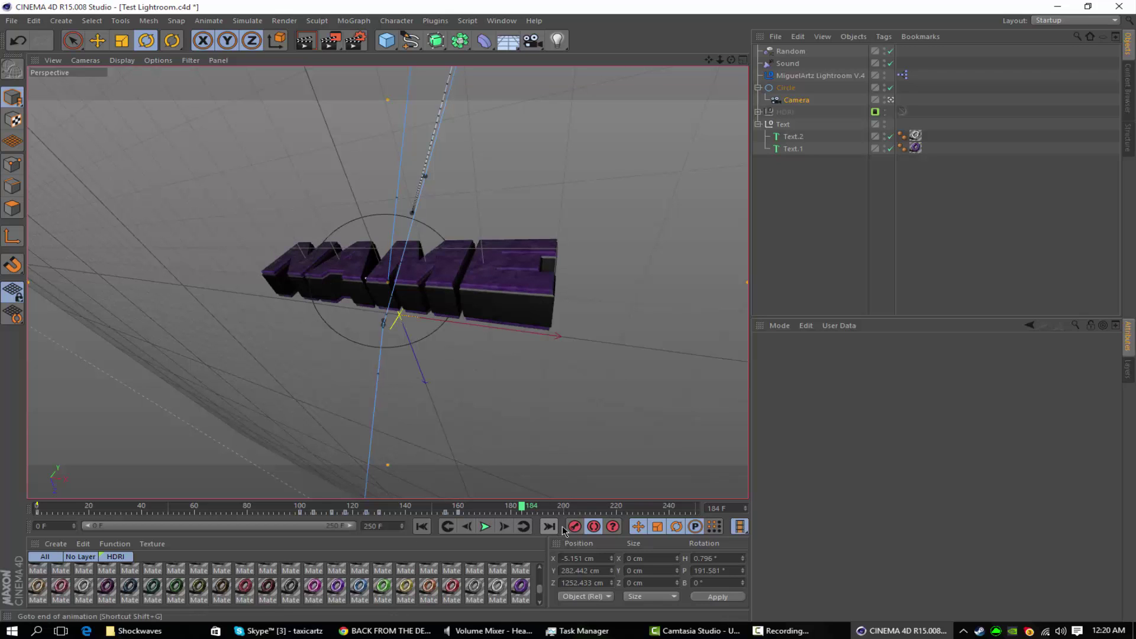
pyautogui.click(466, 453)
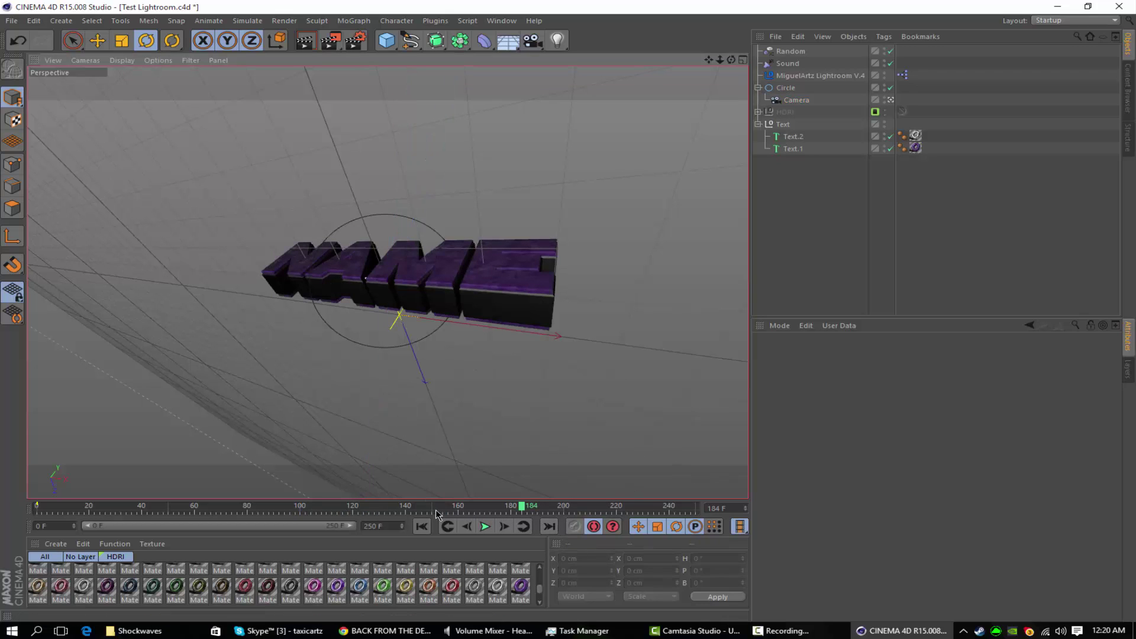
# Keyframe the Circle's rotation at frame 179 at about H -219.2°, P 28.9°, B -238.7° and play the animation
pyautogui.click(786, 88)
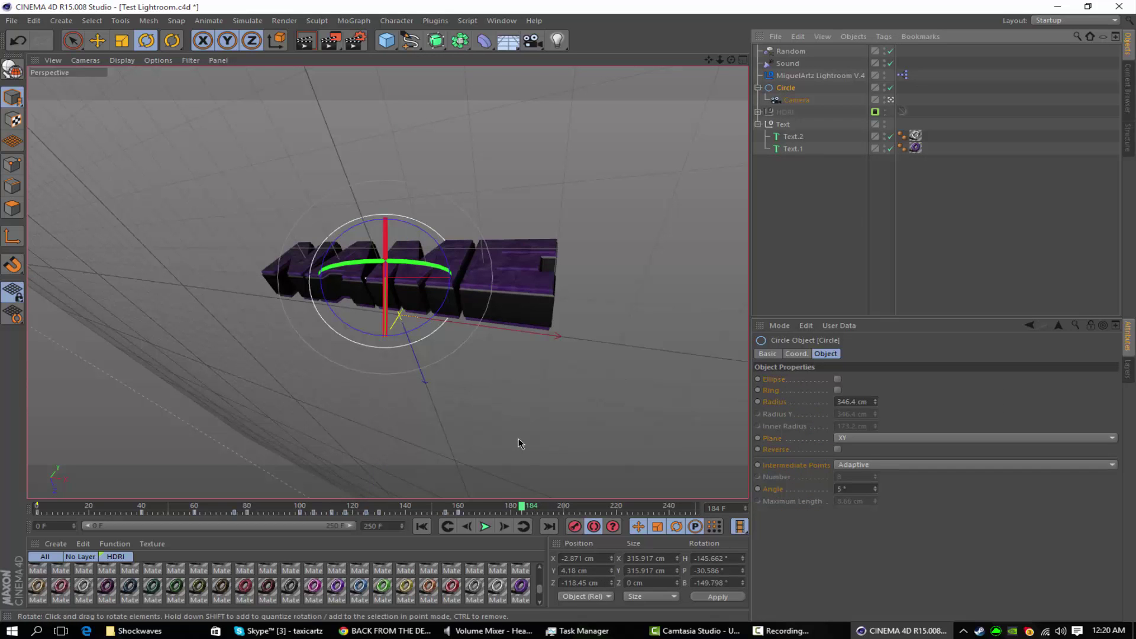
pyautogui.click(452, 508)
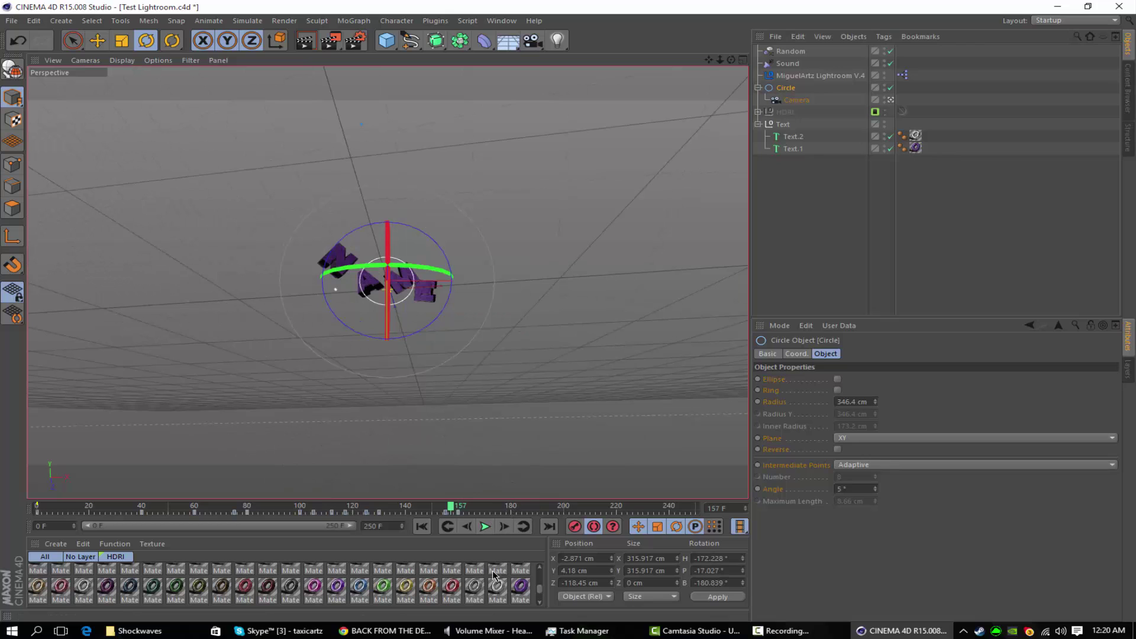
pyautogui.click(487, 508)
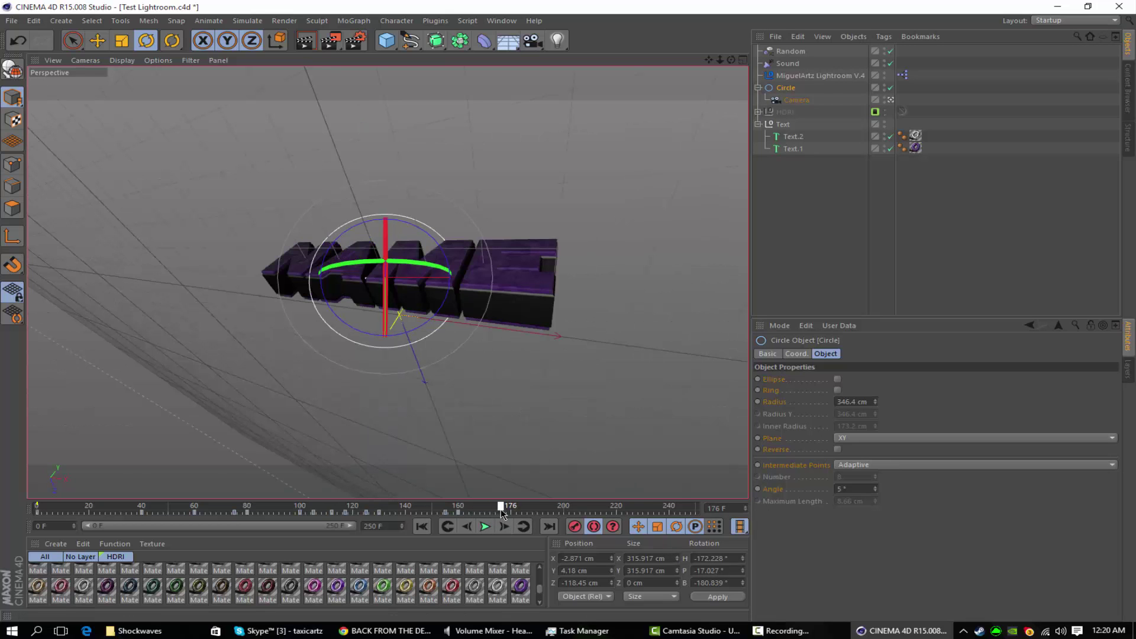
pyautogui.click(440, 512)
pyautogui.click(486, 528)
pyautogui.click(487, 532)
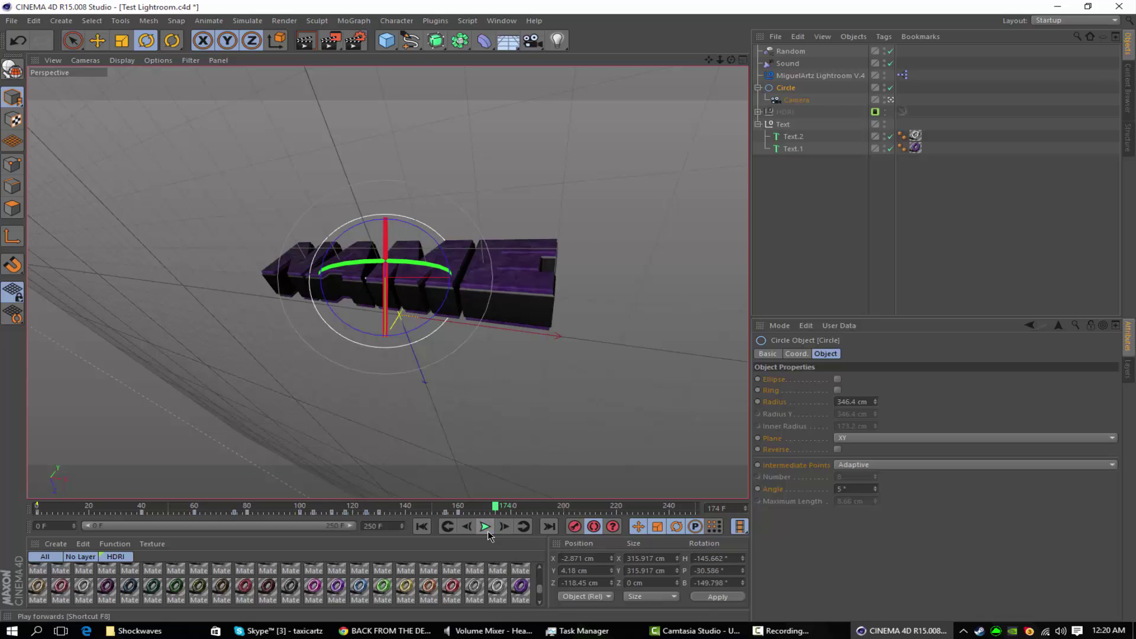
pyautogui.click(486, 531)
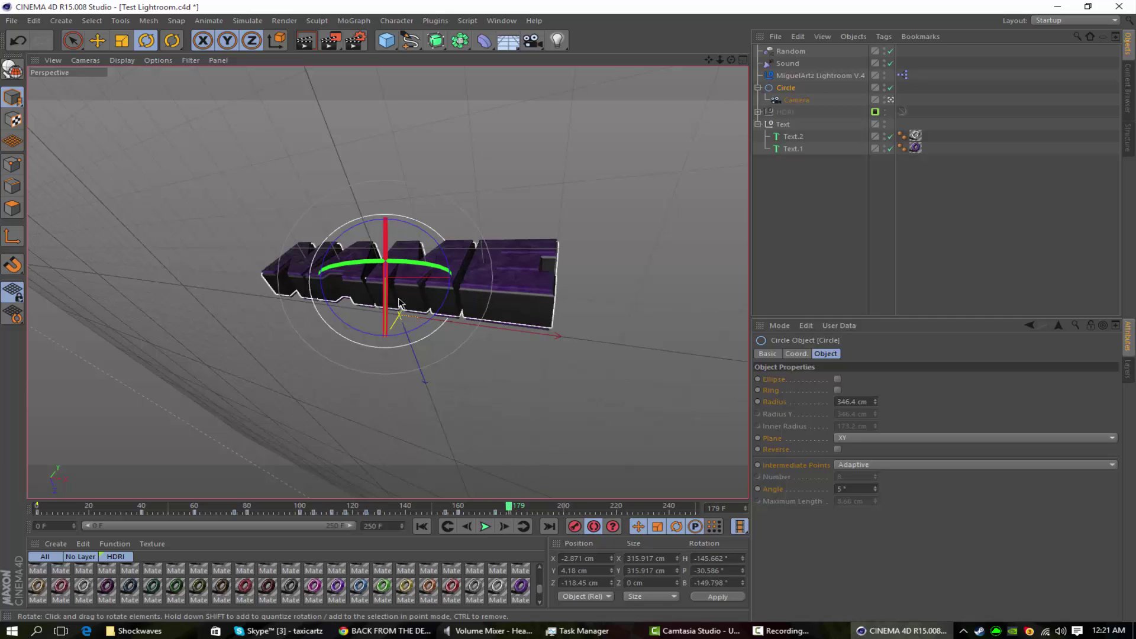
pyautogui.moveTo(413, 321); pyautogui.dragTo(284, 233)
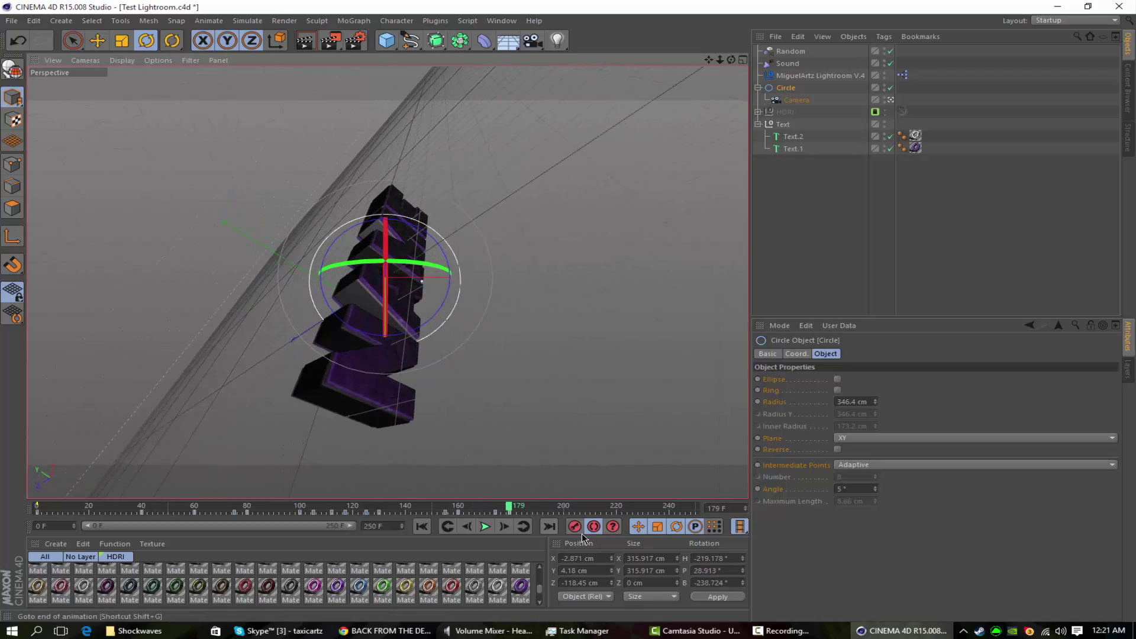
pyautogui.click(419, 508)
pyautogui.click(486, 527)
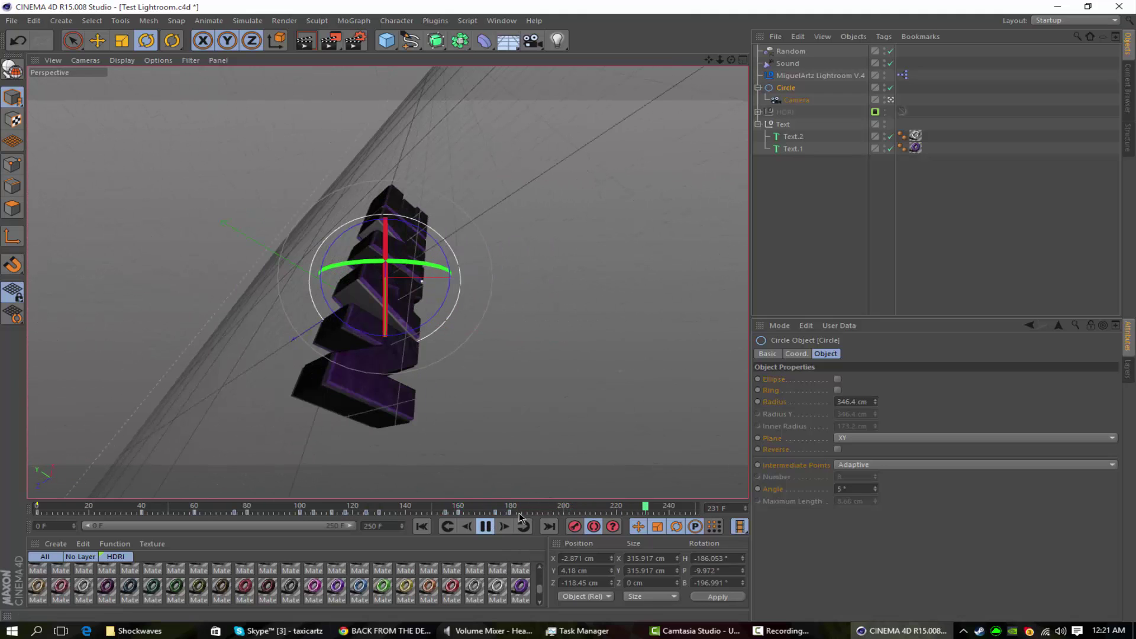
# Review the timing near frame 200, rotate the Circle at frame 205 to about H -171.5°, P -22.5°, B -188.9°, and record a keyframe
pyautogui.click(488, 498)
pyautogui.click(488, 507)
pyautogui.click(788, 88)
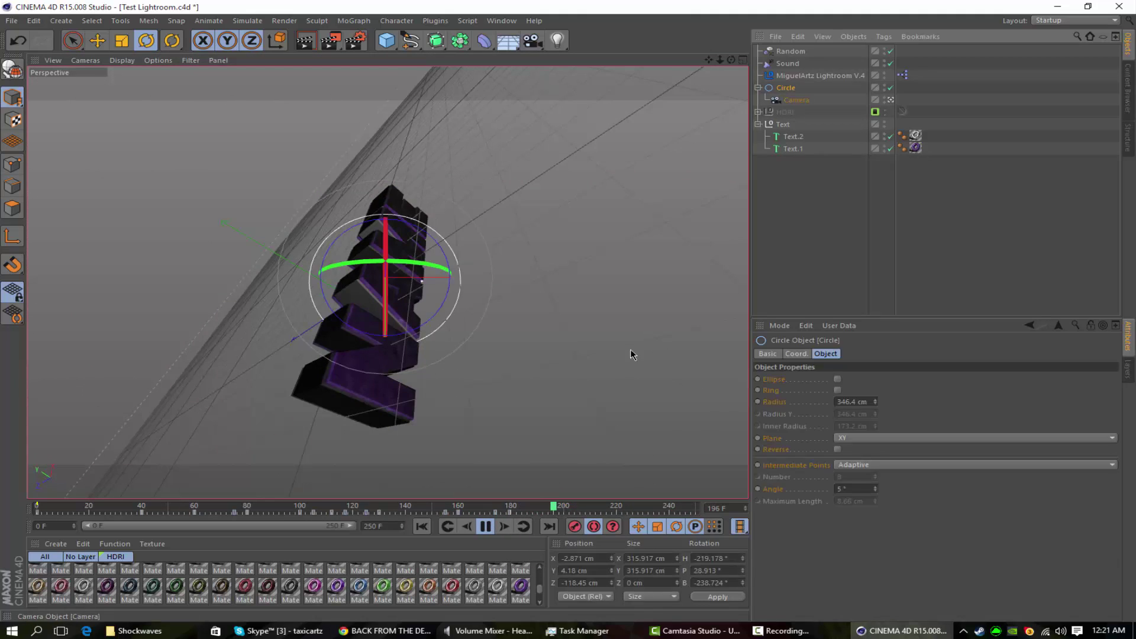
pyautogui.click(542, 508)
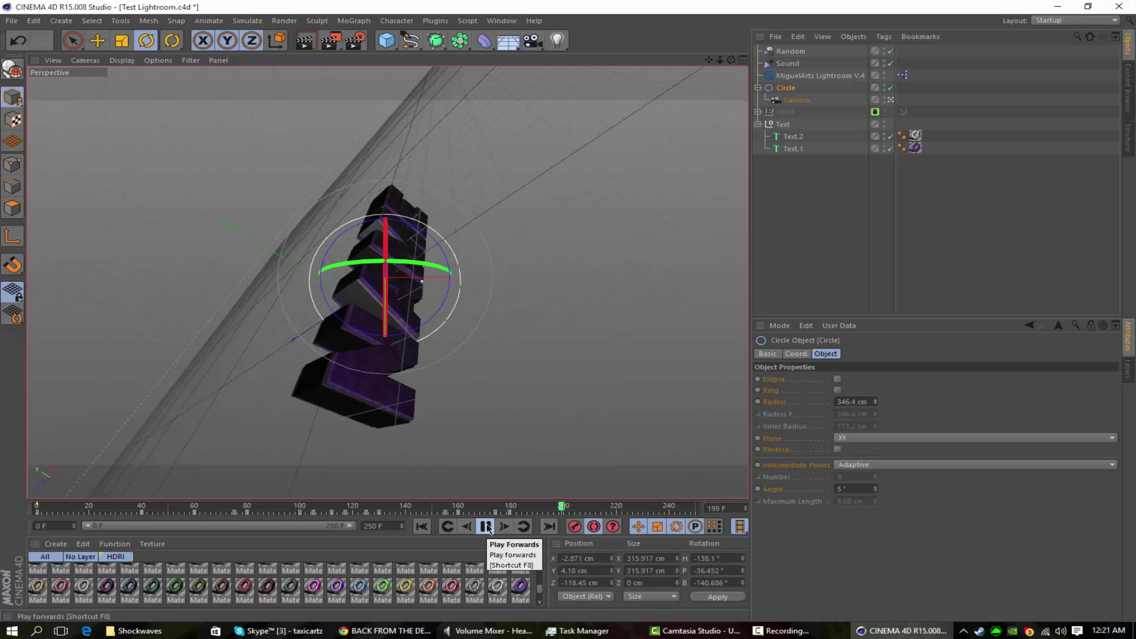
pyautogui.click(487, 528)
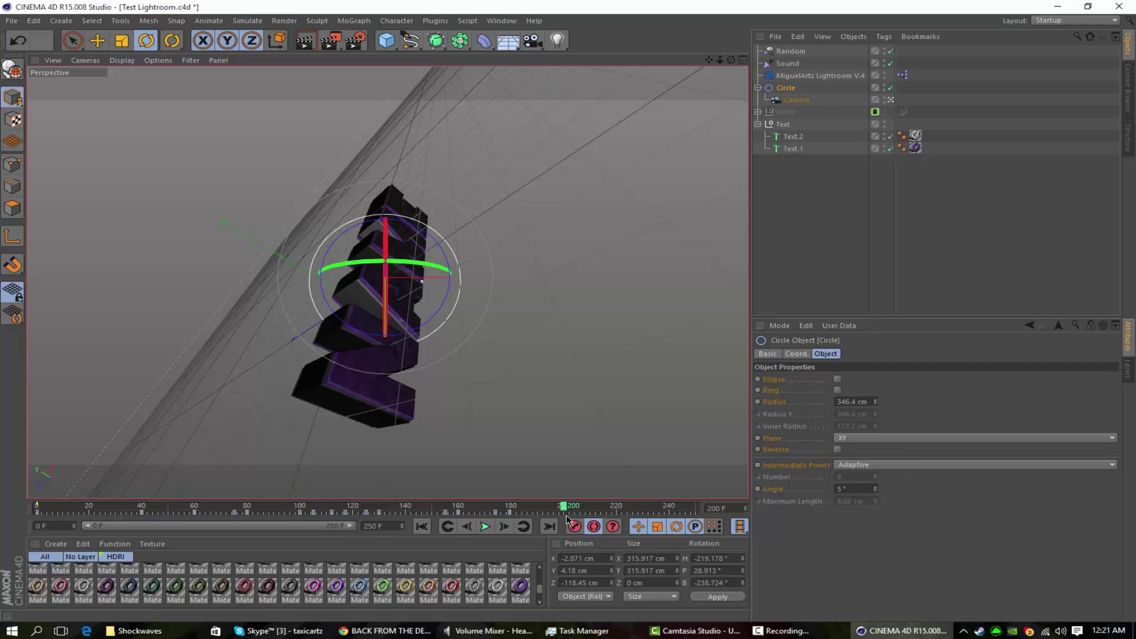
pyautogui.moveTo(563, 507); pyautogui.dragTo(578, 507)
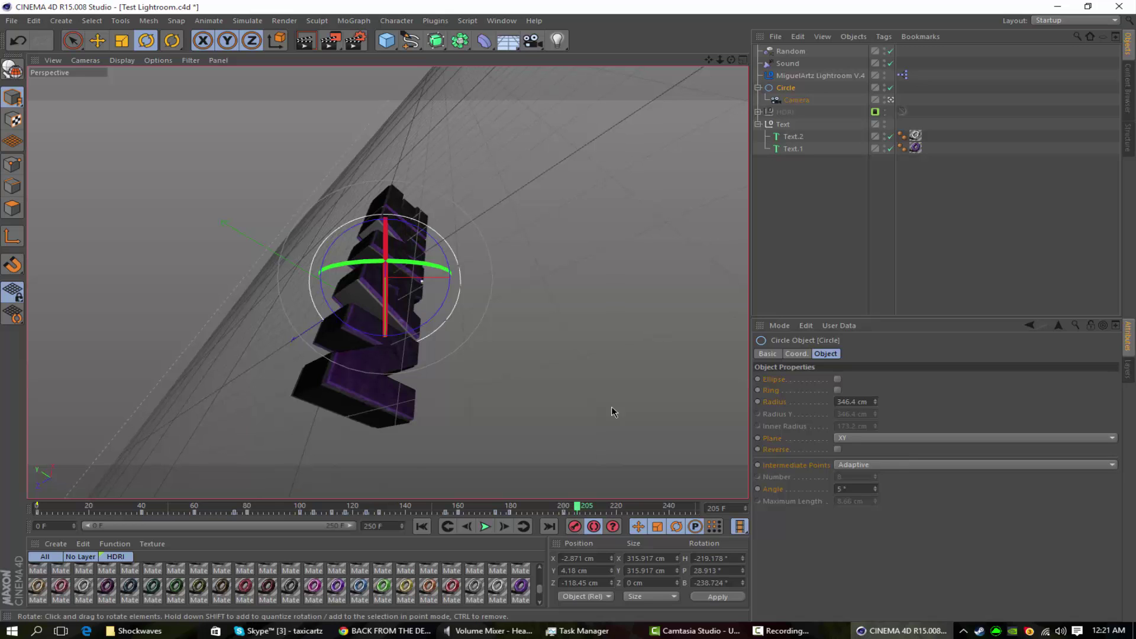
pyautogui.moveTo(439, 333); pyautogui.dragTo(510, 289)
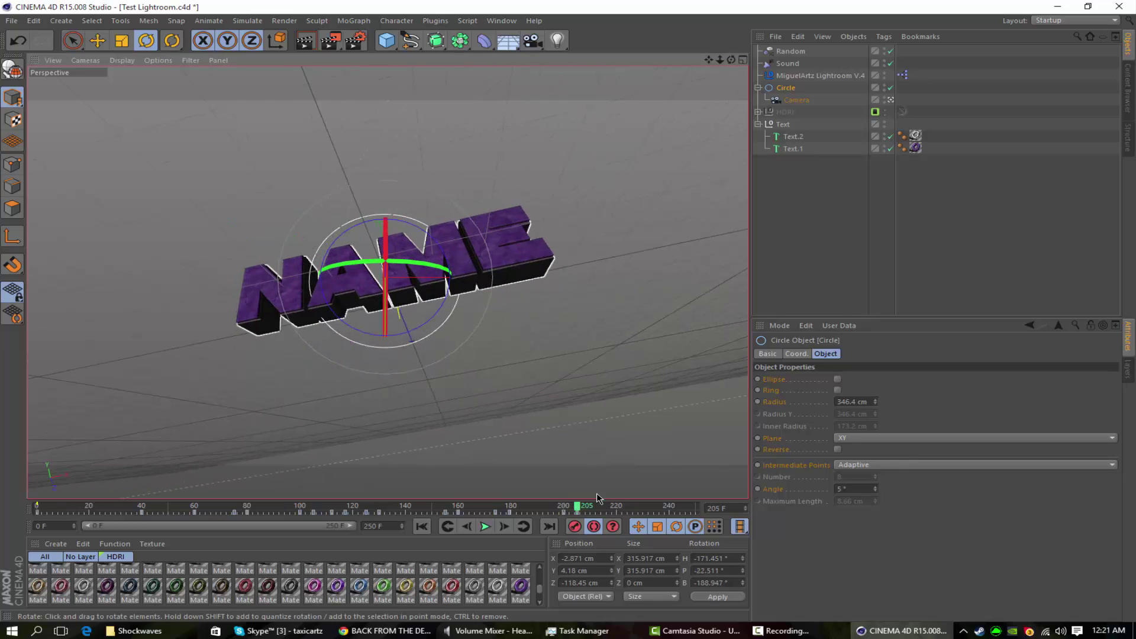
pyautogui.click(580, 526)
# Keyframe the Circle's current rotation at frame 230 and spin it to about B -554.9° at frame 250
pyautogui.click(638, 509)
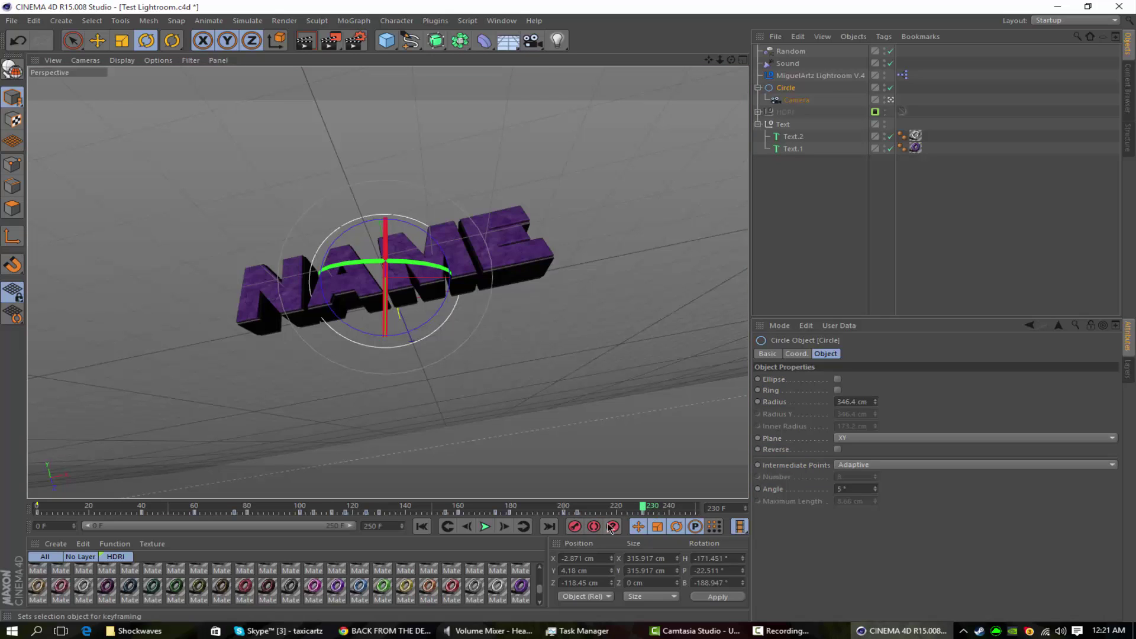
pyautogui.moveTo(442, 314)
pyautogui.mouseDown()
pyautogui.moveTo(223, 390)
pyautogui.moveTo(331, 355)
pyautogui.moveTo(438, 295)
pyautogui.moveTo(445, 302)
pyautogui.mouseUp()
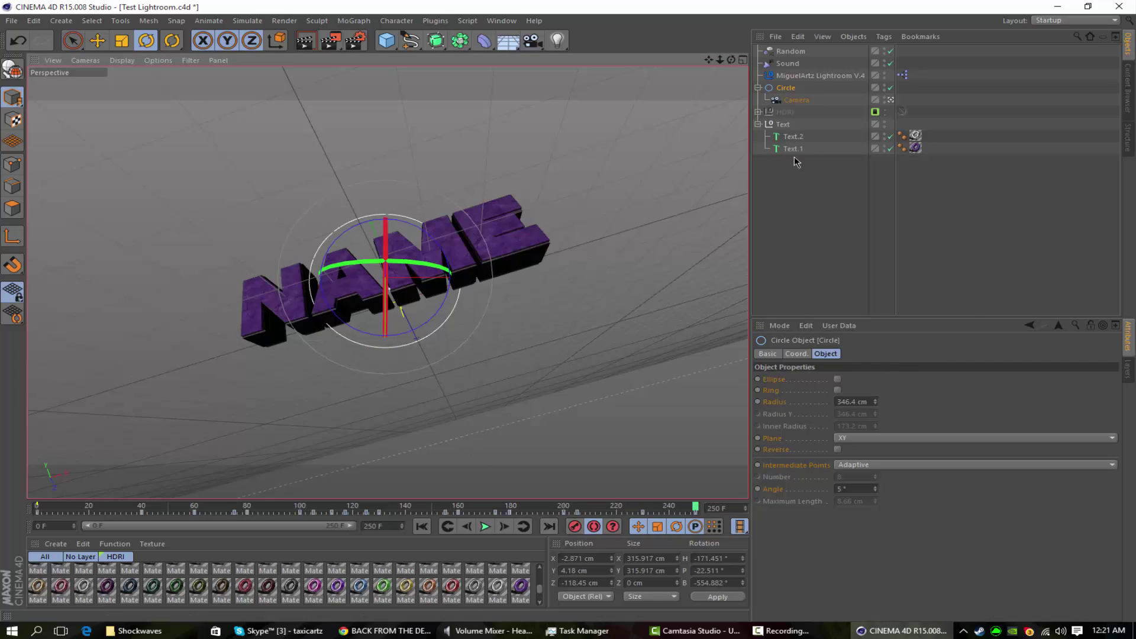
# Keyframe the Text null at frame 230 and rotate it at frame 250 to a pitch of about 363.6°
pyautogui.click(783, 124)
pyautogui.click(645, 509)
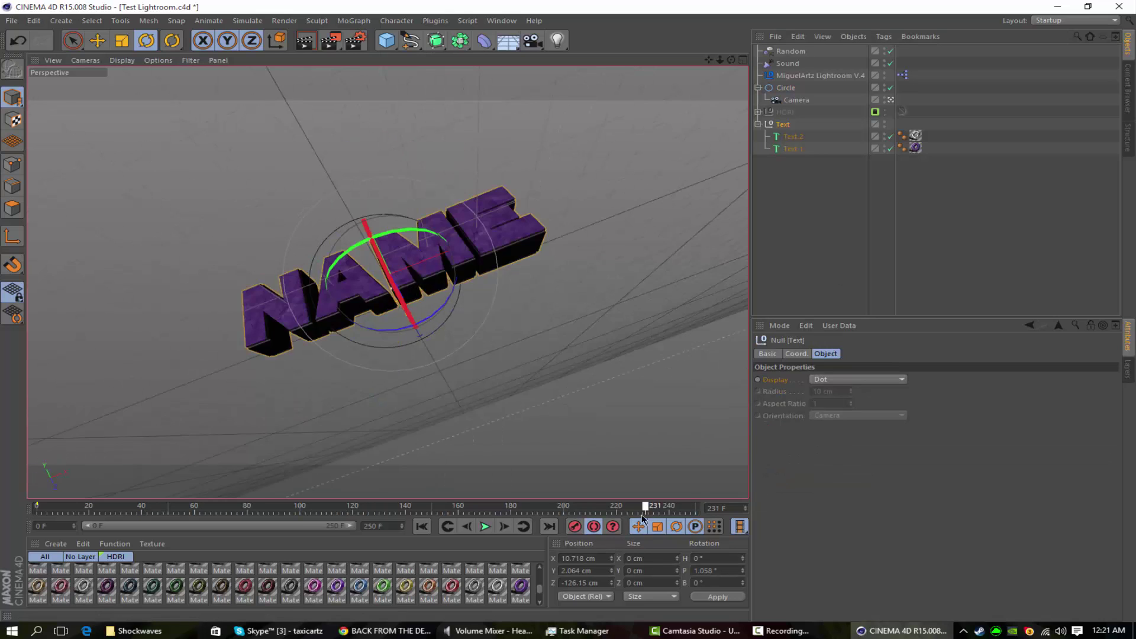
pyautogui.moveTo(642, 516); pyautogui.dragTo(641, 516)
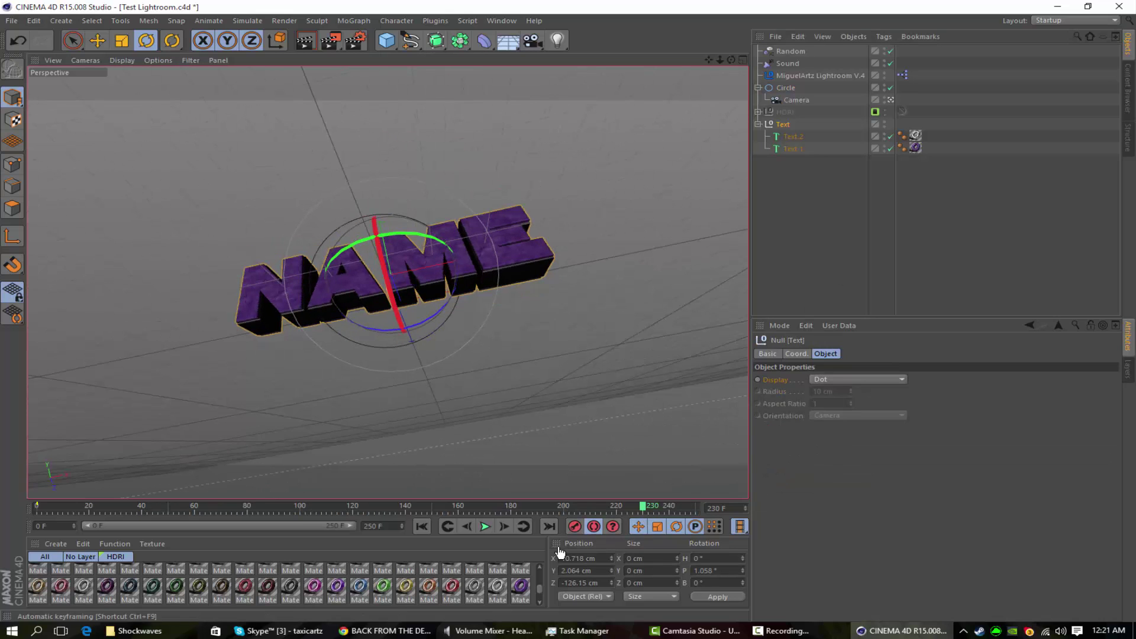
pyautogui.click(649, 513)
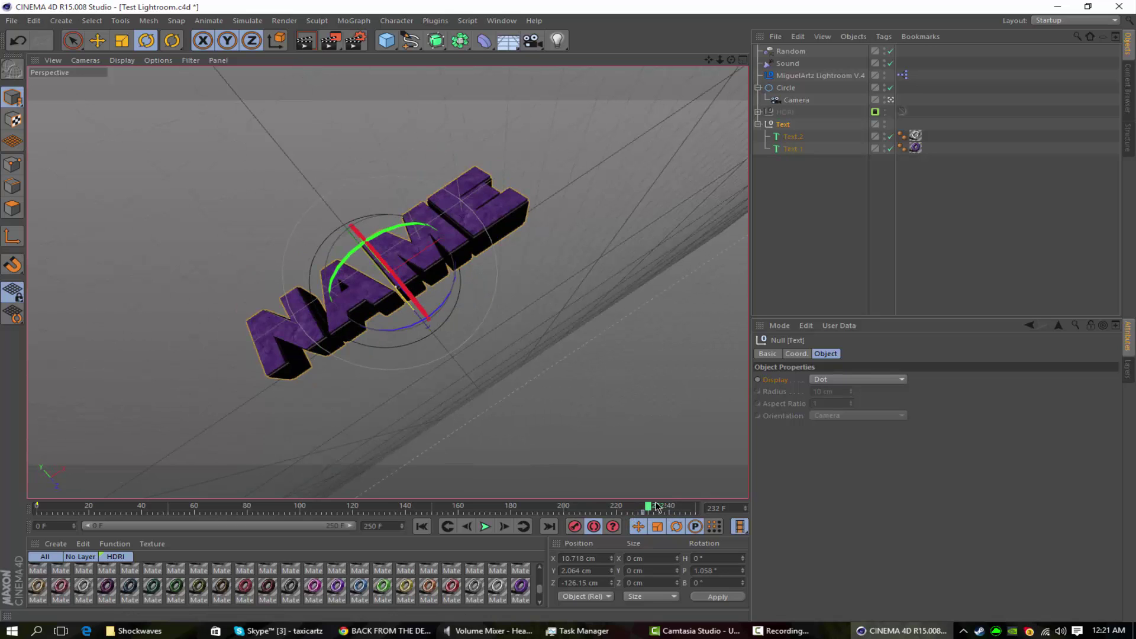
pyautogui.moveTo(659, 507); pyautogui.dragTo(696, 507)
pyautogui.moveTo(405, 310)
pyautogui.mouseDown()
pyautogui.moveTo(400, 291)
pyautogui.moveTo(428, 240)
pyautogui.moveTo(422, 308)
pyautogui.mouseUp()
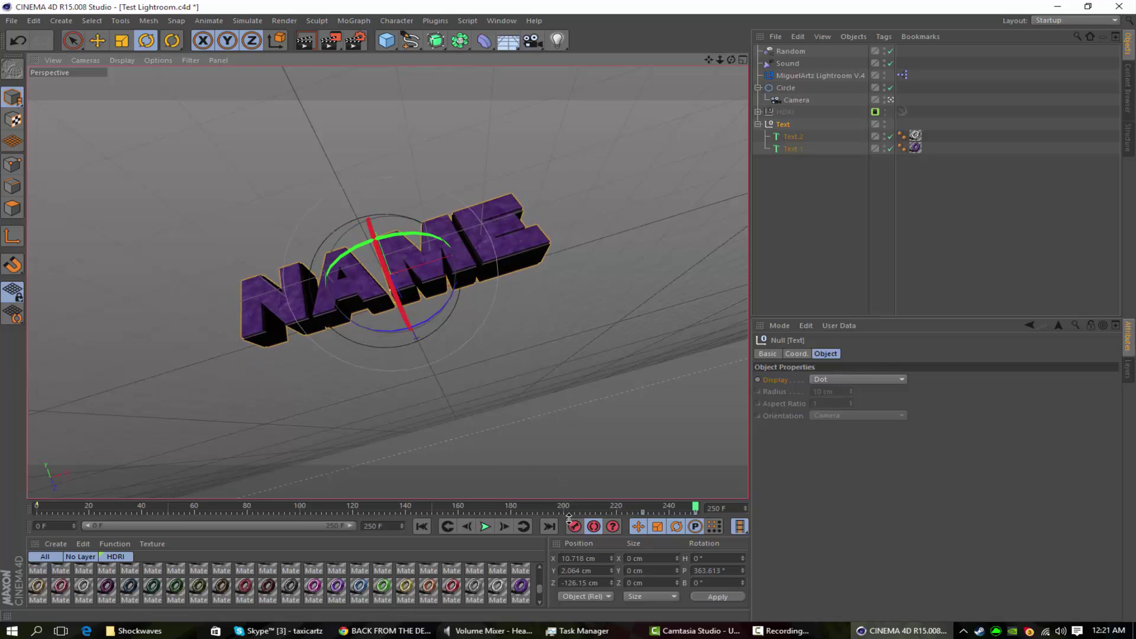
# Keyframe the Camera at frame 230 and pull it back at frame 250 to about X -42.0, Y 825.2, Z 3901.1 cm
pyautogui.click(797, 100)
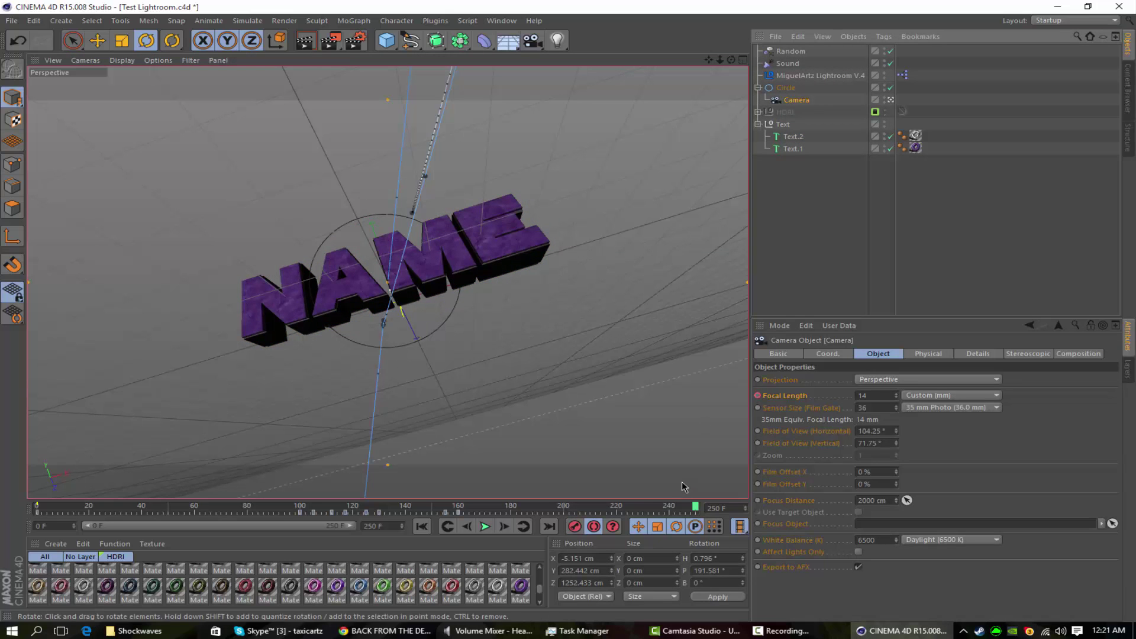
pyautogui.click(644, 507)
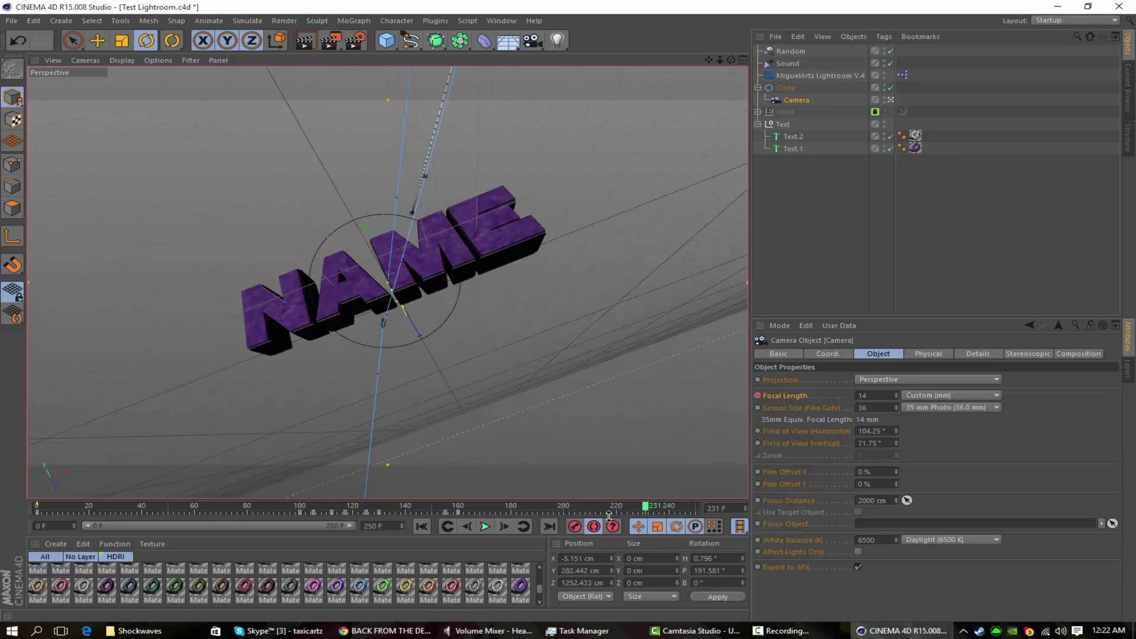
pyautogui.click(643, 507)
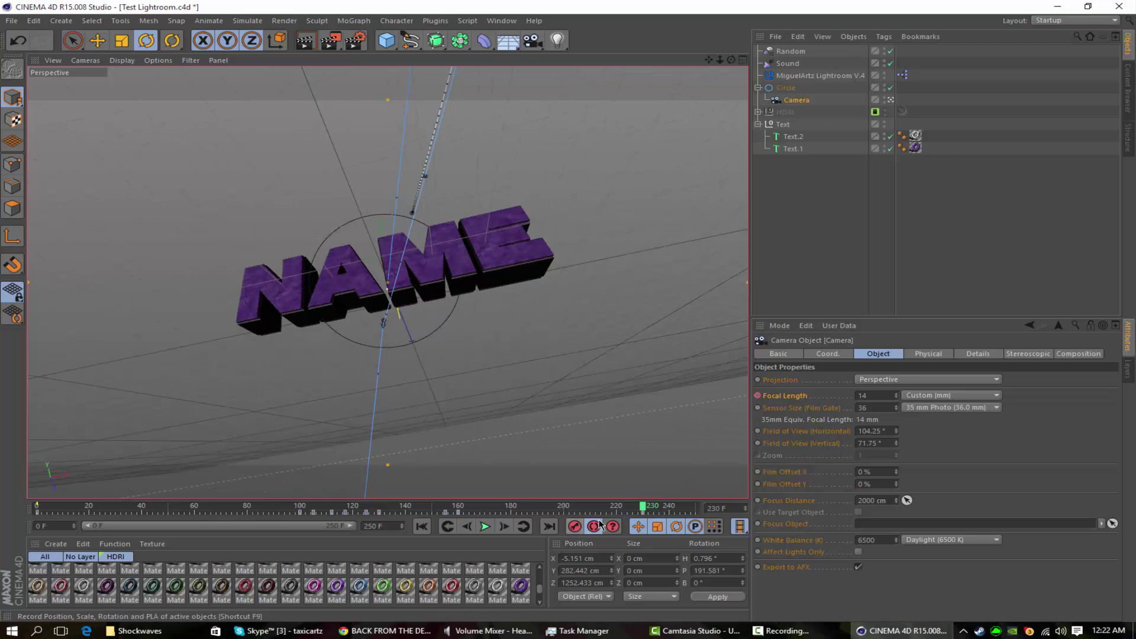
pyautogui.moveTo(644, 508); pyautogui.dragTo(698, 507)
pyautogui.moveTo(723, 61); pyautogui.dragTo(645, 69)
# Play the ending from about frame 200 and delete the Camera's keyframes at frames 230 and 250
pyautogui.click(567, 509)
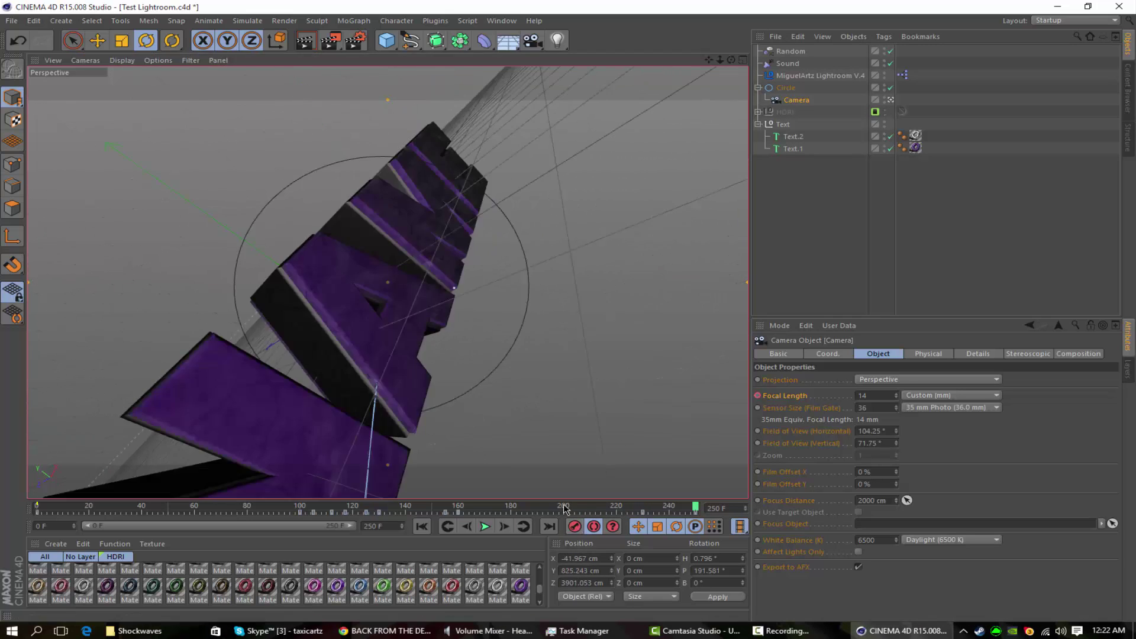
pyautogui.click(469, 525)
pyautogui.click(481, 524)
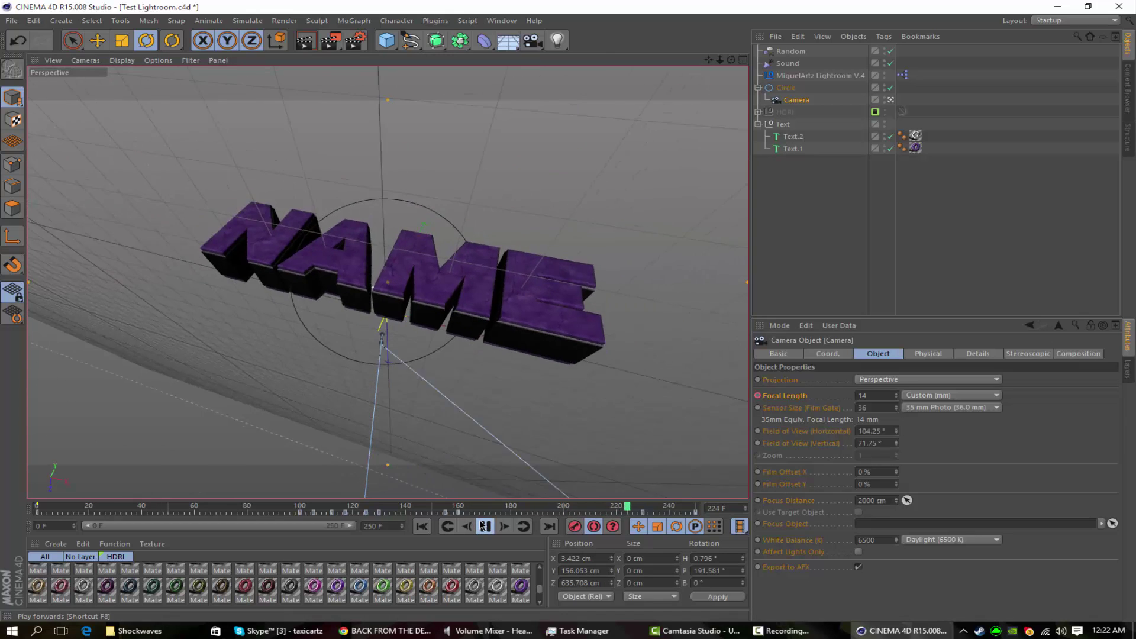
pyautogui.click(484, 526)
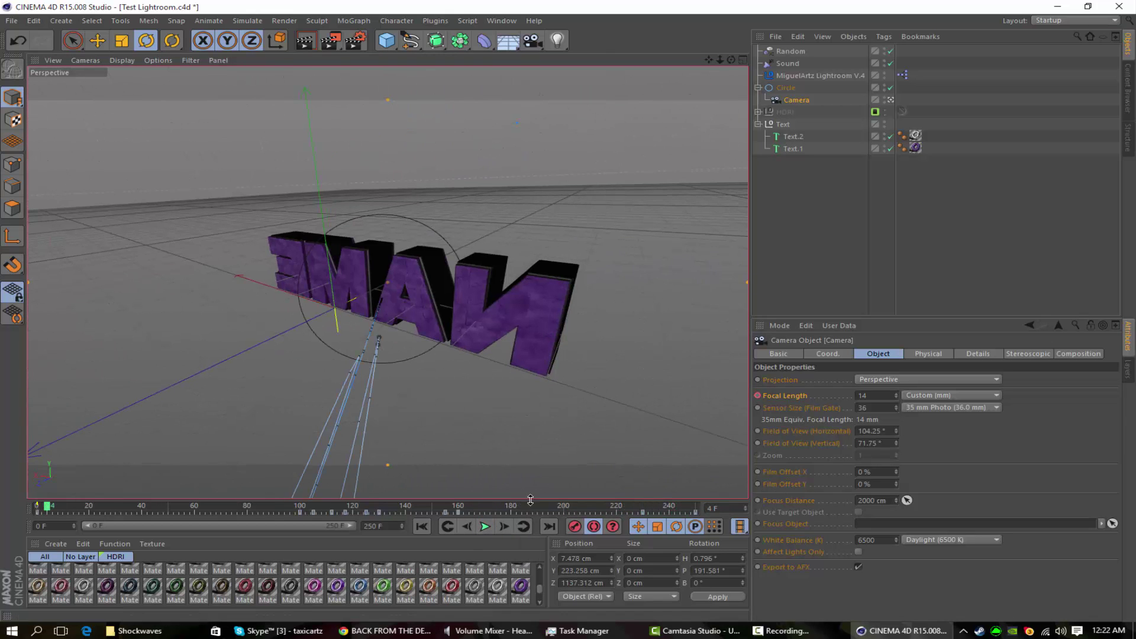
pyautogui.moveTo(626, 512); pyautogui.dragTo(695, 513)
pyautogui.press('Delete')
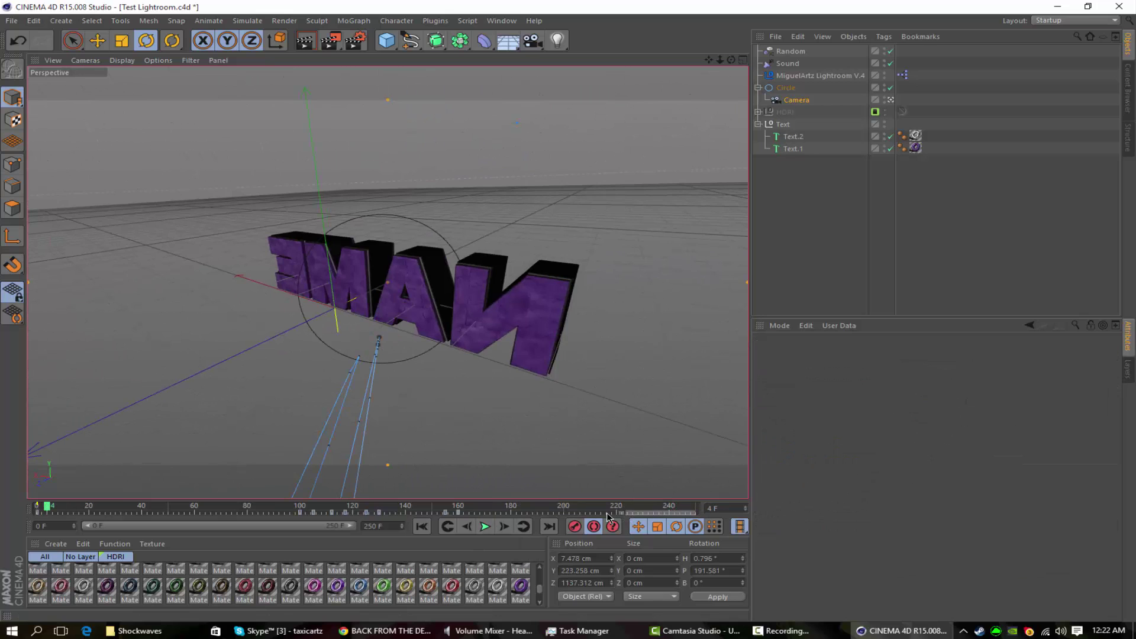
# Keyframe the Camera at frame 230 again, pull it away from the text at frame 250, and play the animation
pyautogui.click(564, 508)
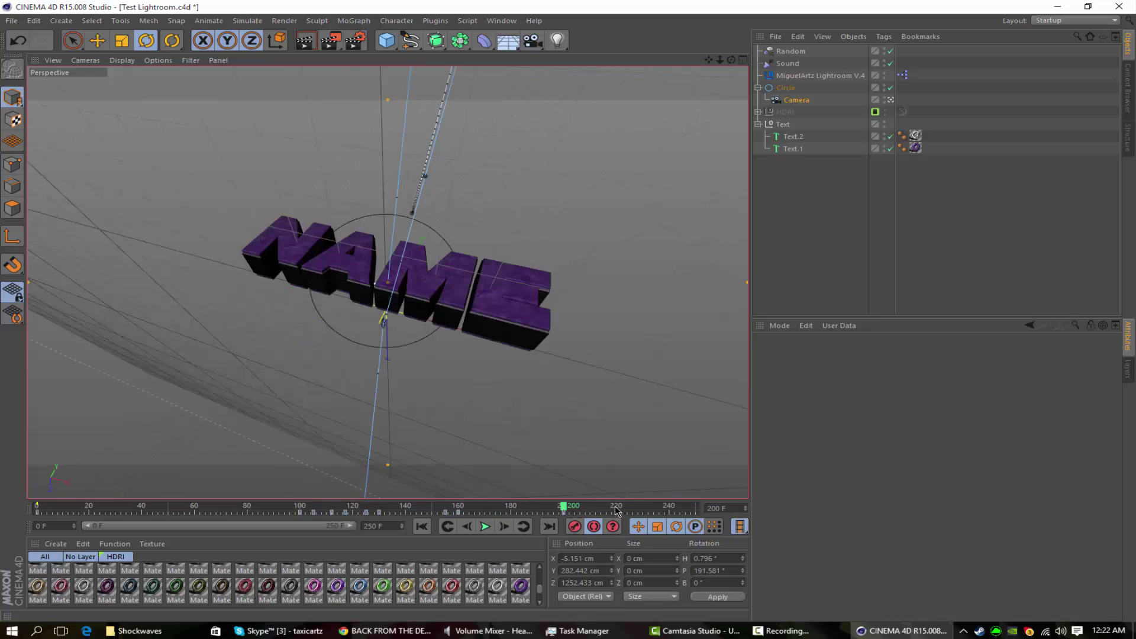
pyautogui.click(643, 508)
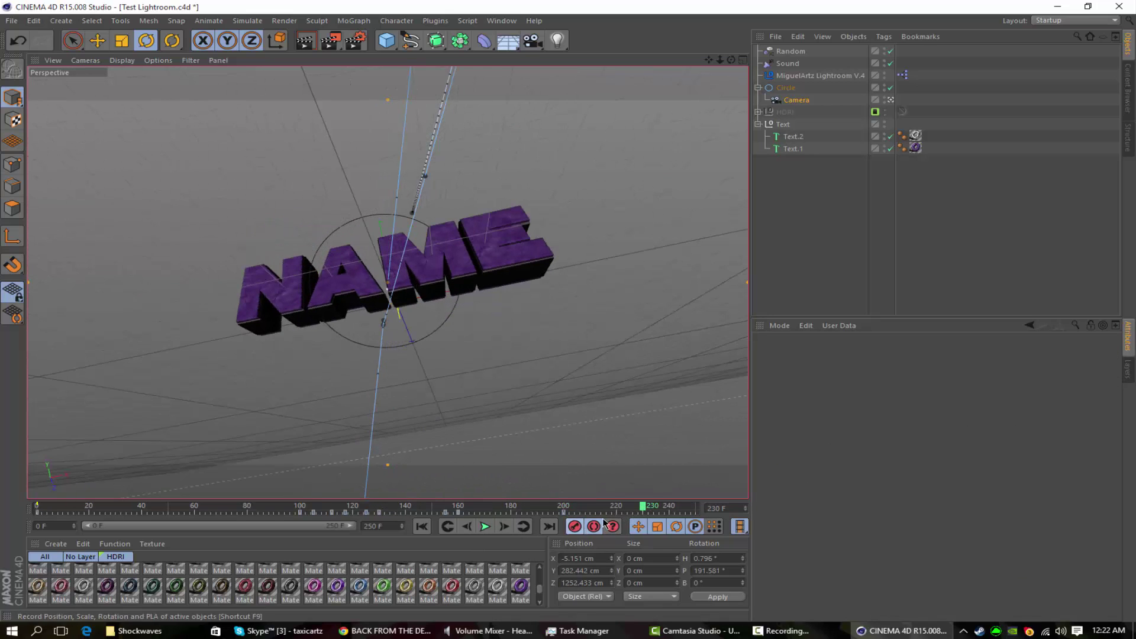
pyautogui.click(695, 507)
pyautogui.moveTo(719, 61); pyautogui.dragTo(616, 402)
pyautogui.click(485, 526)
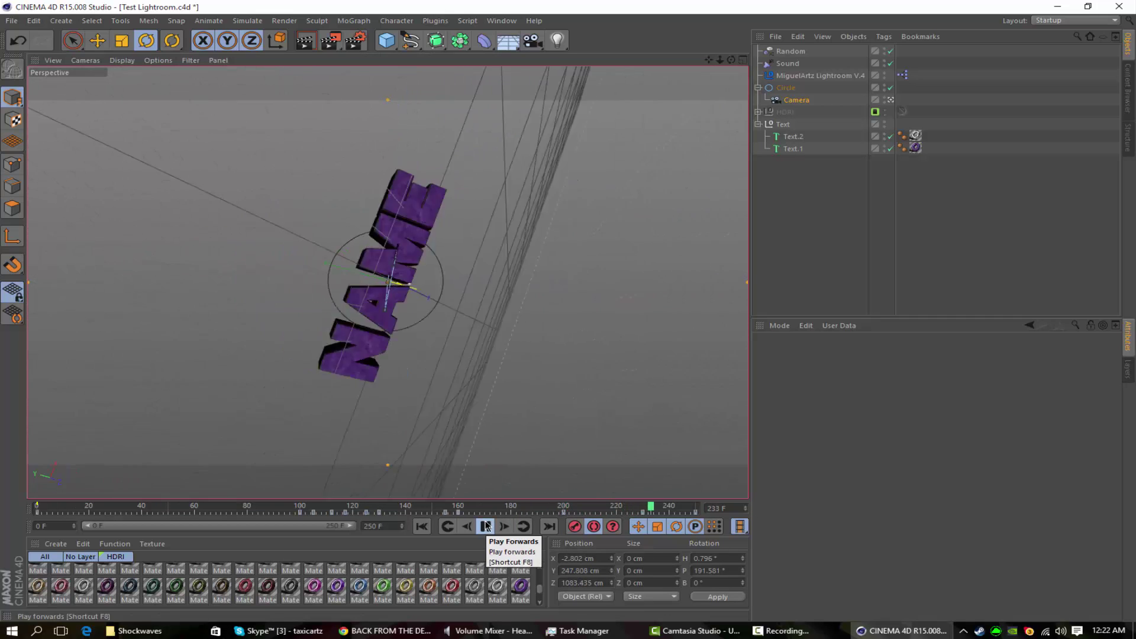
pyautogui.click(493, 522)
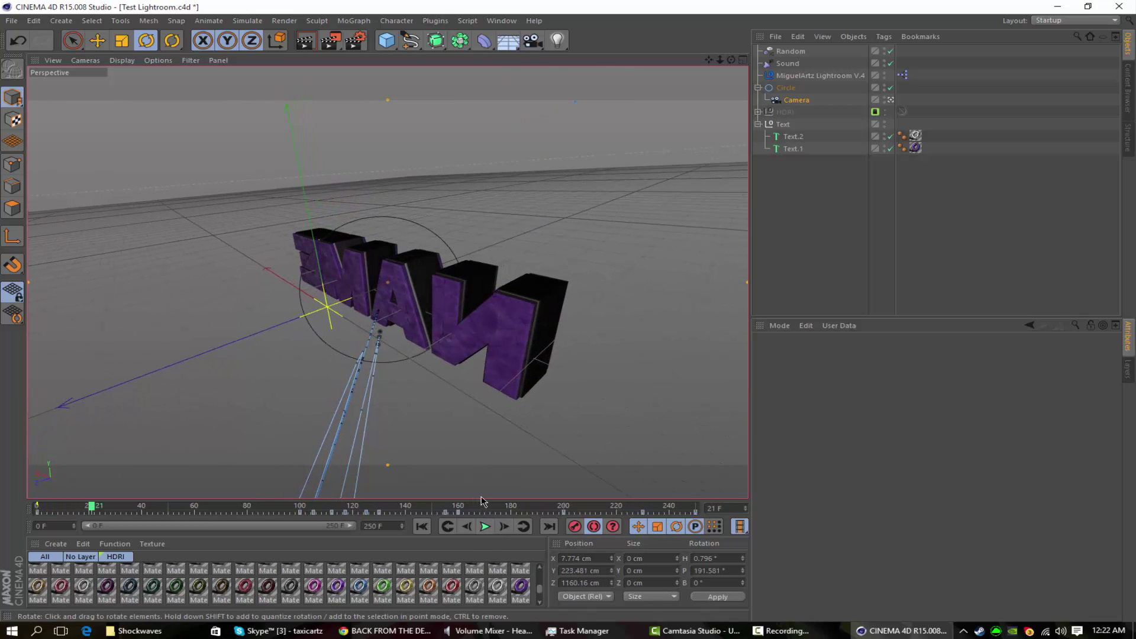
# Return the animation to frame 0 and save the project under the new name Giveaway For 700
pyautogui.moveTo(509, 508)
pyautogui.mouseDown()
pyautogui.moveTo(675, 511)
pyautogui.moveTo(724, 479)
pyautogui.moveTo(2, 508)
pyautogui.mouseUp()
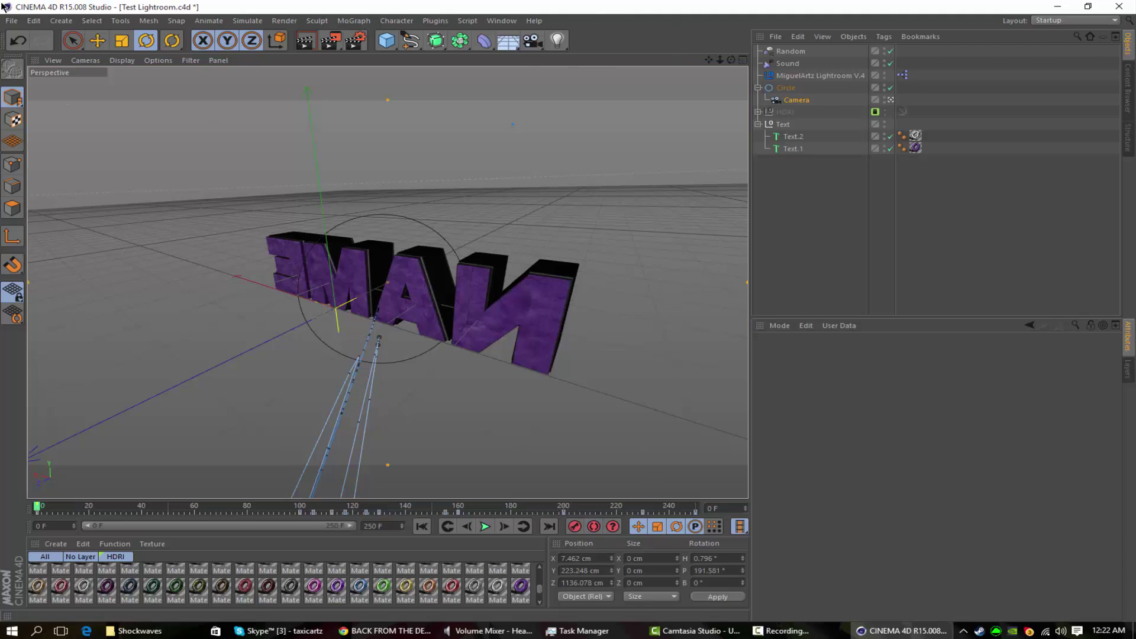
pyautogui.hotkey('ctrl', 'shift', 's')
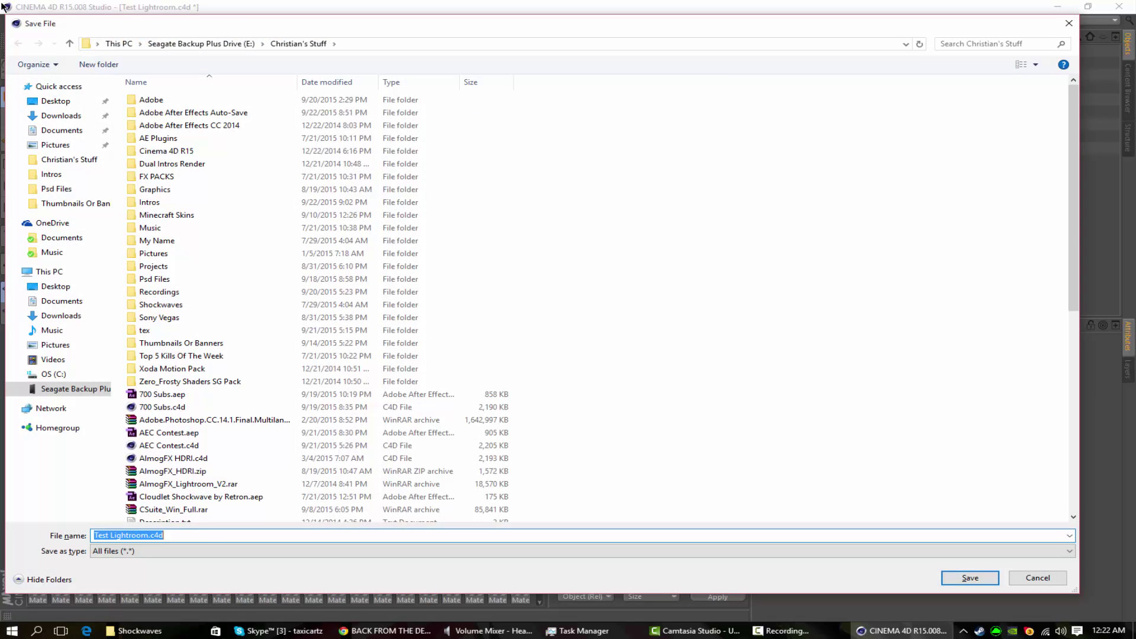
pyautogui.write('Giv')
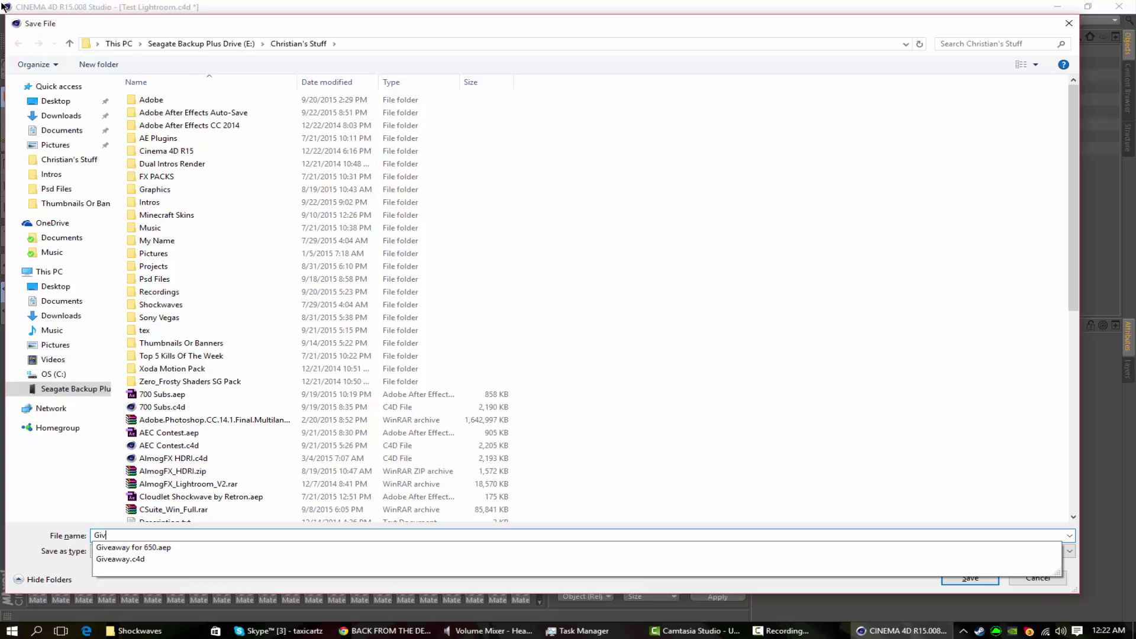
pyautogui.write('eaway For 87')
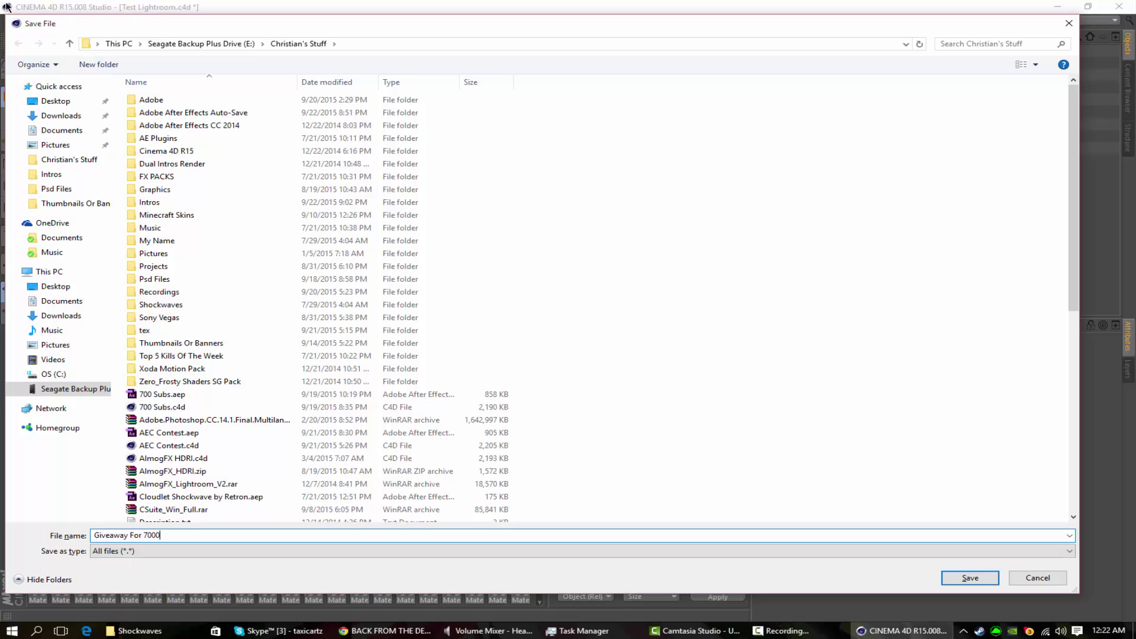
pyautogui.press('Return')
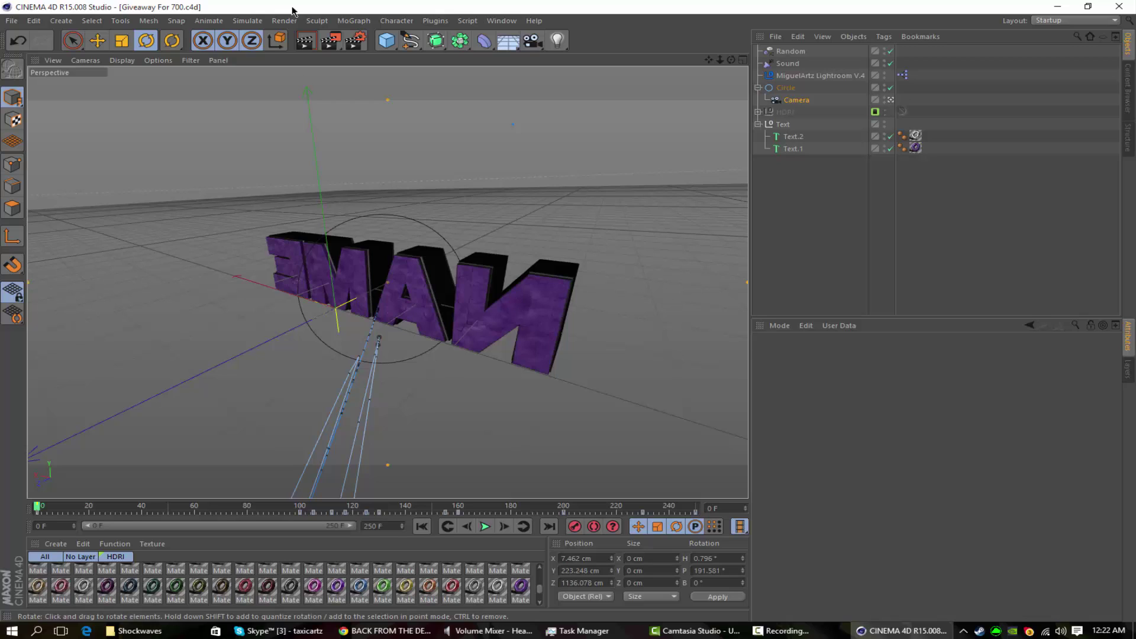
# Play the full animation from the beginning to review it and return to frame 0
pyautogui.click(484, 526)
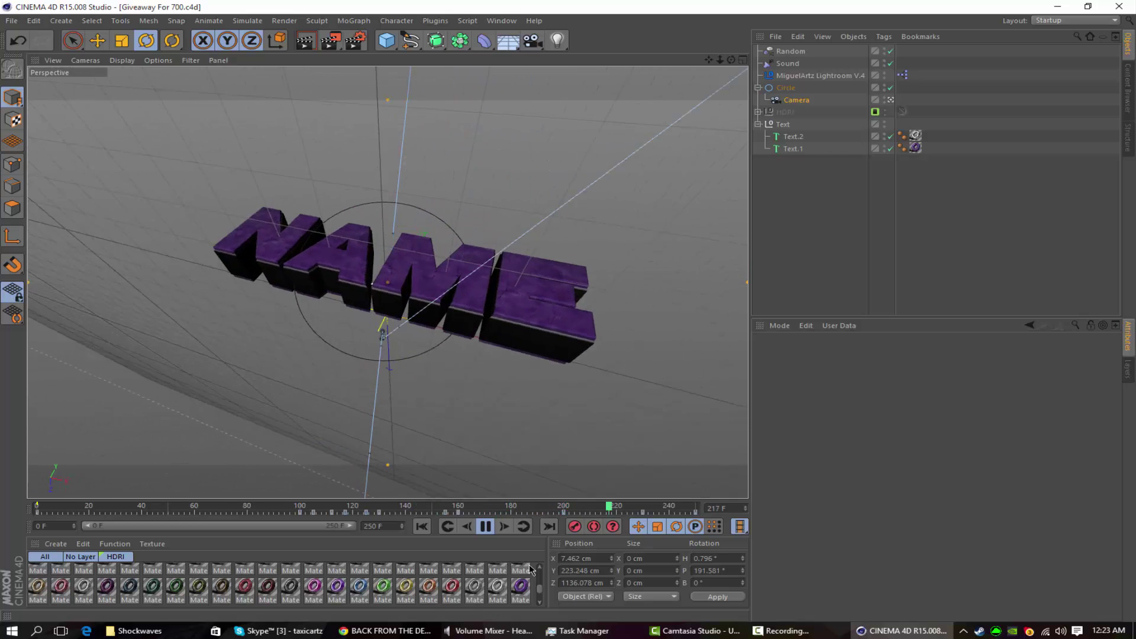
pyautogui.click(486, 526)
pyautogui.click(38, 507)
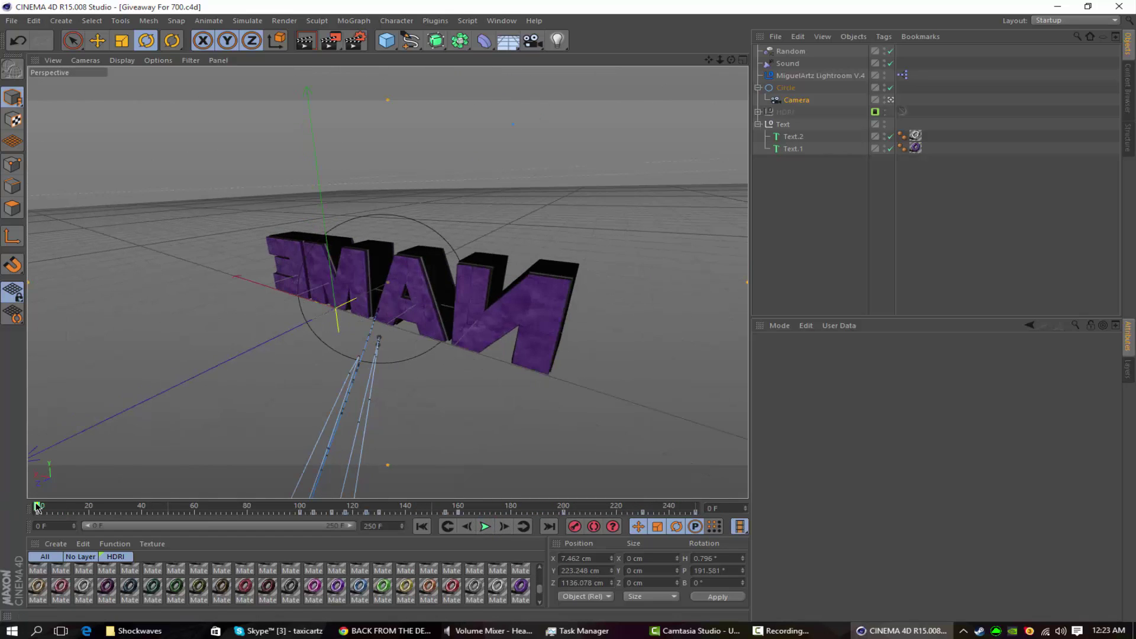